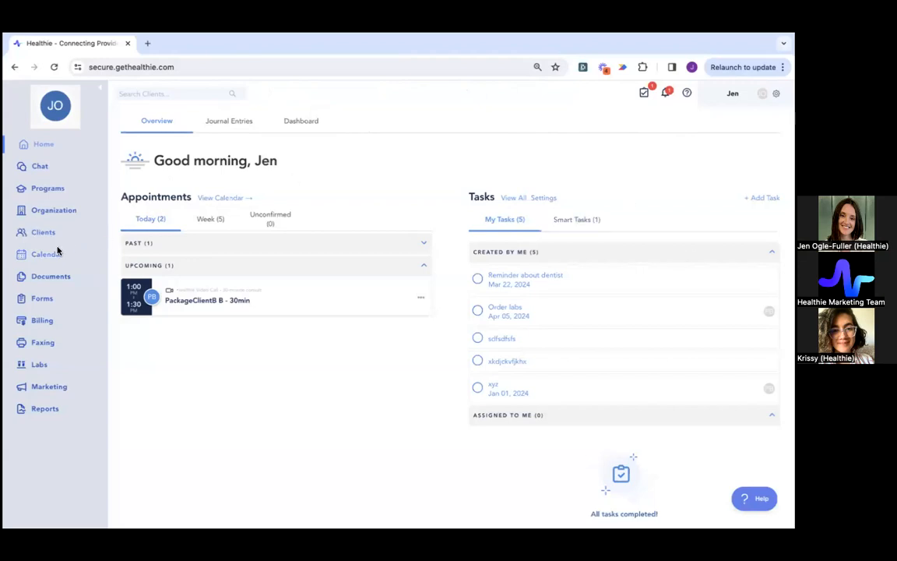
Step: Start a new appointment type from the calendar's appointment type settings and name it "May Webinar"
click(48, 255)
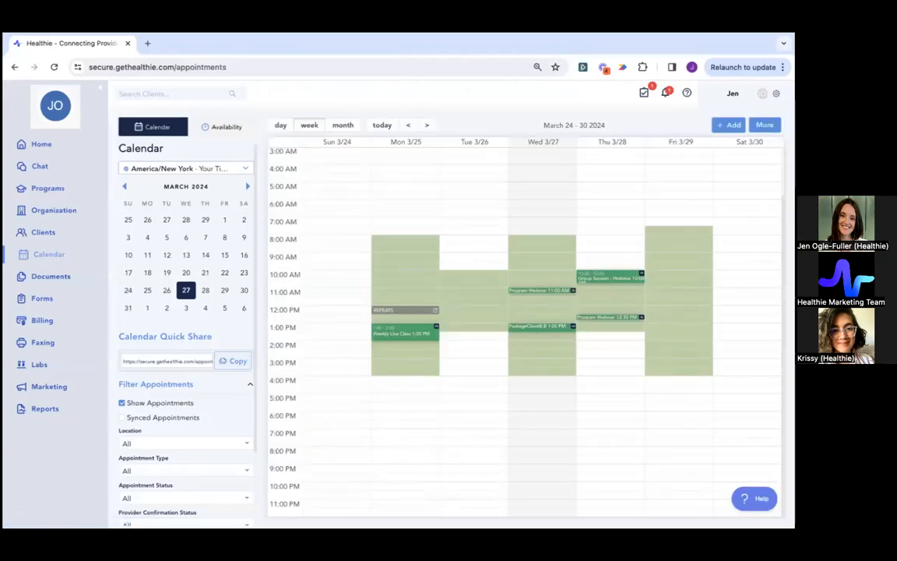
click(765, 125)
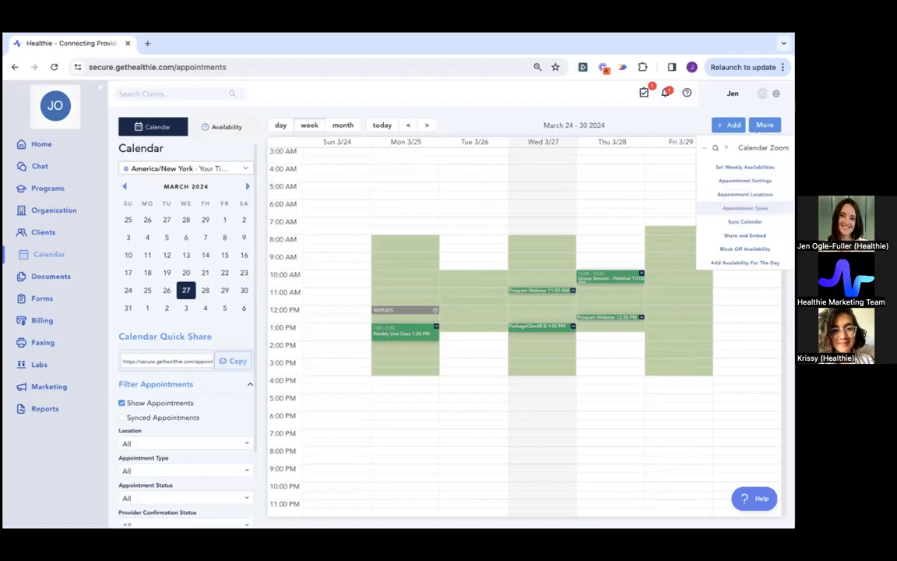
click(745, 208)
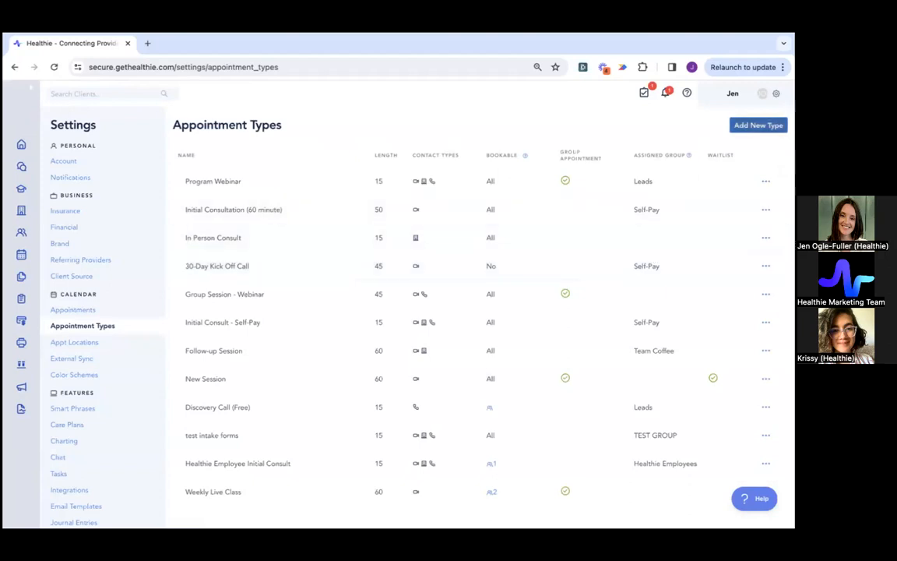
click(758, 125)
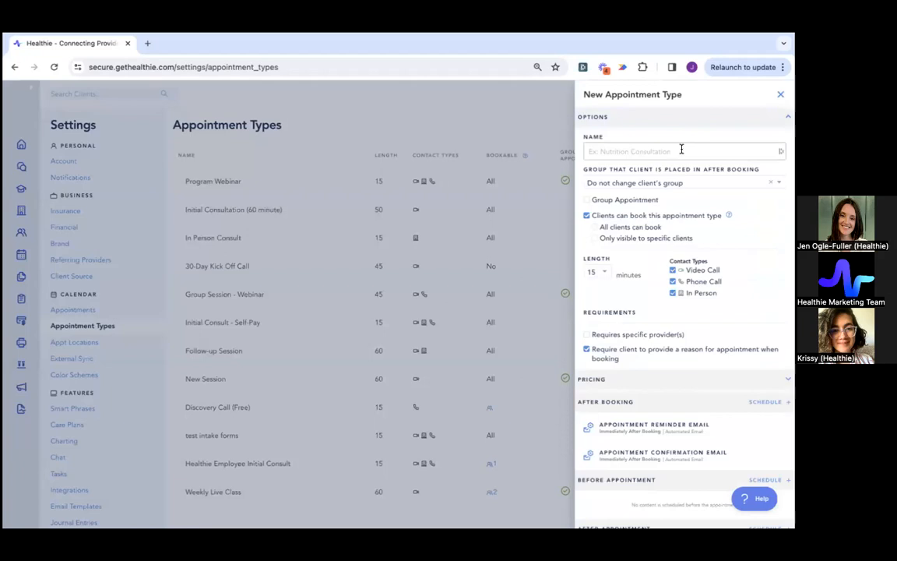
click(649, 152)
text(May Webinar)
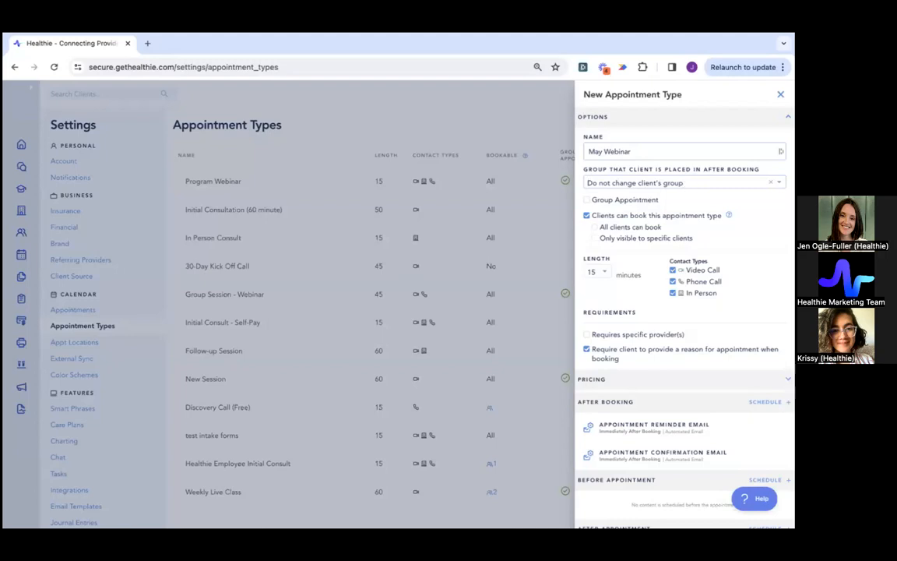
Step: Place clients in the Leads group after booking and mark the appointment type as a group appointment
click(589, 182)
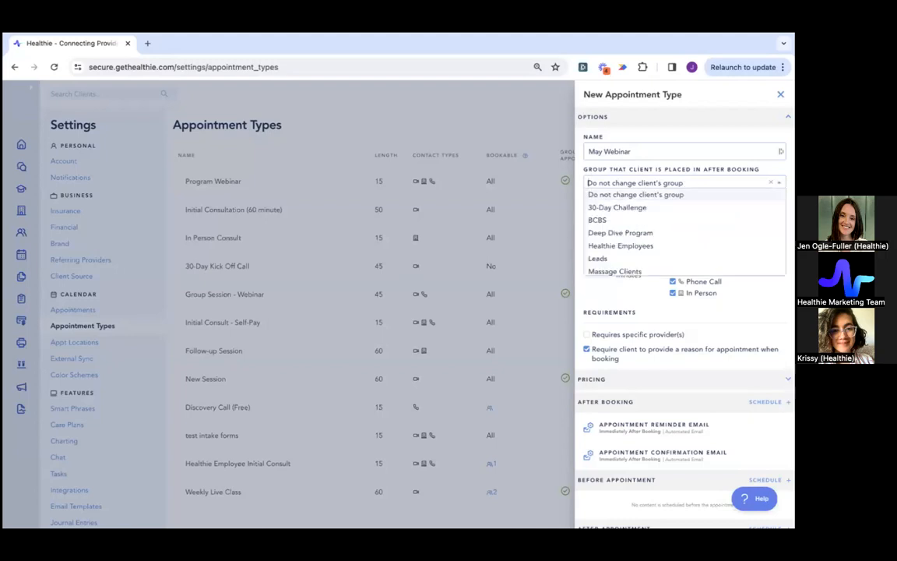
scroll(667, 213, down, 2)
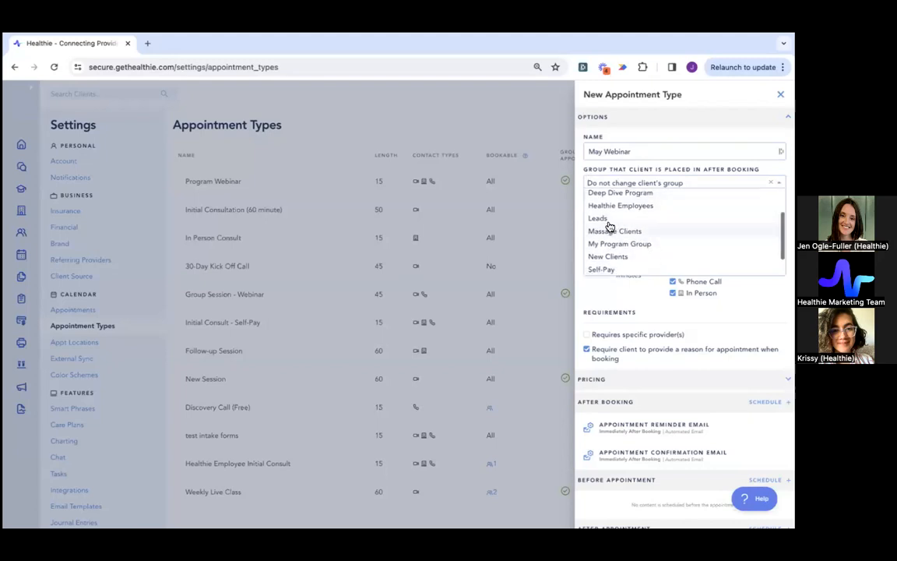
click(602, 221)
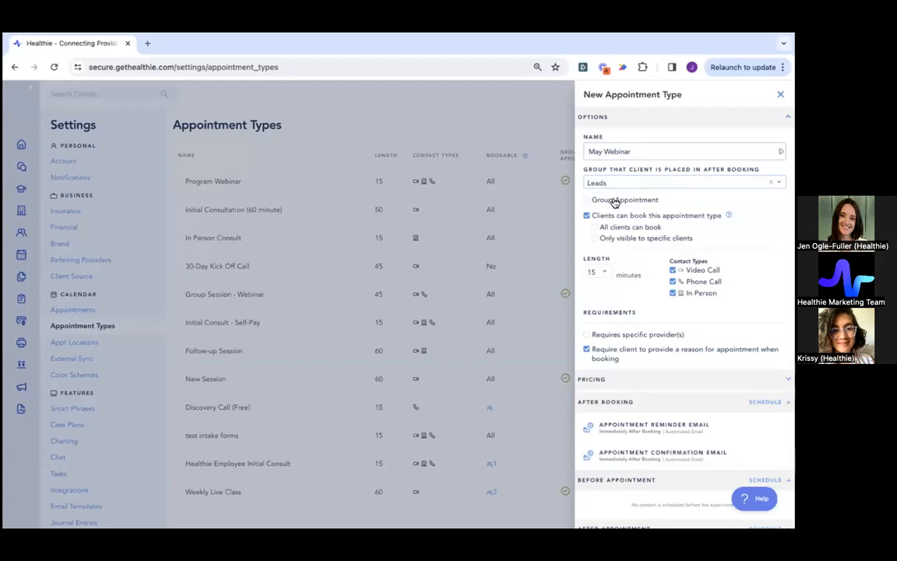
click(588, 201)
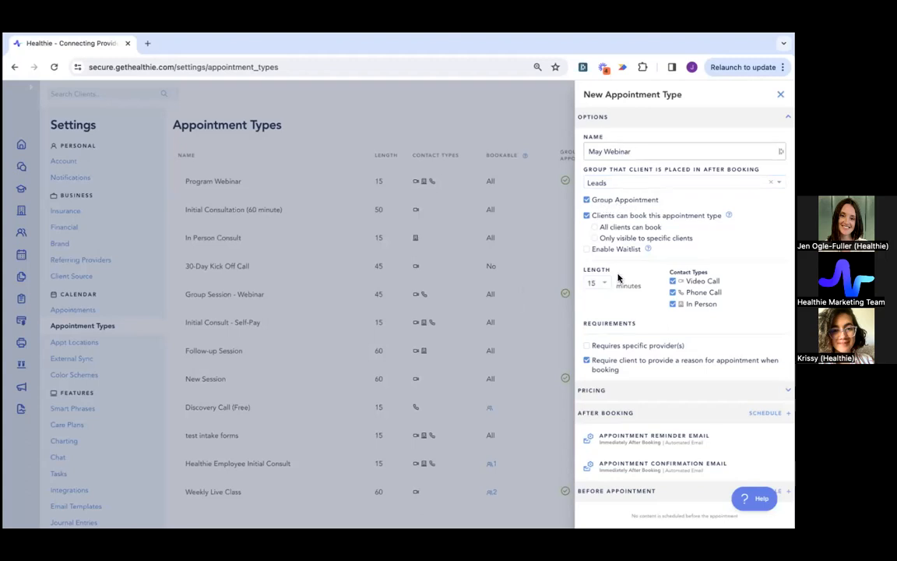
Step: Make the May Webinar appointment type bookable by all clients, checking the option that limits it to specific clients
scroll(620, 278, down, 2)
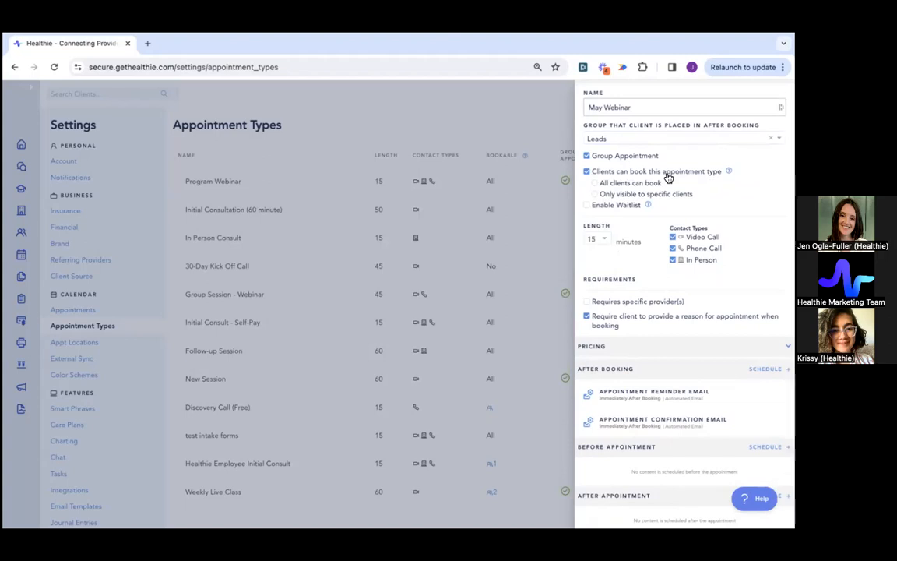
click(600, 184)
click(606, 194)
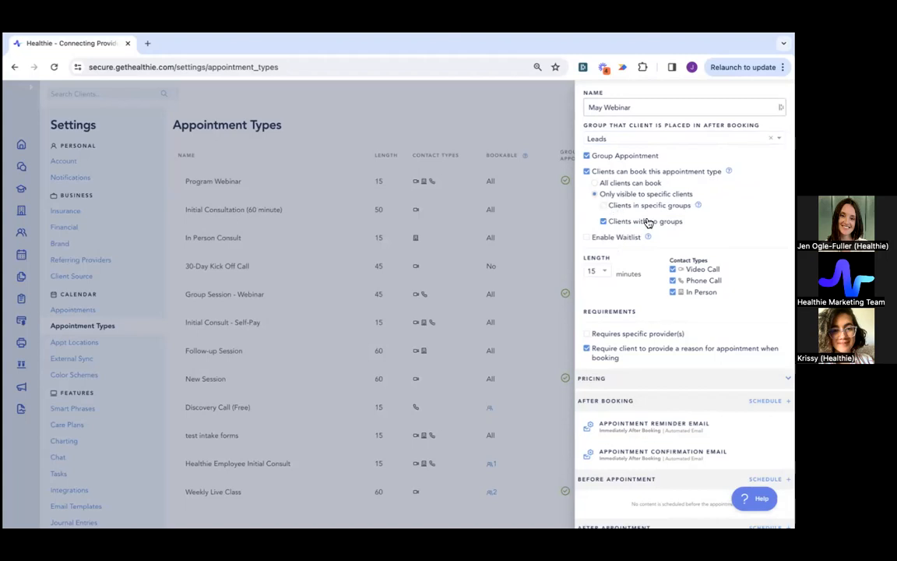
click(596, 183)
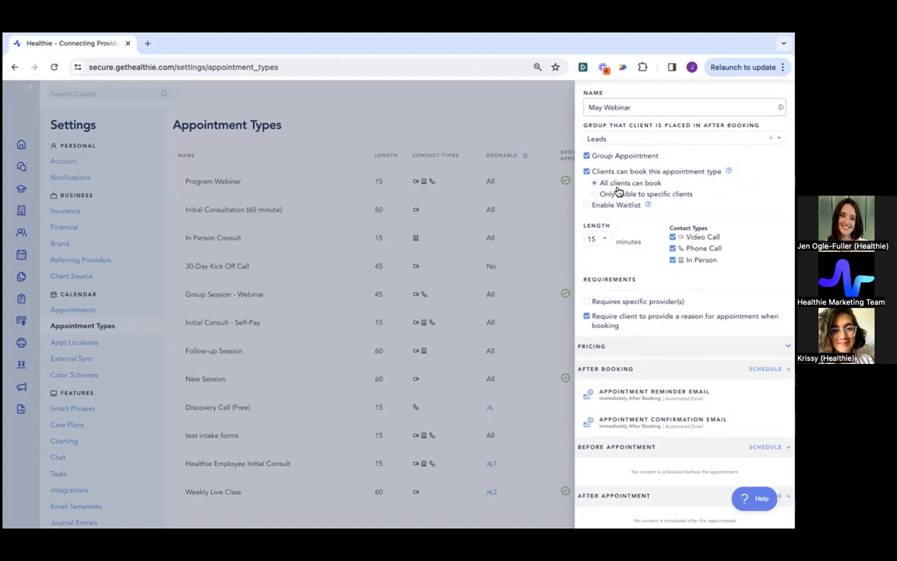
mouse_move(617, 201)
click(601, 207)
click(607, 208)
Step: Set the appointment length to 45 minutes and remove Phone Call and In Person, keeping only Video Call as contact type
scroll(638, 239, down, 2)
scroll(597, 250, up, 3)
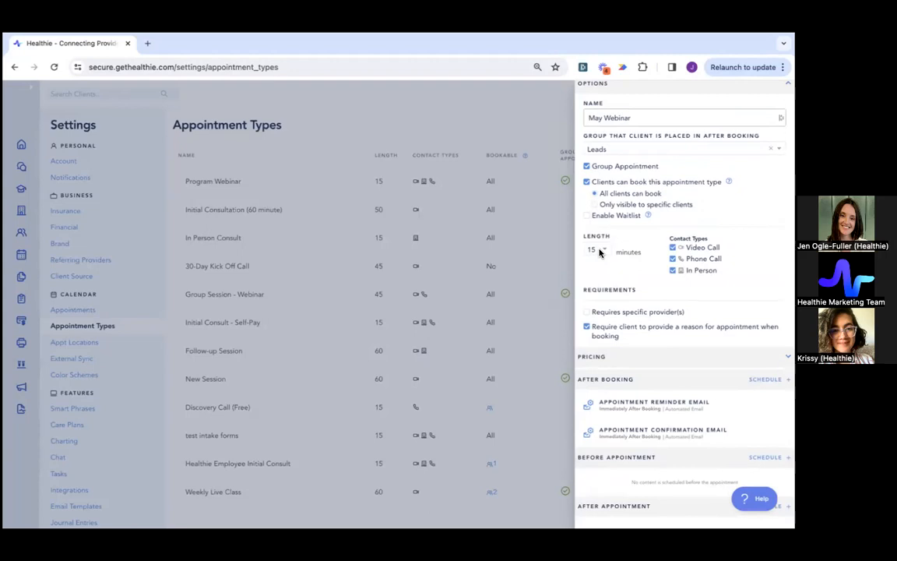
click(597, 252)
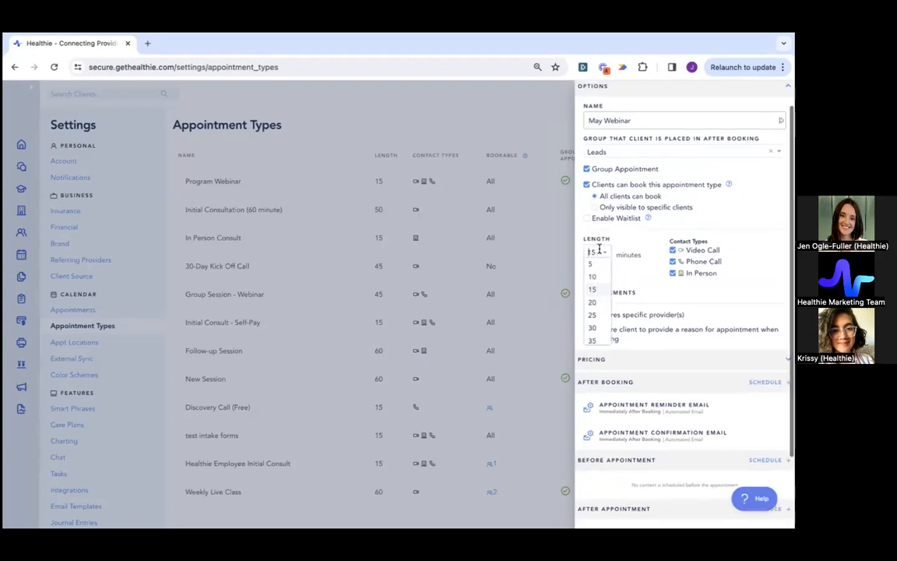
scroll(600, 290, down, 3)
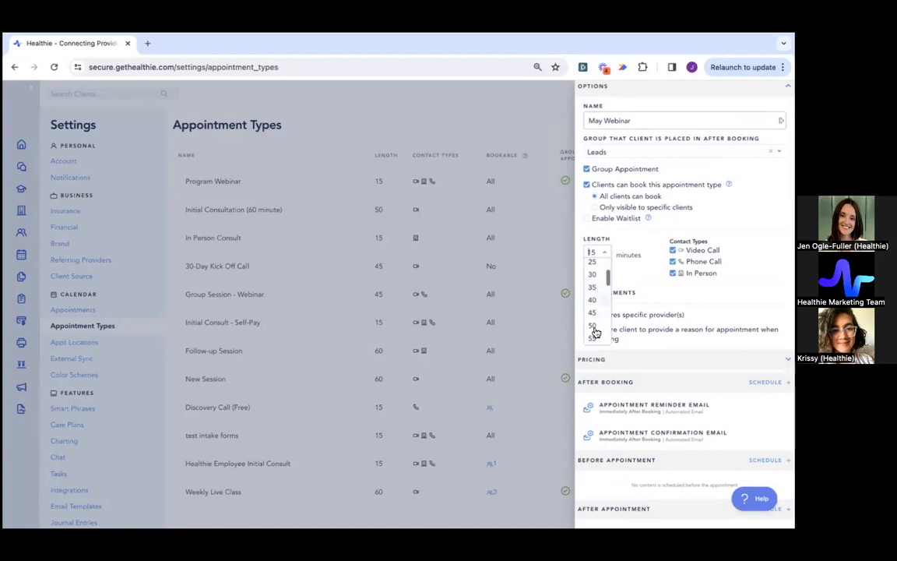
click(595, 315)
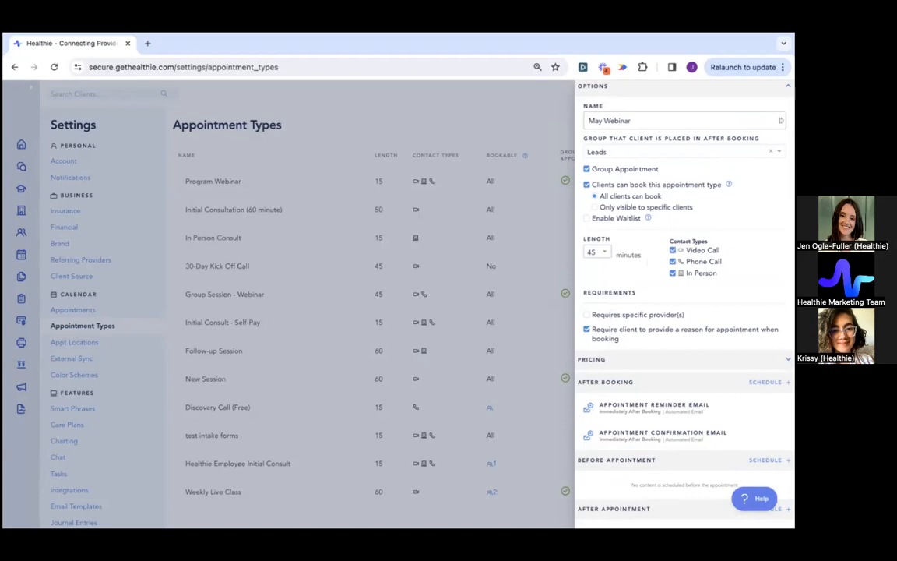
click(673, 261)
click(674, 273)
Step: Look at the options for scheduling a form before the appointment, without scheduling any content
scroll(685, 304, down, 1)
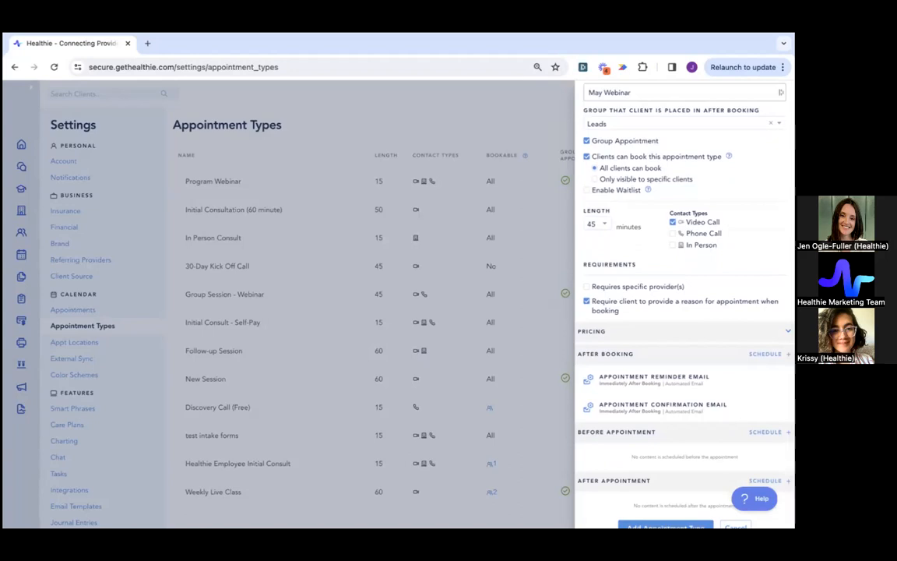
scroll(685, 304, down, 2)
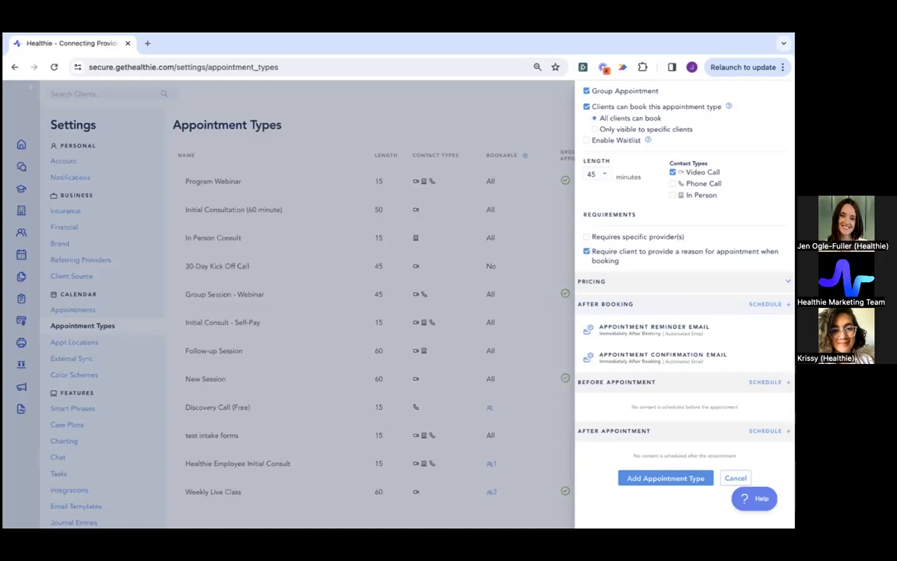
click(766, 382)
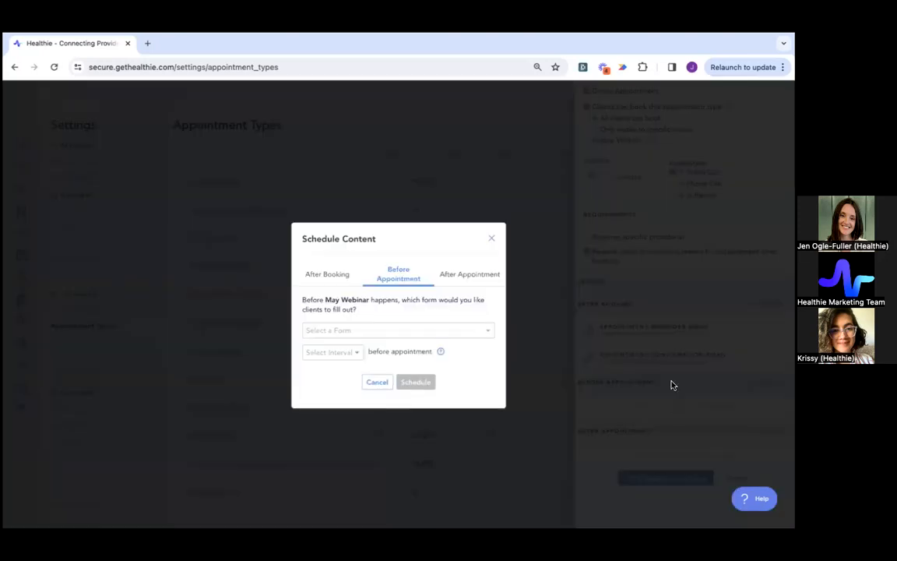
click(490, 240)
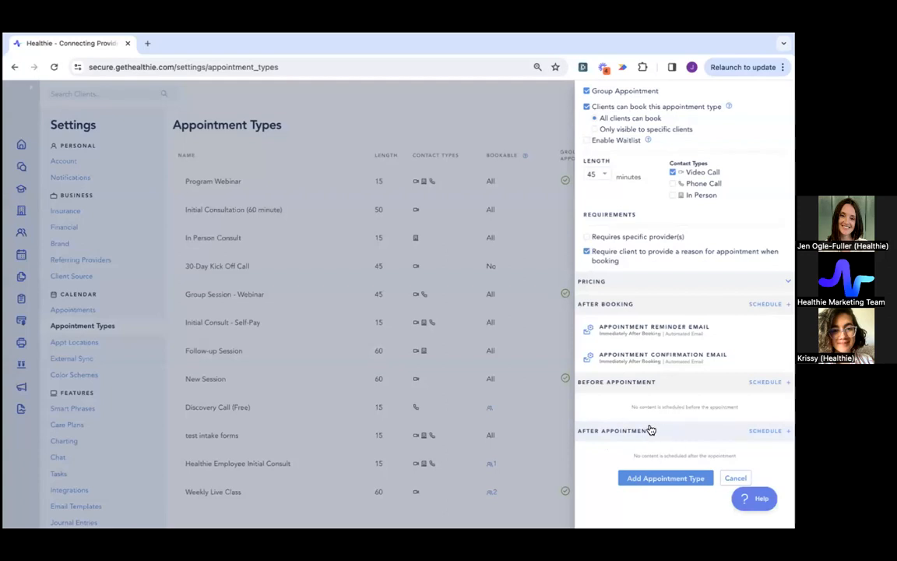
Step: Create the May Webinar appointment type and move it to the first place in the list of appointment types
click(639, 480)
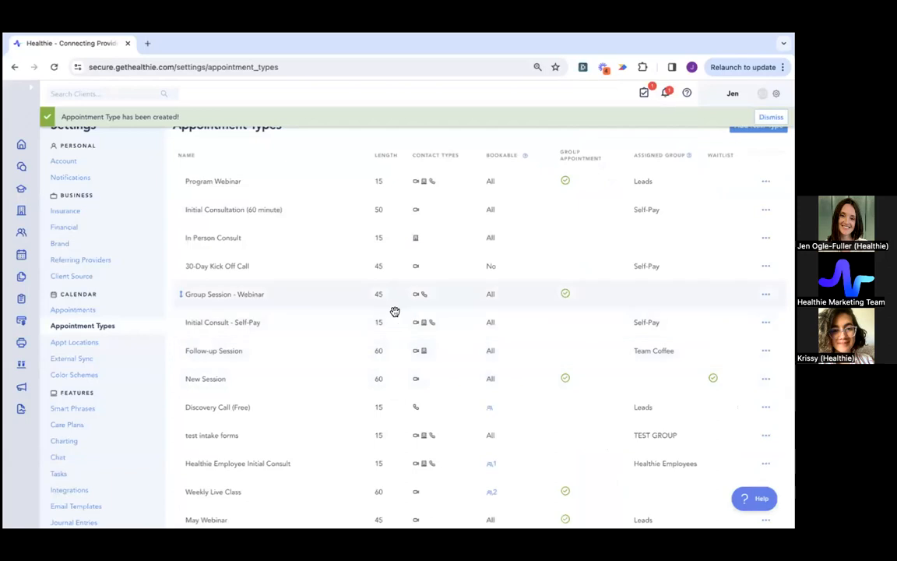
scroll(330, 288, down, 2)
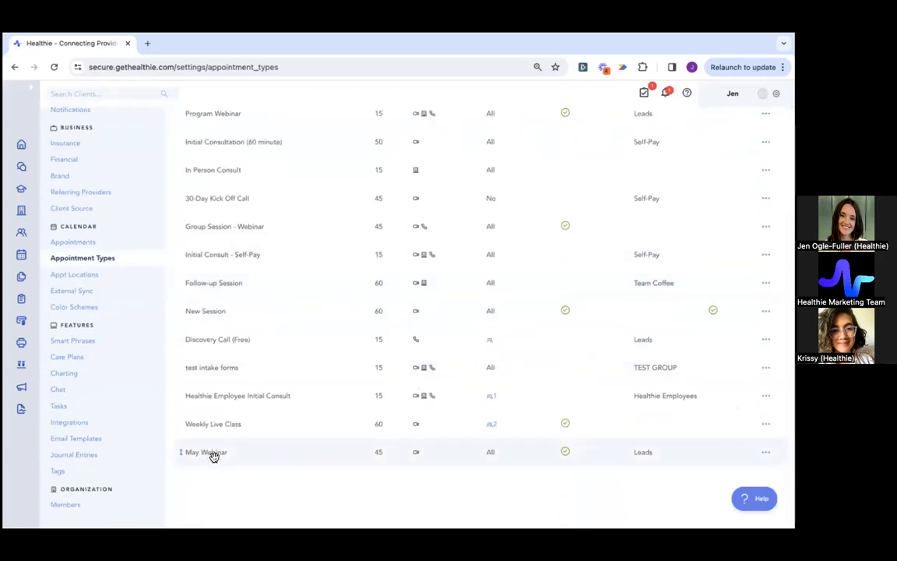
drag(214, 457, 225, 184)
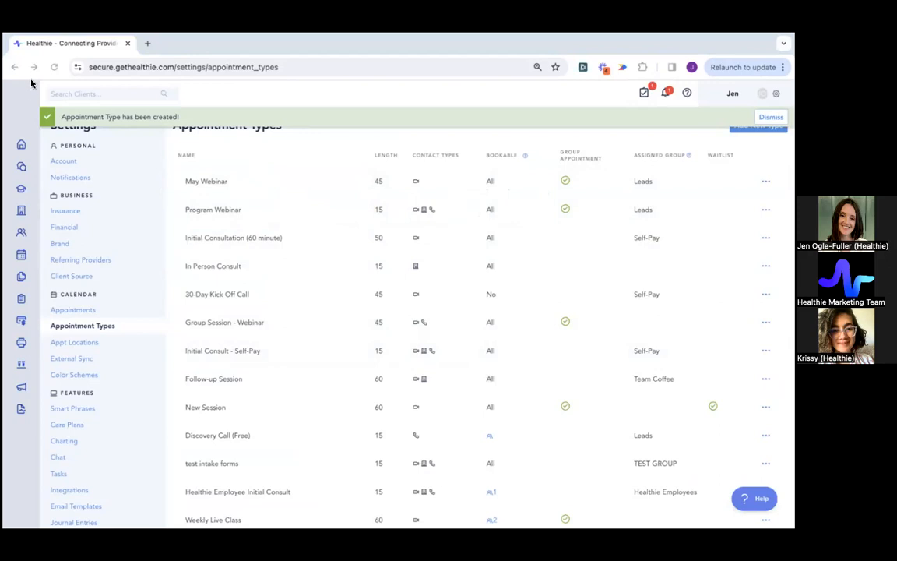
Step: Open the Feedback Survey form and review its questions and the options for sharing it and downloading responses
mouse_move(34, 132)
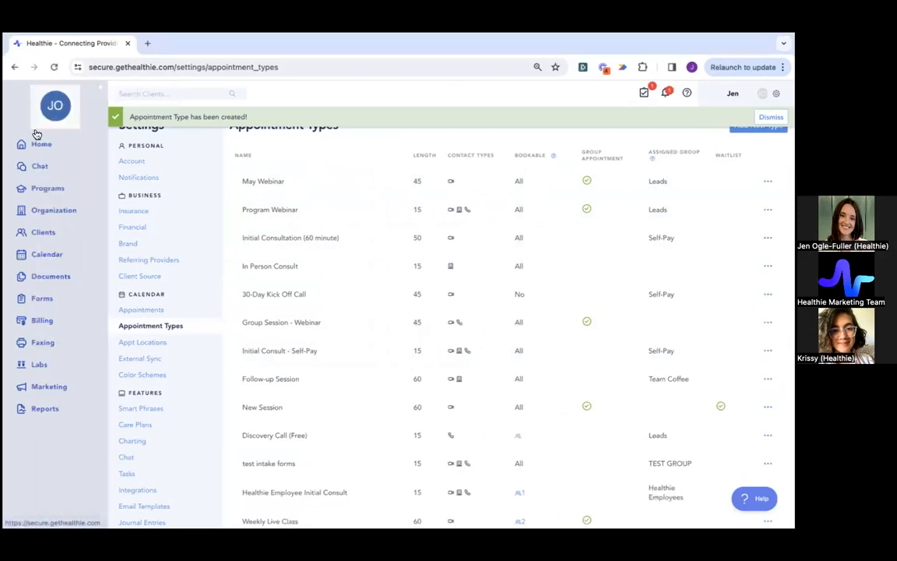
click(45, 303)
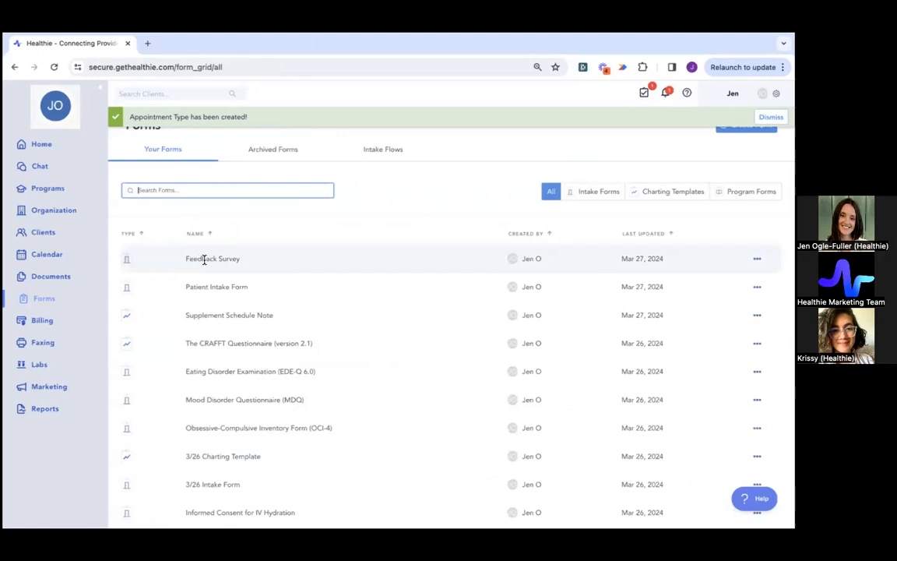
click(221, 258)
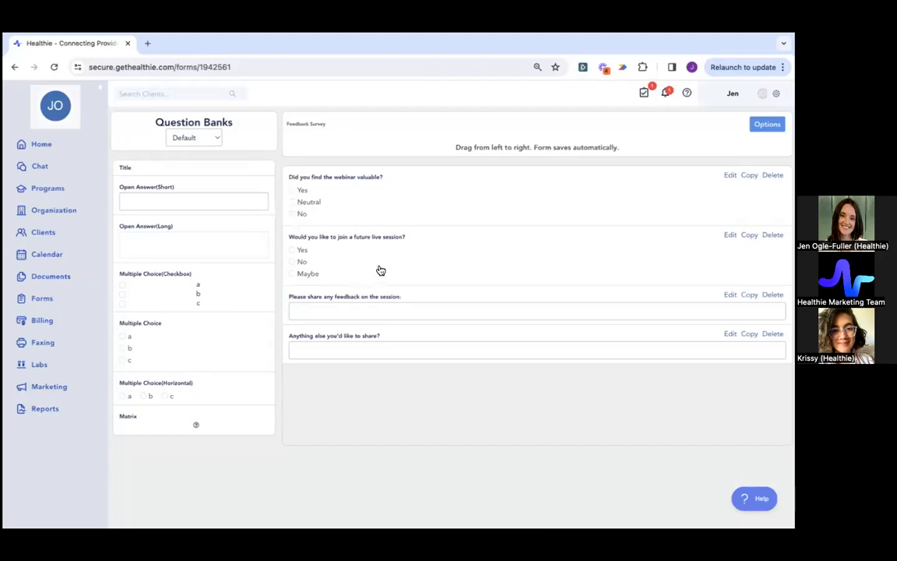
scroll(380, 269, down, 1)
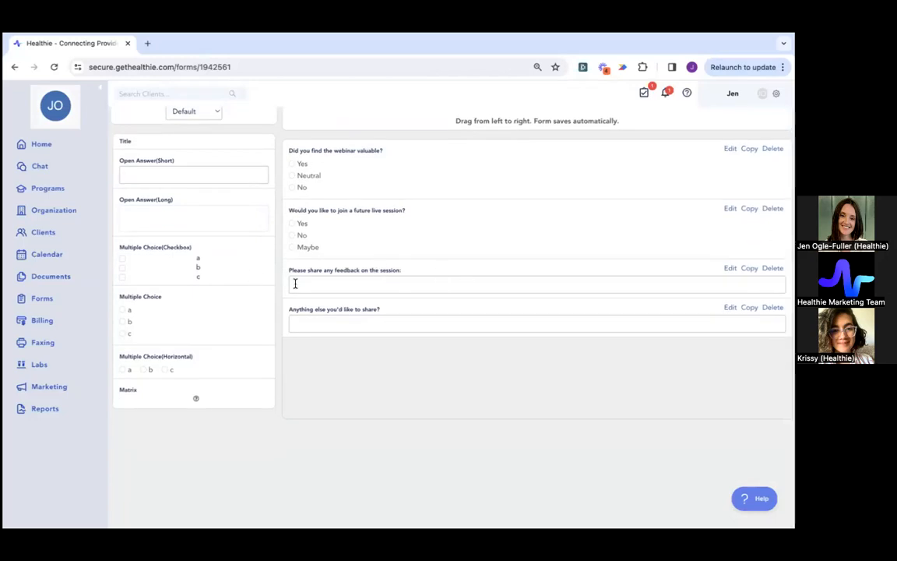
scroll(336, 281, up, 1)
scroll(433, 306, down, 1)
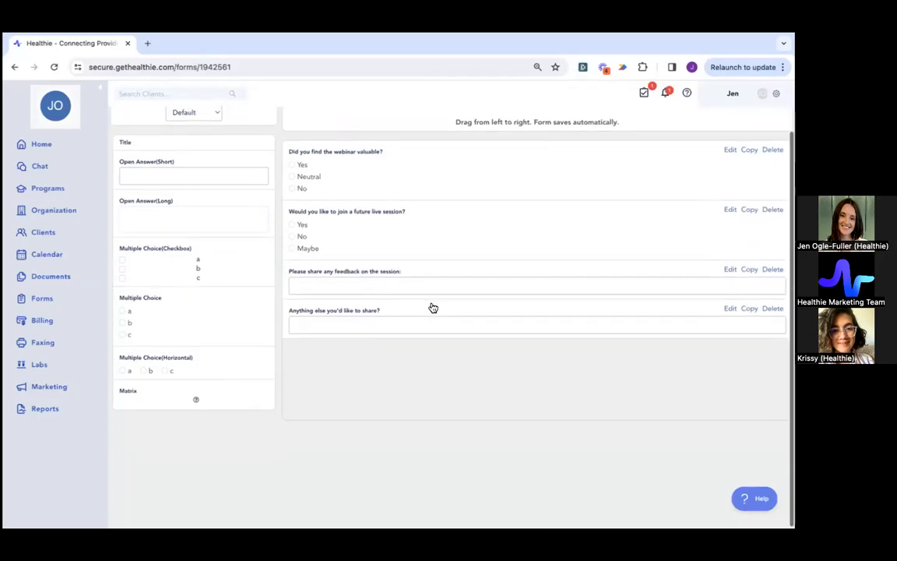
scroll(384, 321, up, 1)
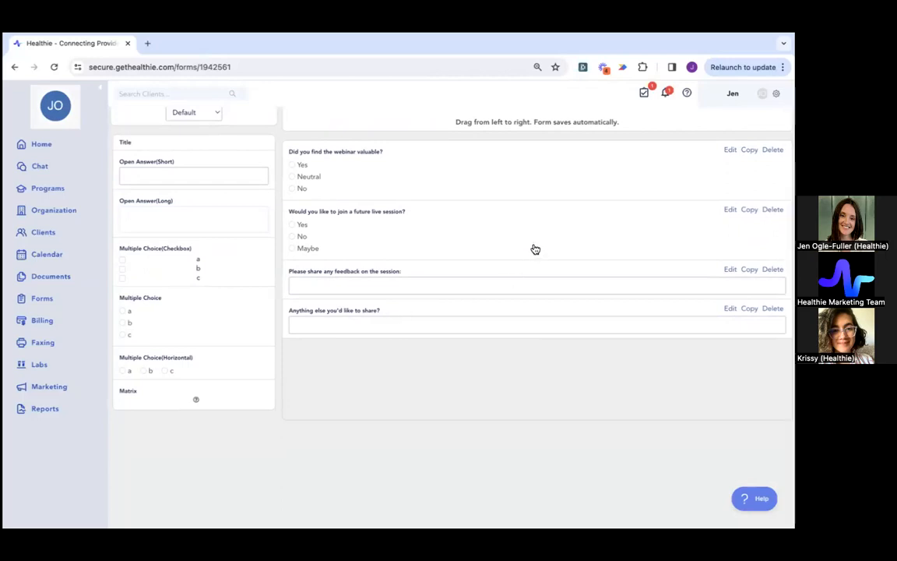
scroll(484, 271, up, 1)
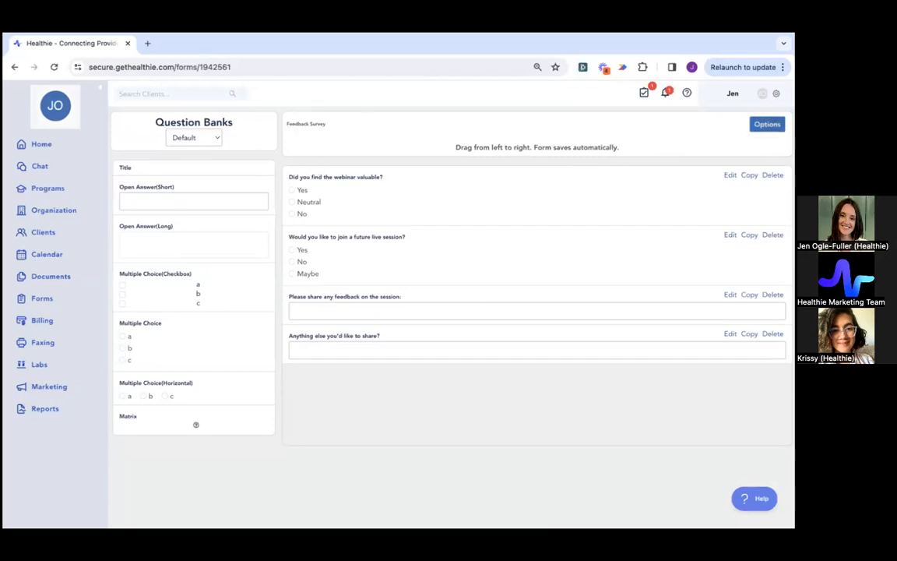
click(767, 125)
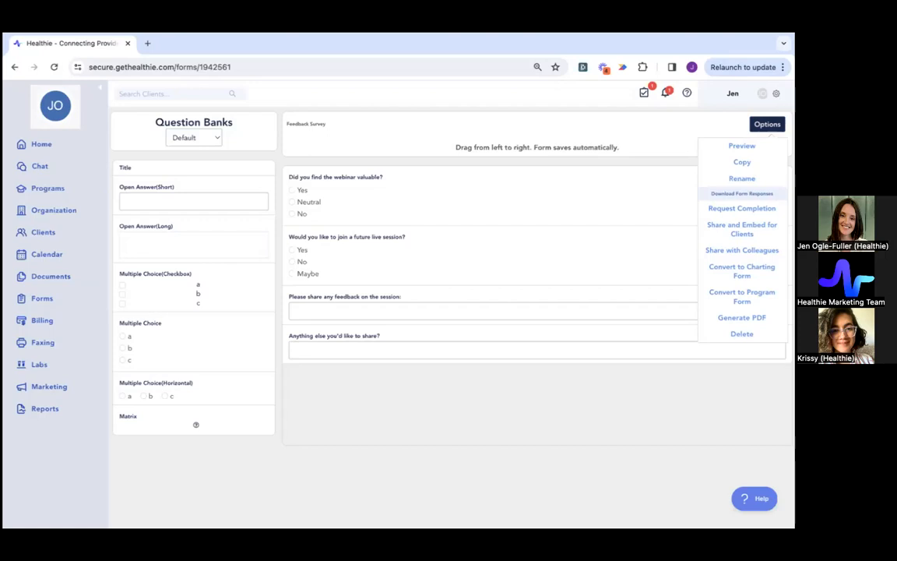
click(636, 165)
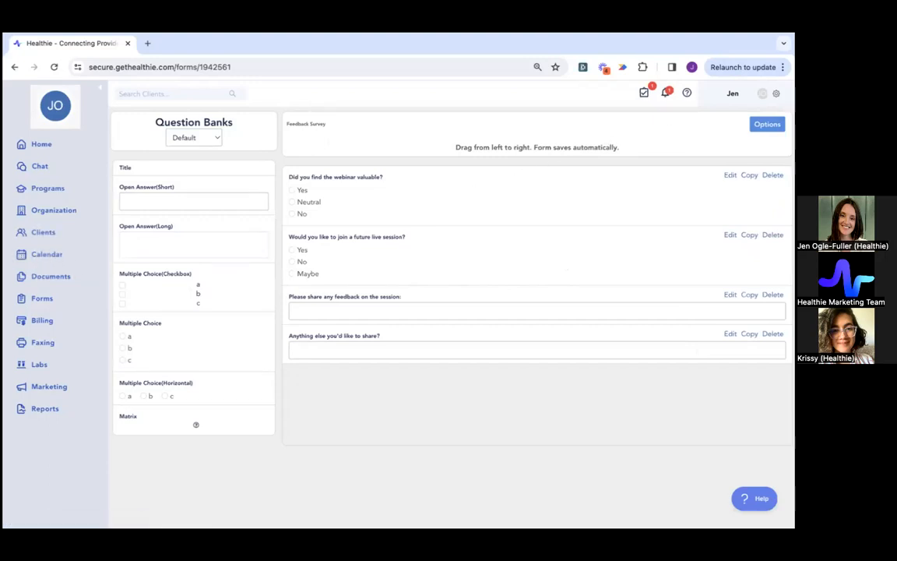
Step: Return to the list of appointment types in the account settings
mouse_move(748, 94)
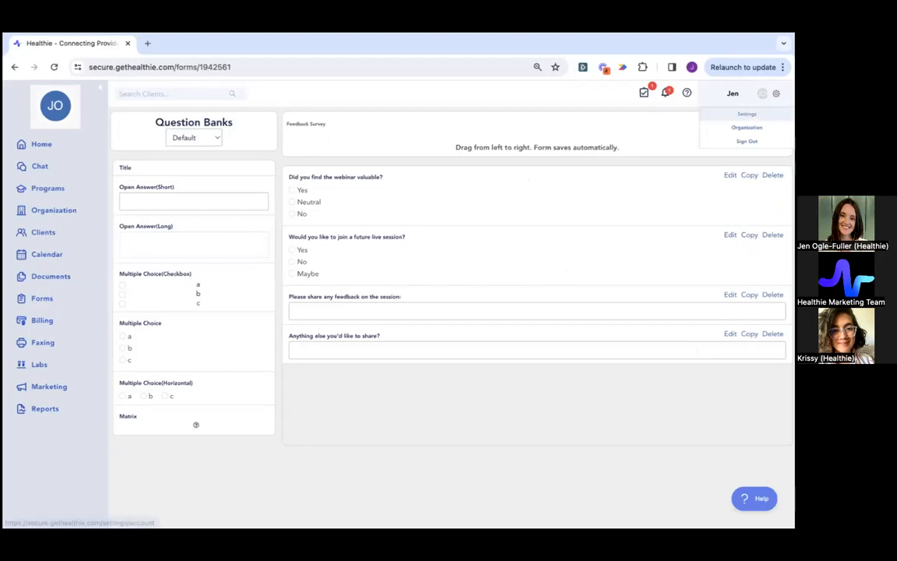
click(747, 113)
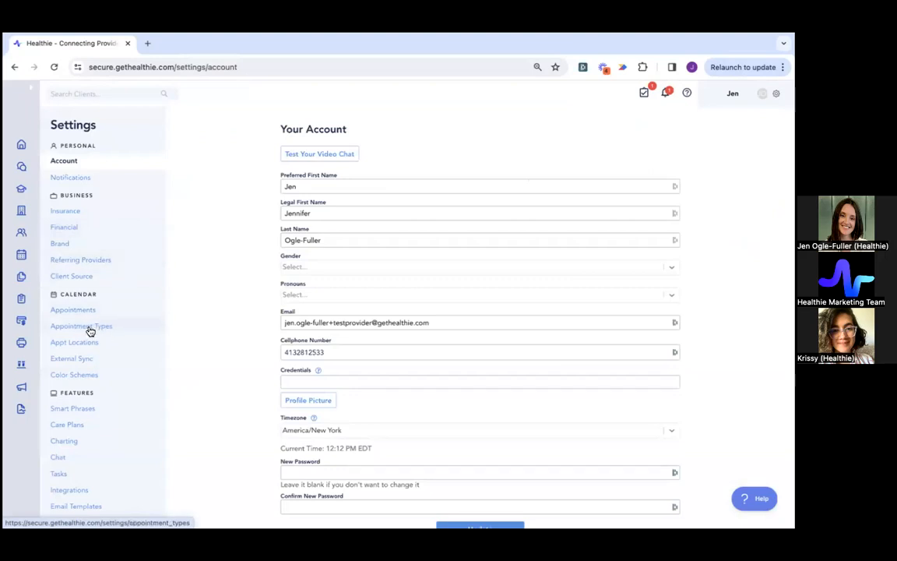
click(90, 330)
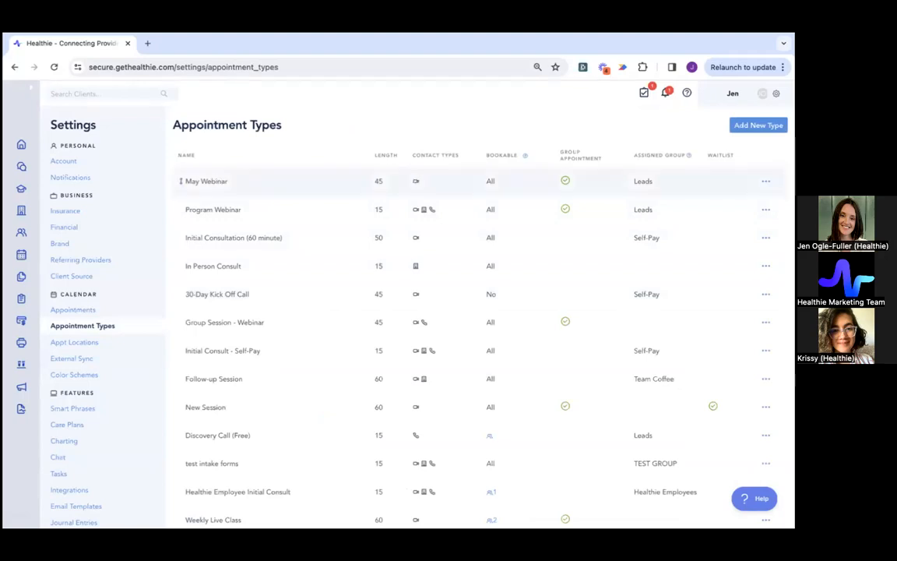
Step: Edit the May Webinar appointment type to send the Feedback Survey form immediately after the appointment, and save the update
click(766, 181)
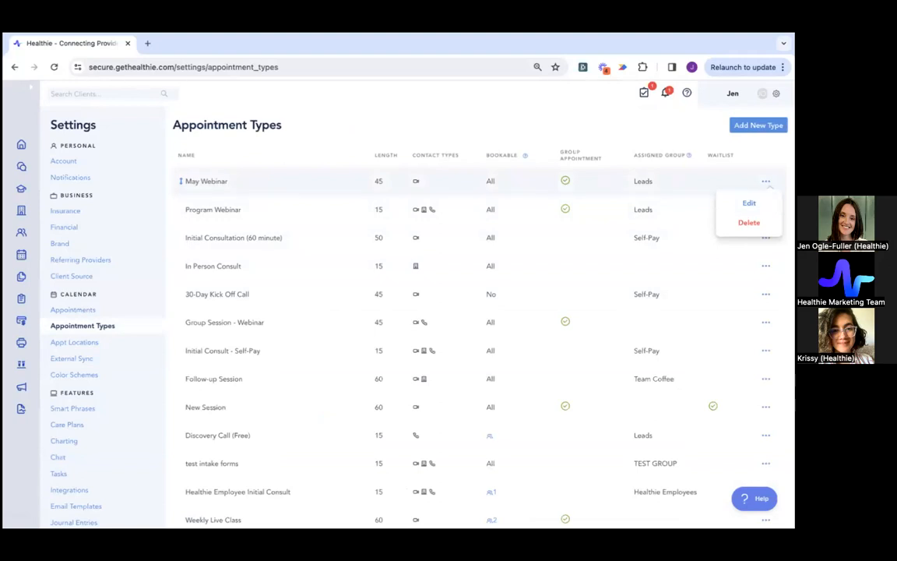
click(749, 203)
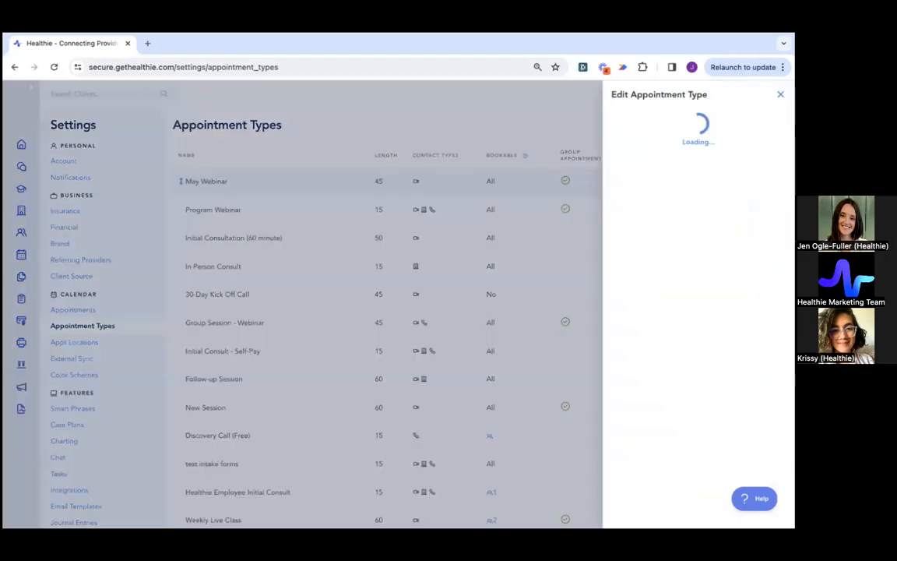
scroll(685, 304, down, 1)
scroll(686, 304, down, 2)
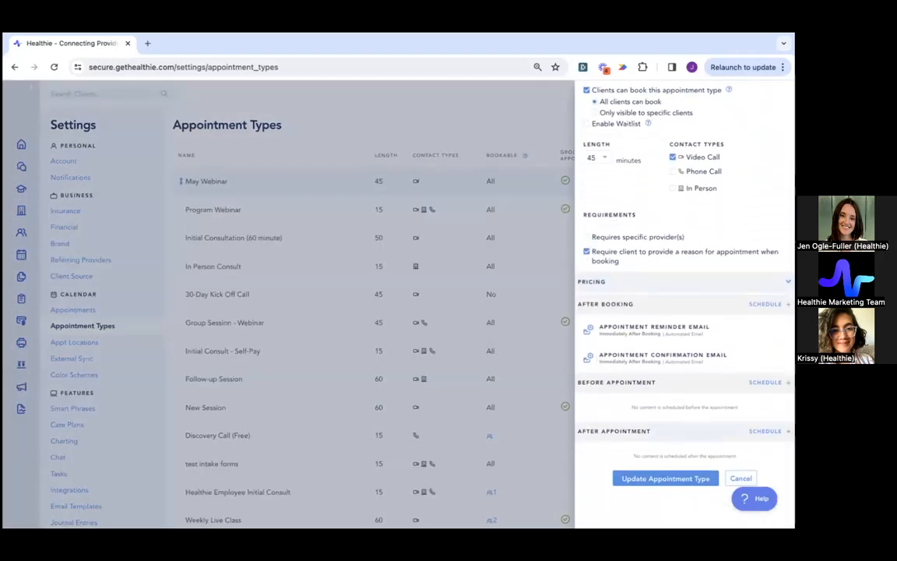
click(770, 431)
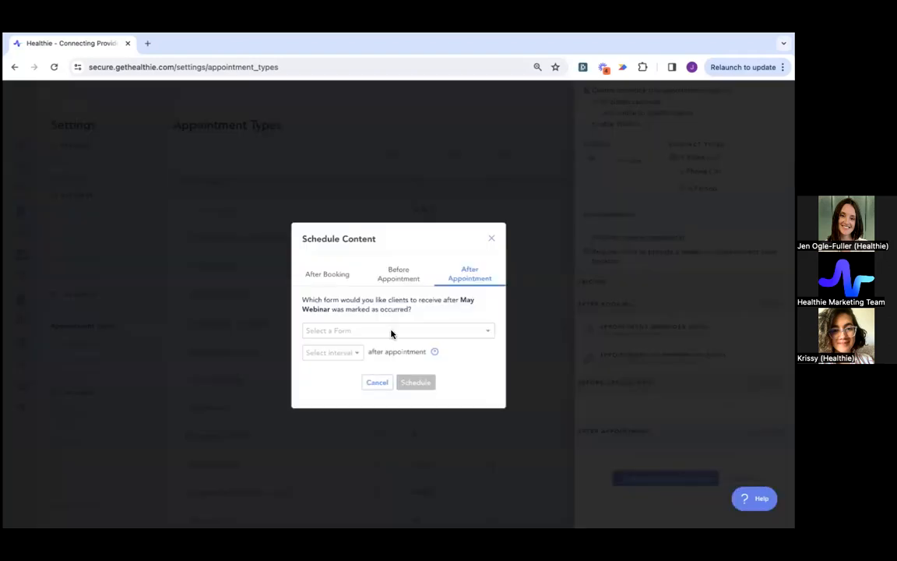
click(337, 334)
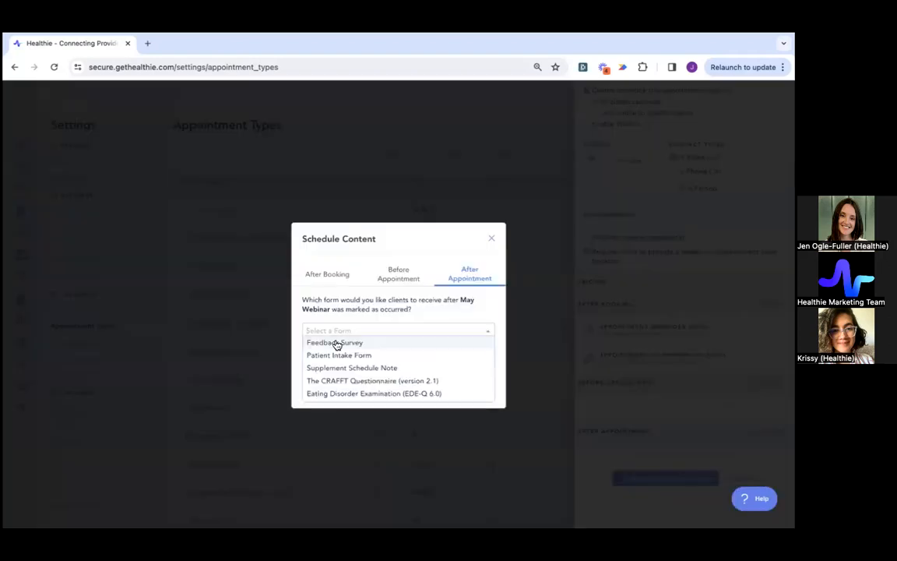
click(339, 343)
click(344, 352)
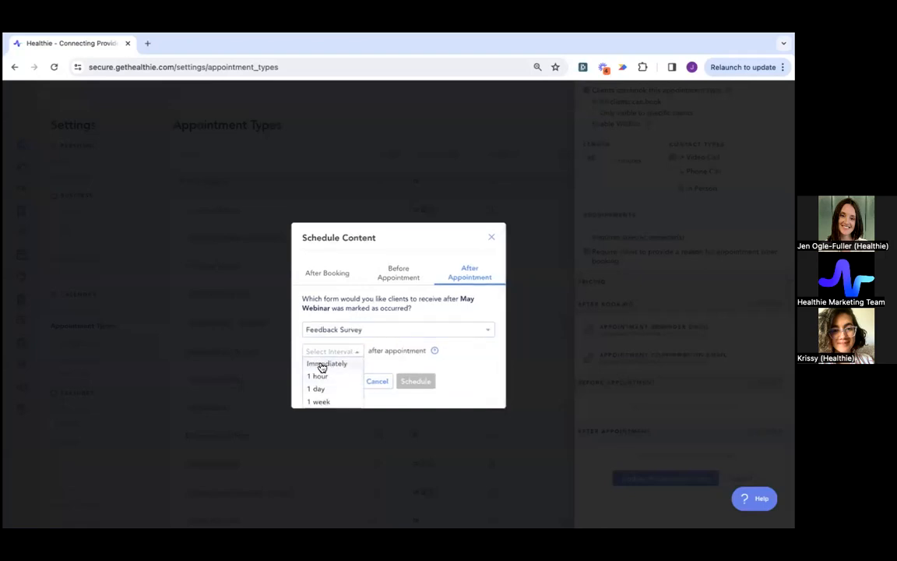
click(321, 366)
mouse_move(434, 354)
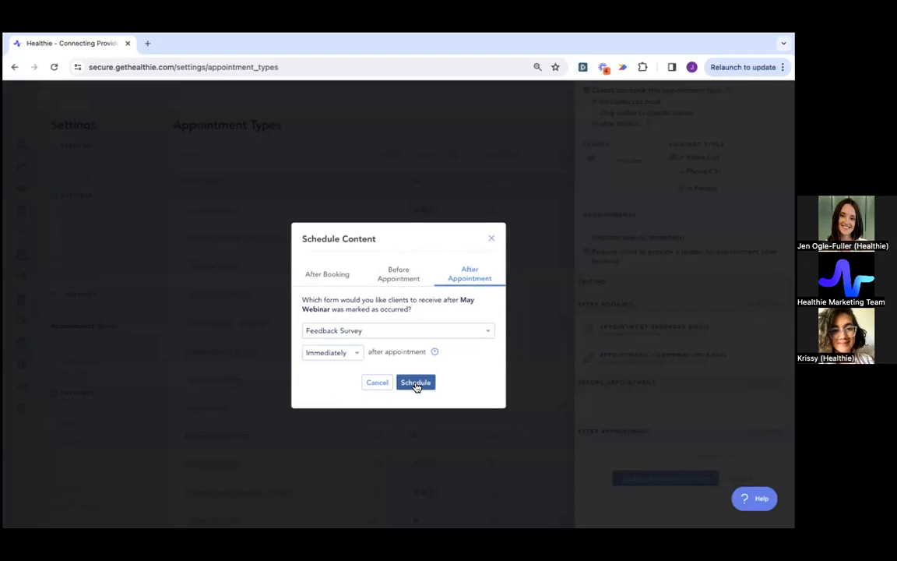
click(416, 383)
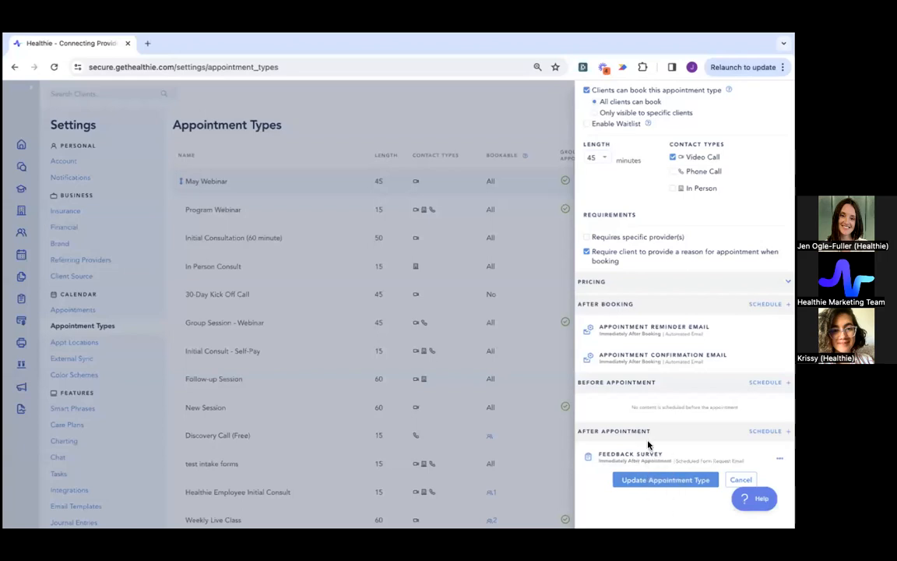
click(635, 479)
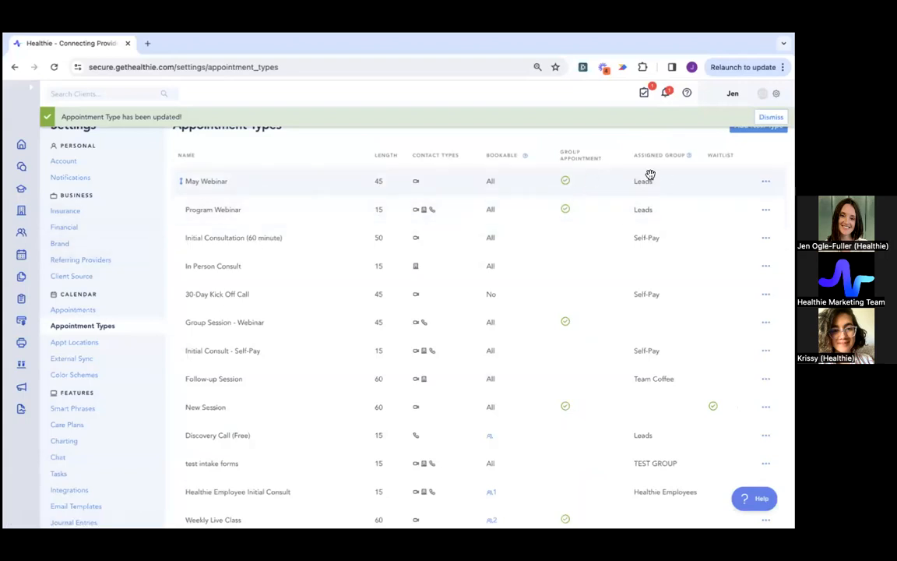
Step: Reopen the May Webinar appointment type, review its booking settings and scheduled content, and close it without changes
click(32, 92)
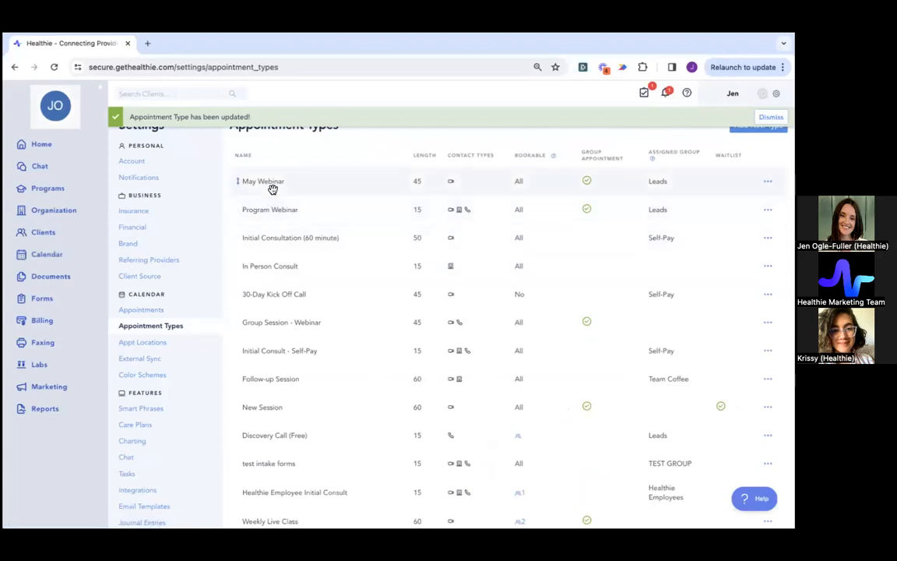
click(768, 181)
click(749, 203)
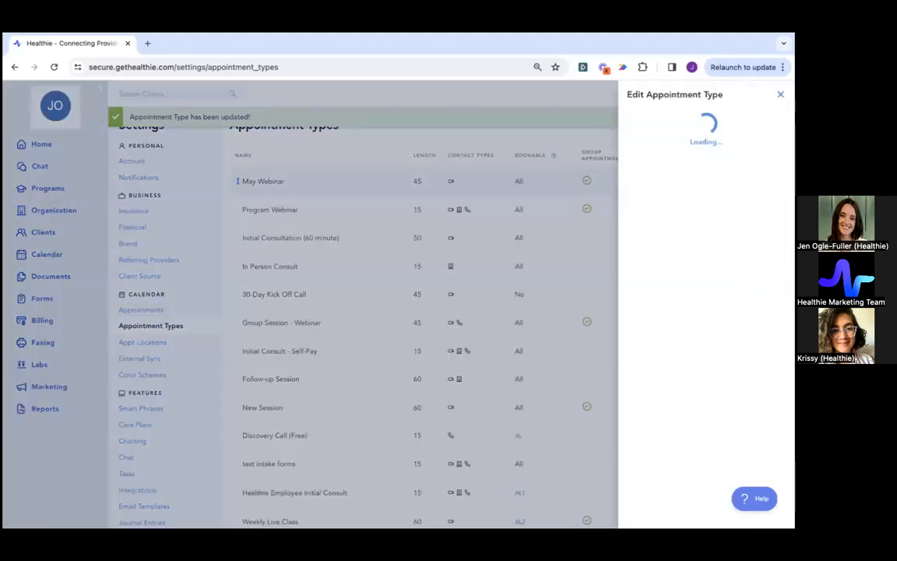
scroll(670, 434, down, 4)
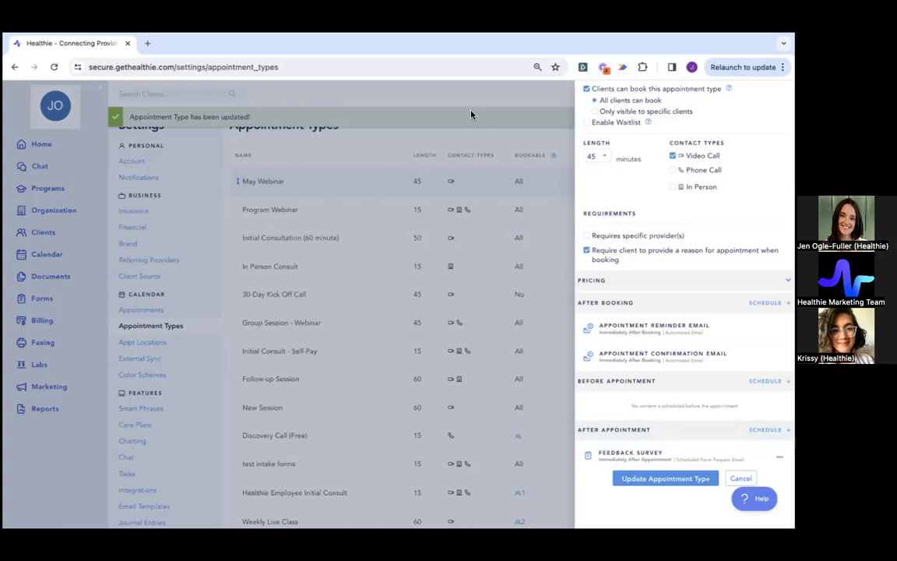
scroll(673, 399, up, 1)
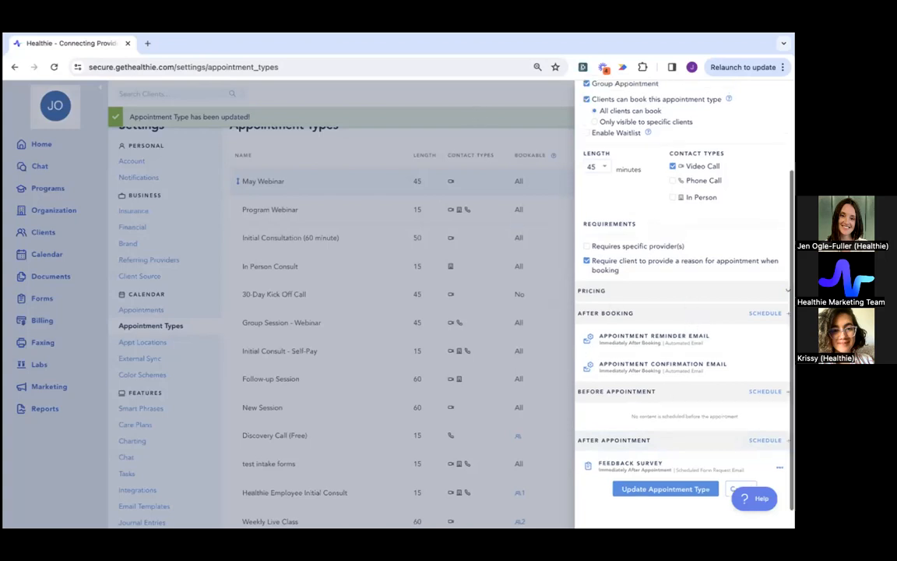
scroll(684, 312, up, 3)
click(780, 94)
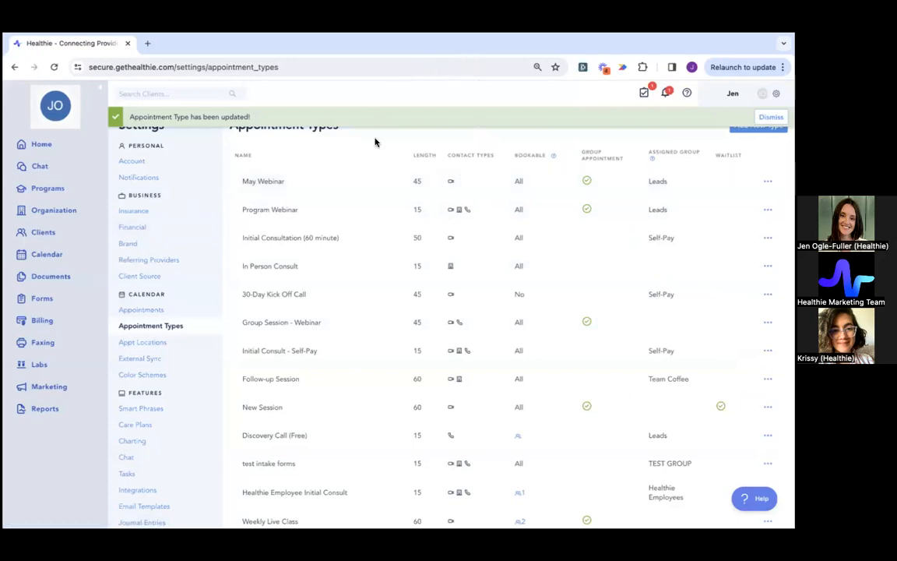
Step: Open the calendar and go to the week of May 10, 2024
scroll(219, 258, down, 1)
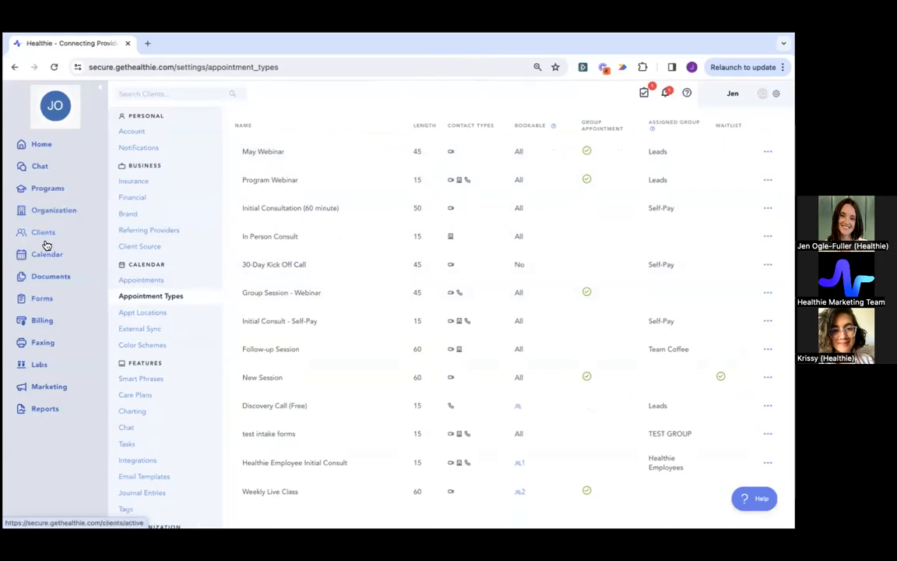
click(45, 260)
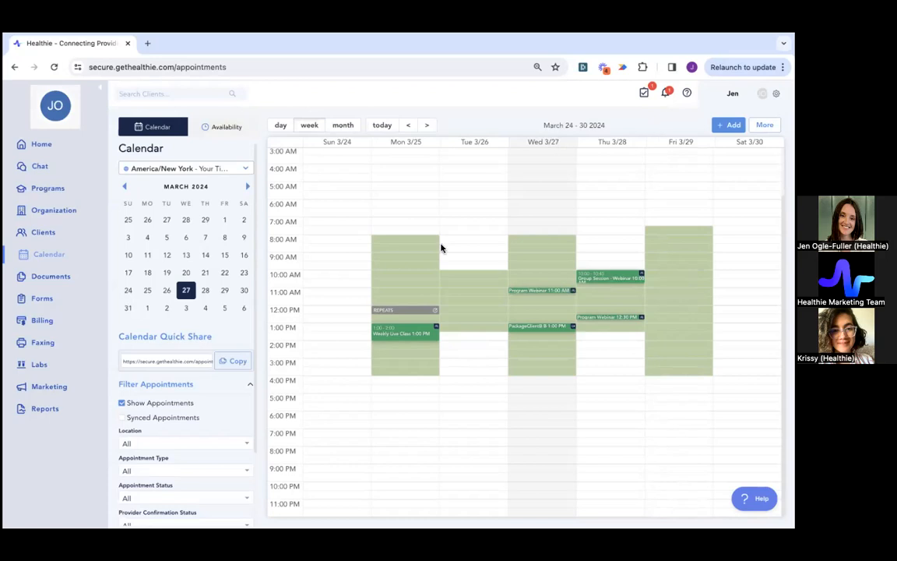
click(247, 189)
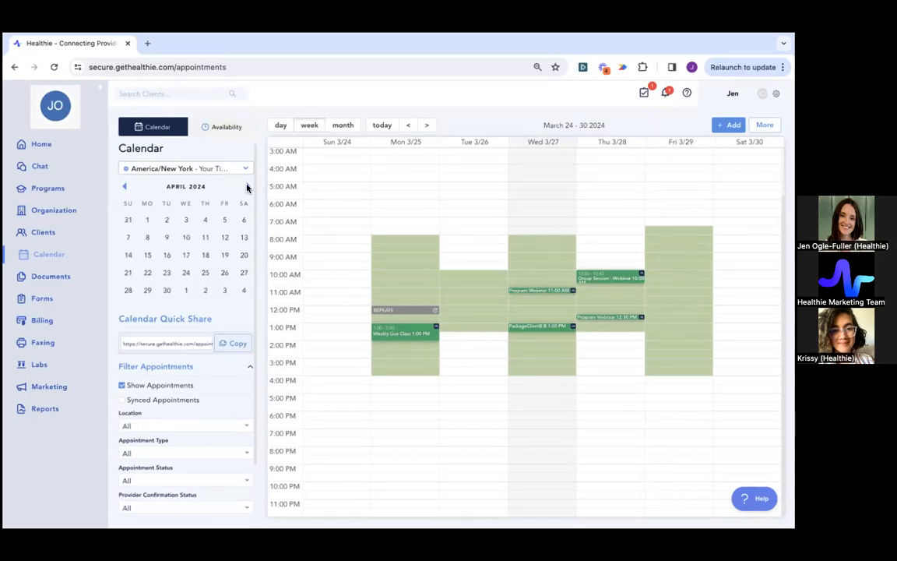
click(248, 189)
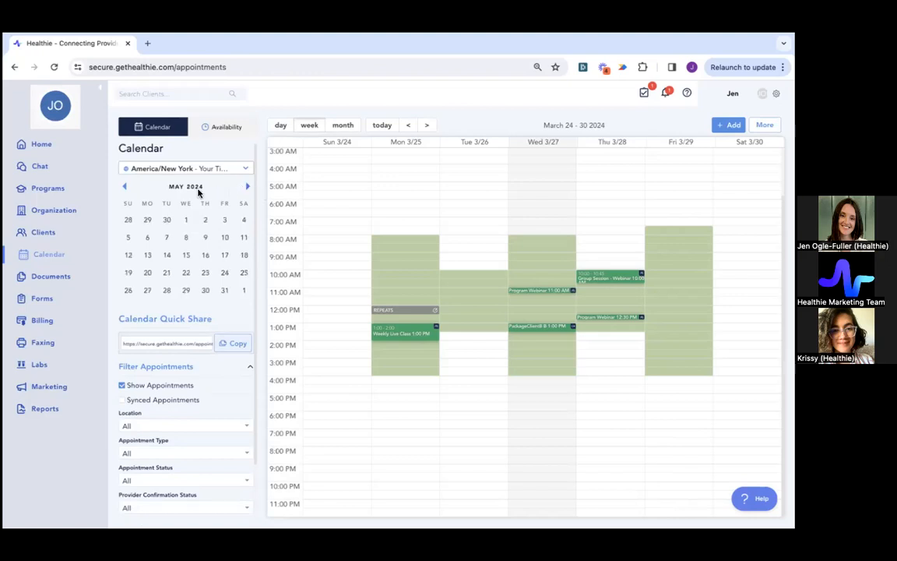
click(223, 238)
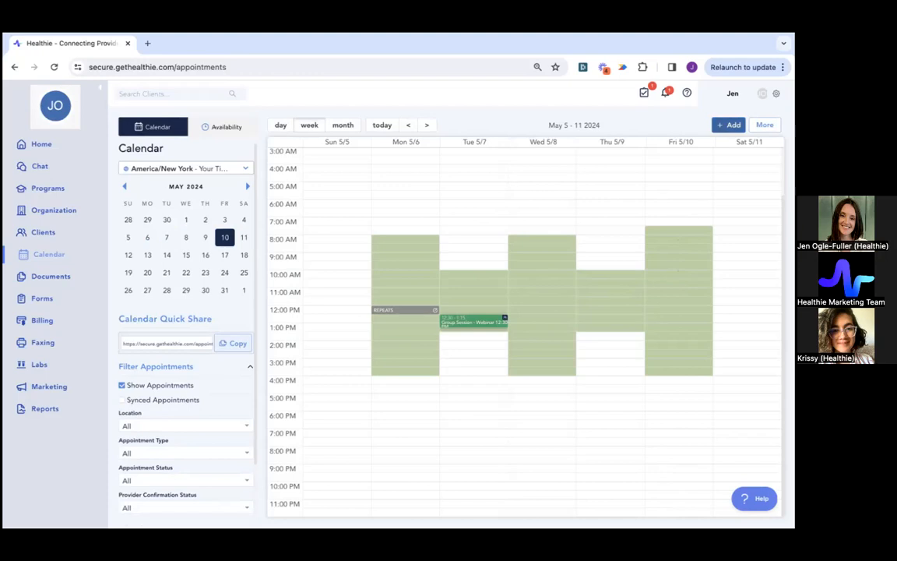
Step: Start a group session on May 10, 2024 at 11:00 AM with the appointment type May Webinar - 45 Minutes
click(656, 295)
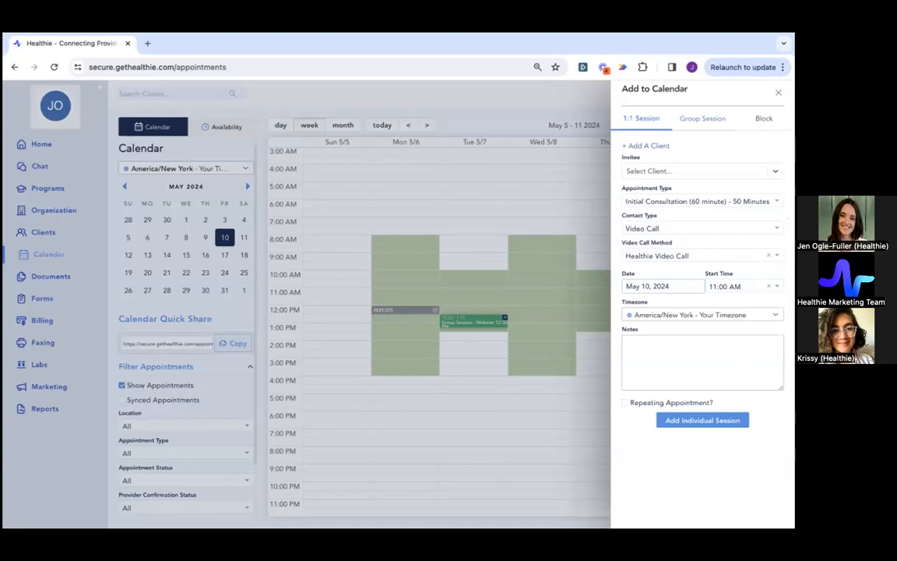
click(703, 118)
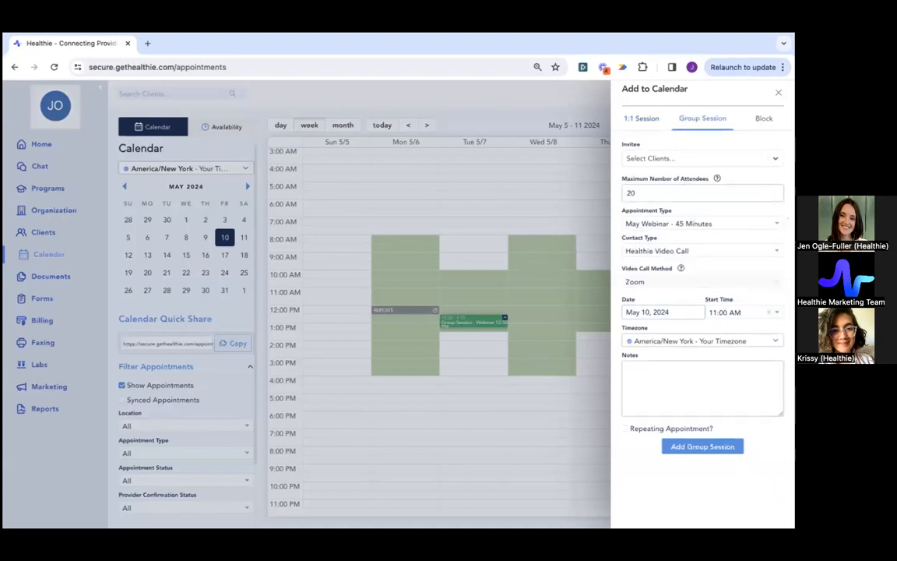
click(633, 224)
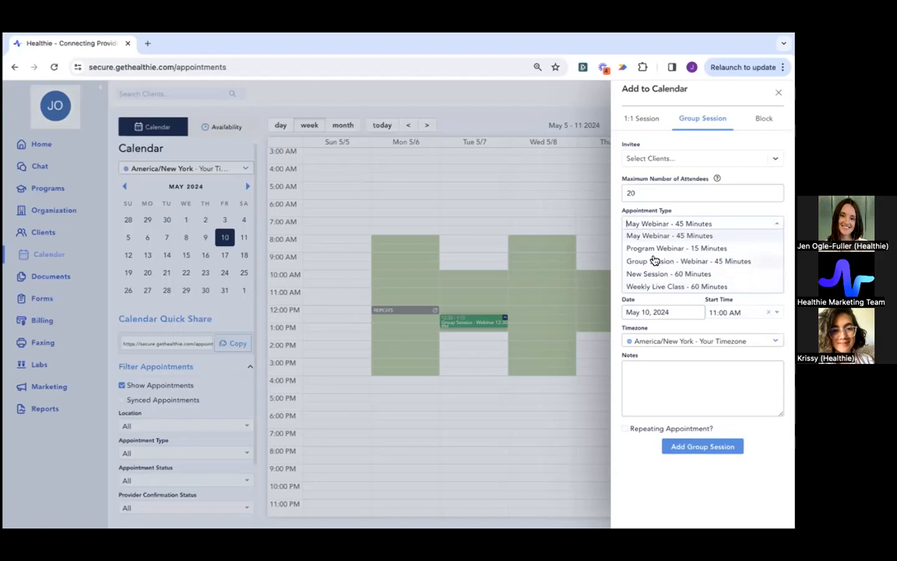
click(648, 235)
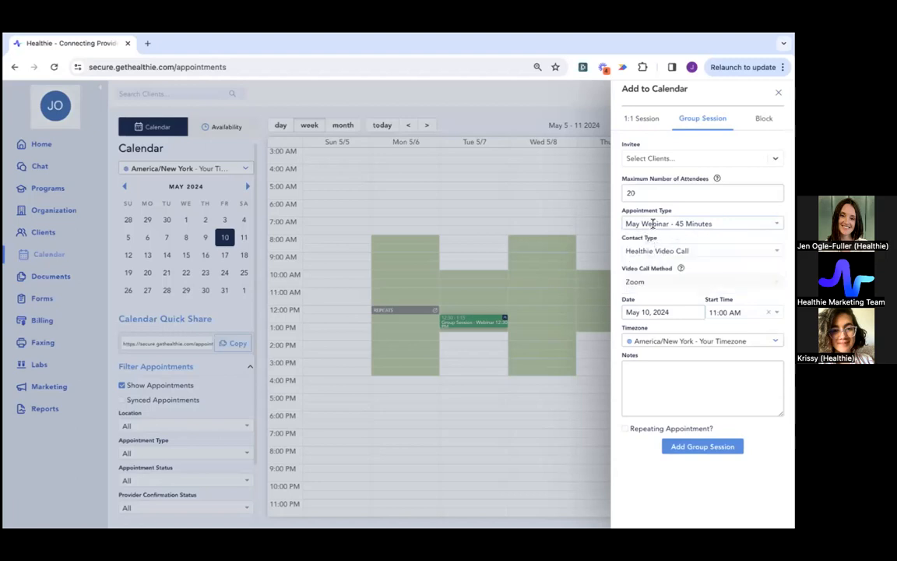
Step: Look through the groups that can be invited, try TEST GROUP as the session's invitee and remove it again
click(651, 158)
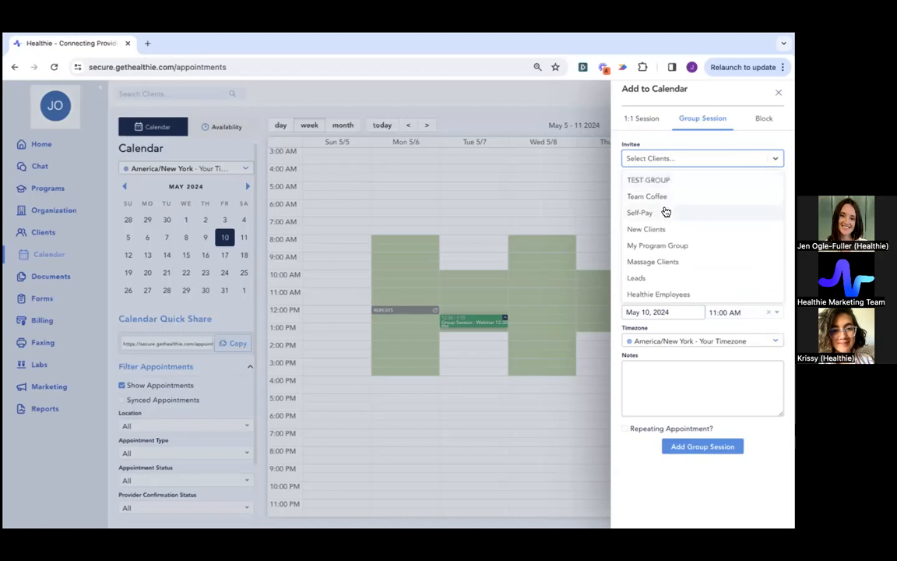
scroll(667, 202, down, 1)
scroll(667, 205, up, 1)
click(651, 181)
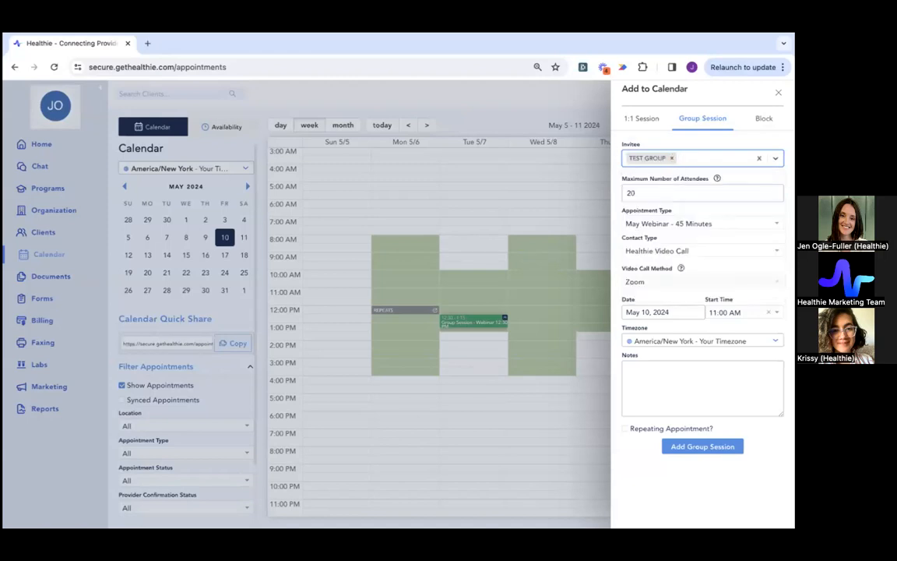
click(671, 158)
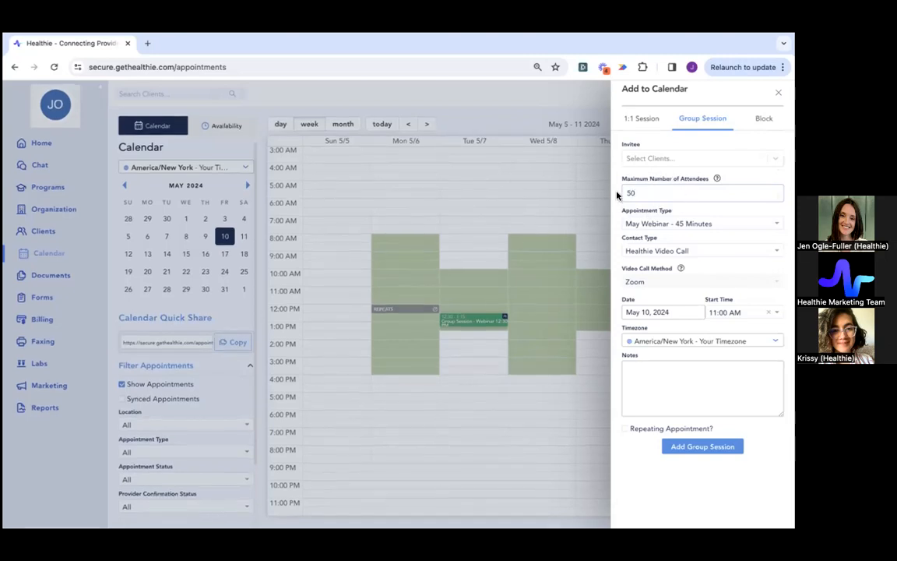
Step: Set the session's maximum number of attendees to 50 and contact type to Healthie Video Call, and add it to the calendar
click(657, 251)
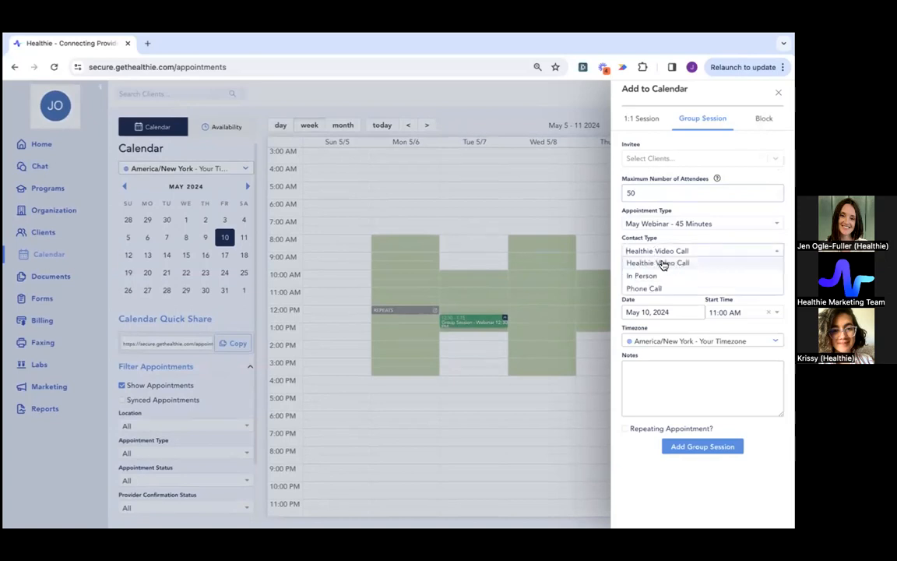
click(660, 263)
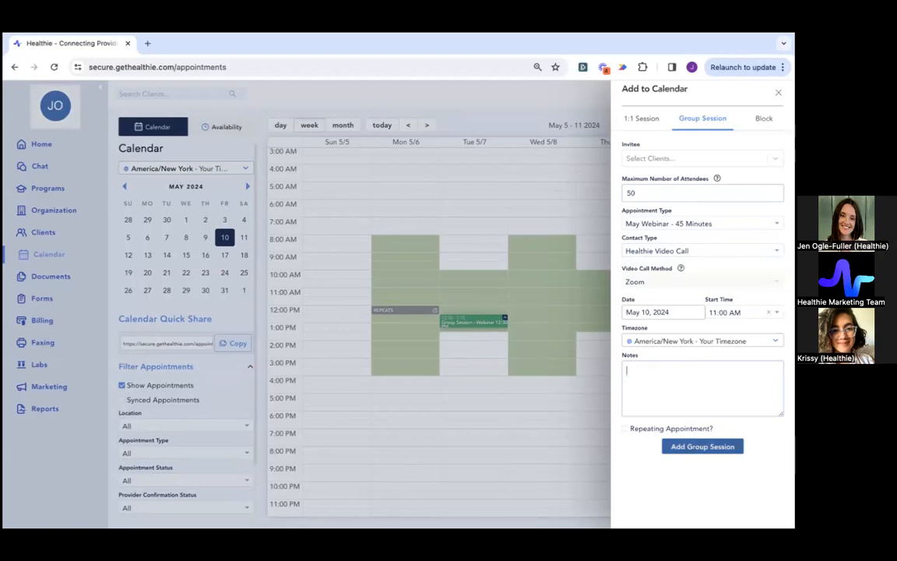
click(688, 449)
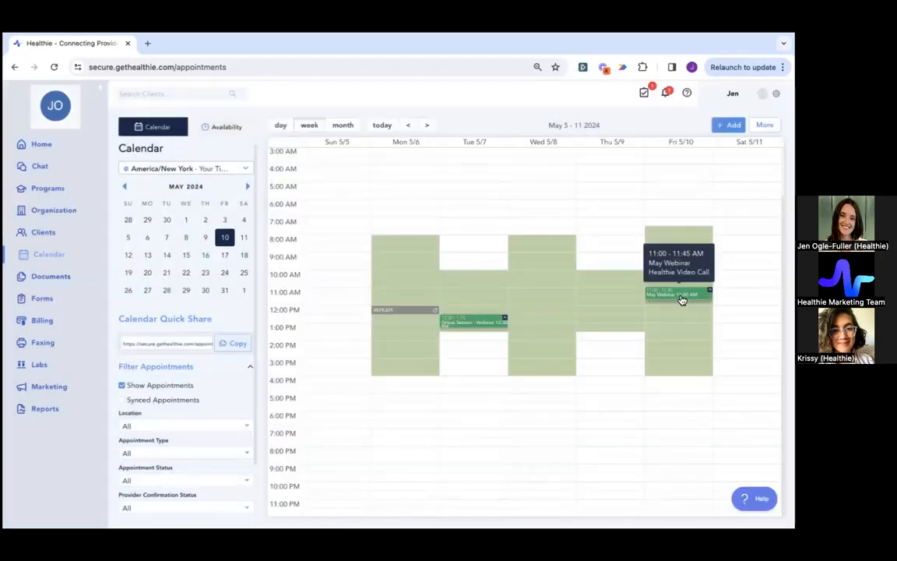
Step: Try making the May 10 webinar session repeat monthly 4 times, turn the repetition off again and save the session
click(682, 298)
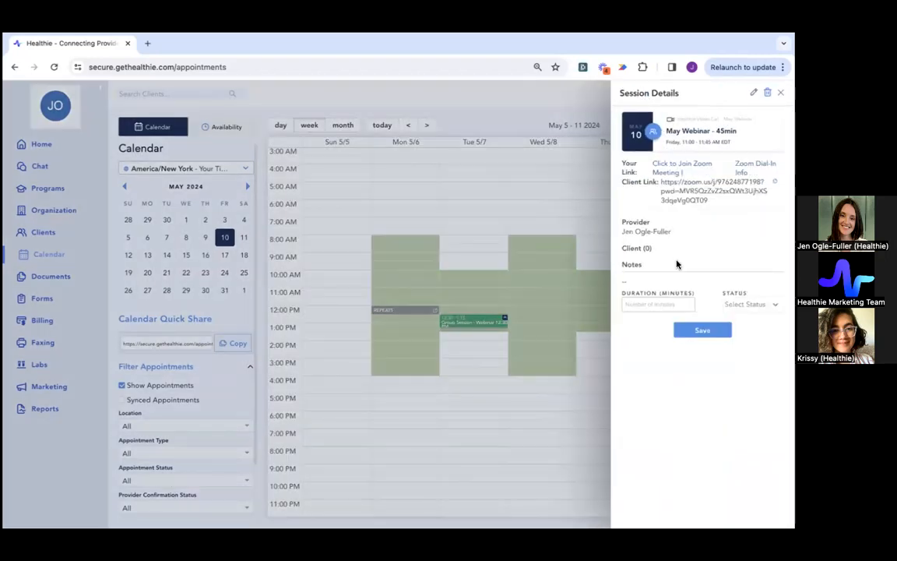
click(754, 93)
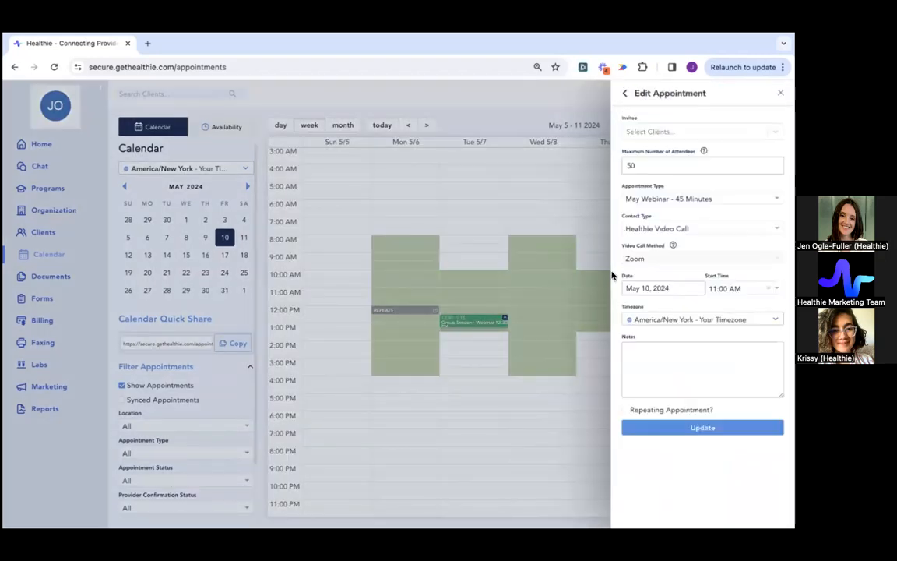
click(640, 413)
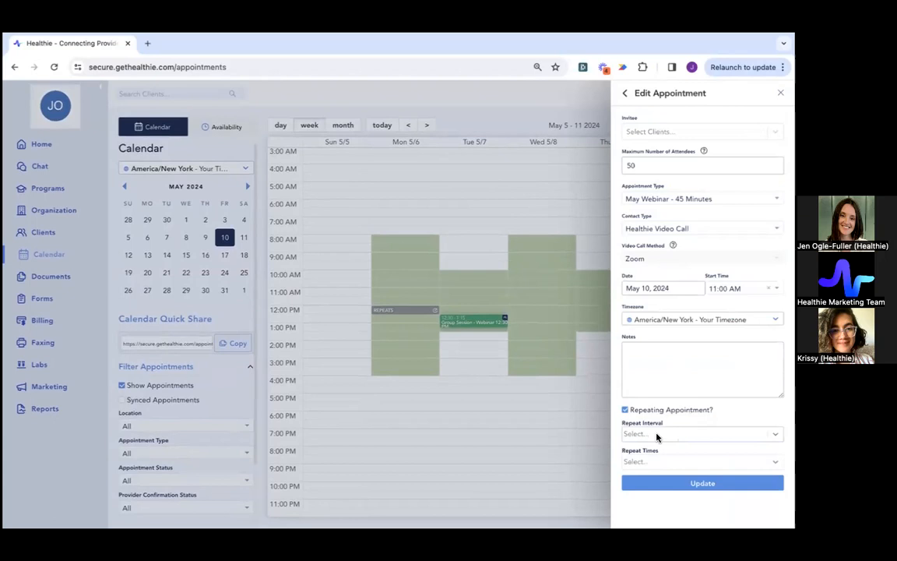
click(651, 434)
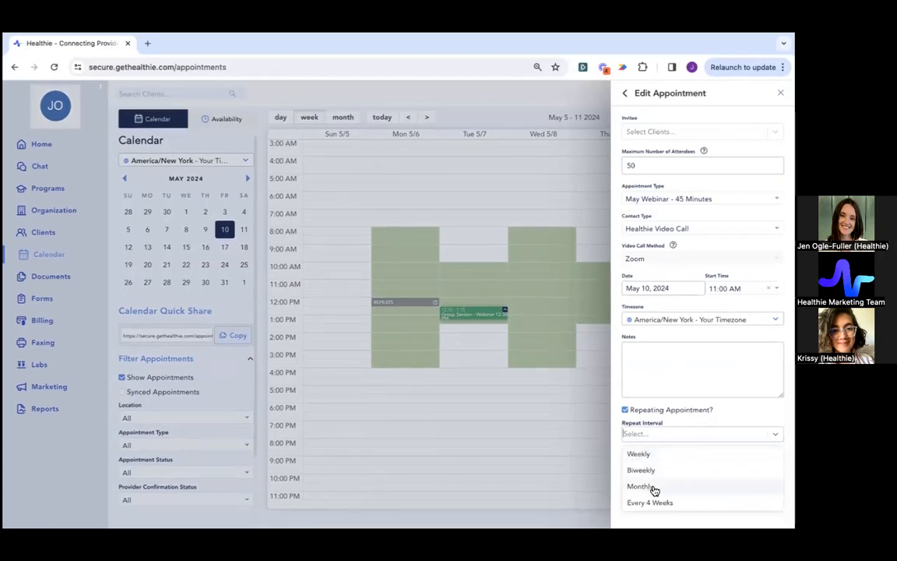
click(652, 486)
click(647, 462)
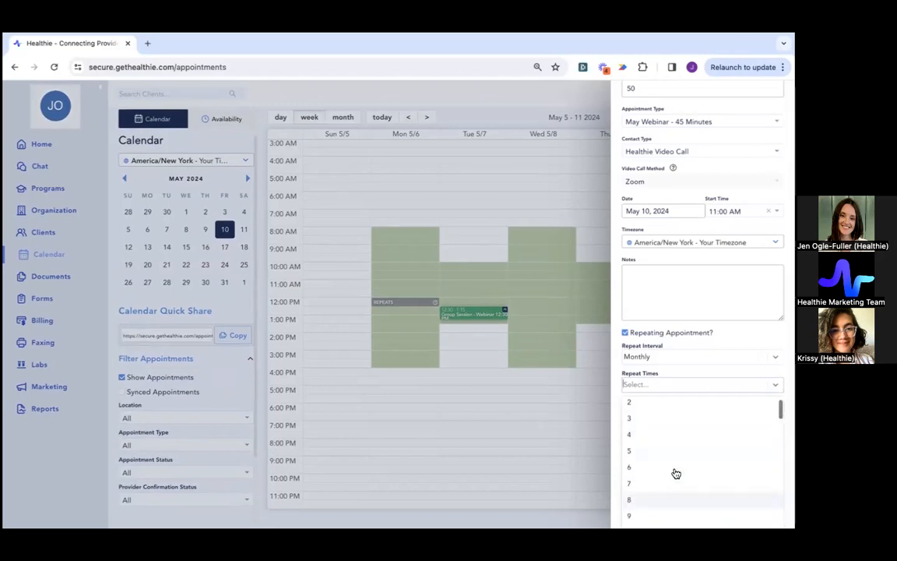
click(647, 439)
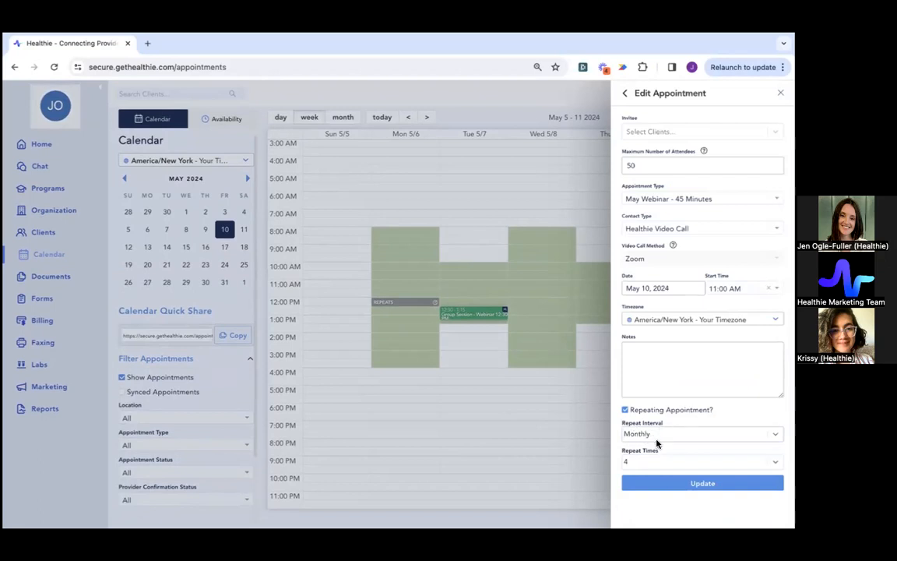
click(656, 439)
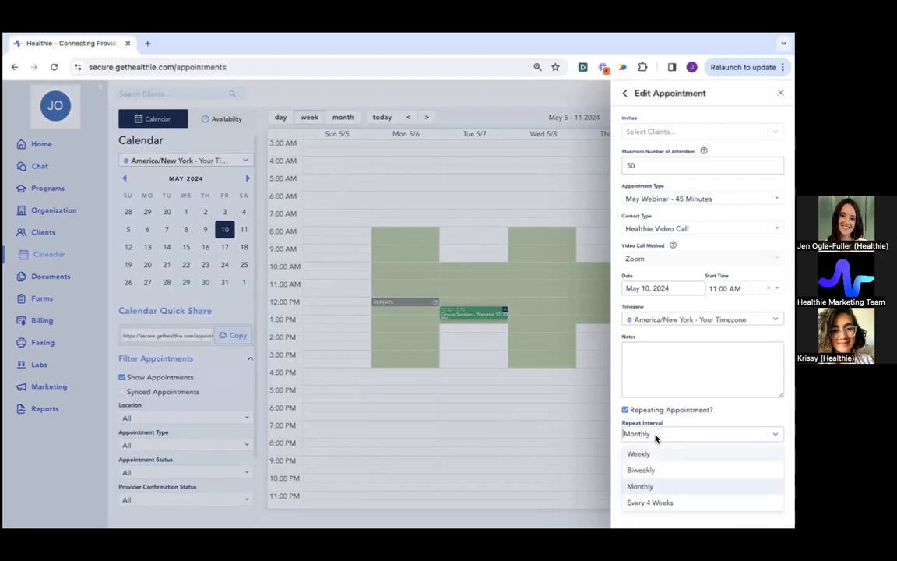
click(625, 409)
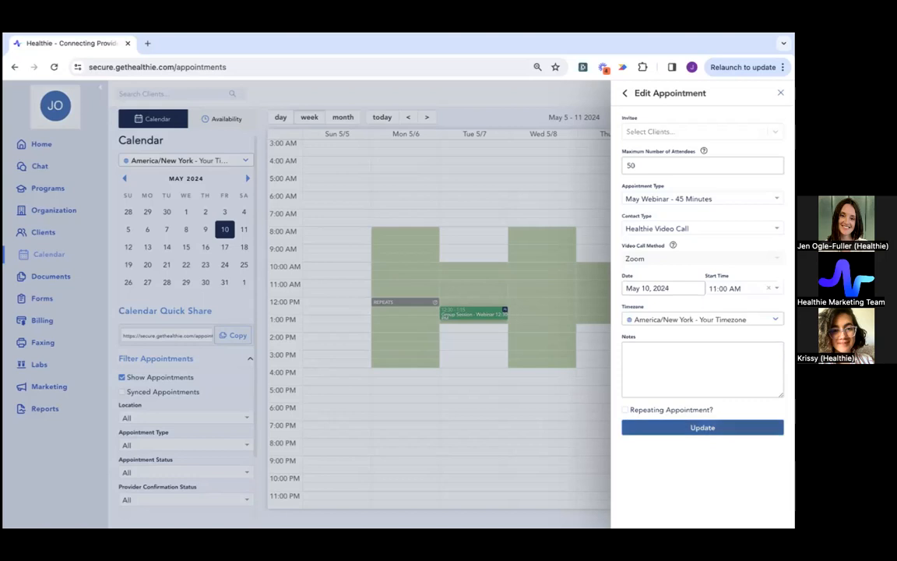
click(703, 428)
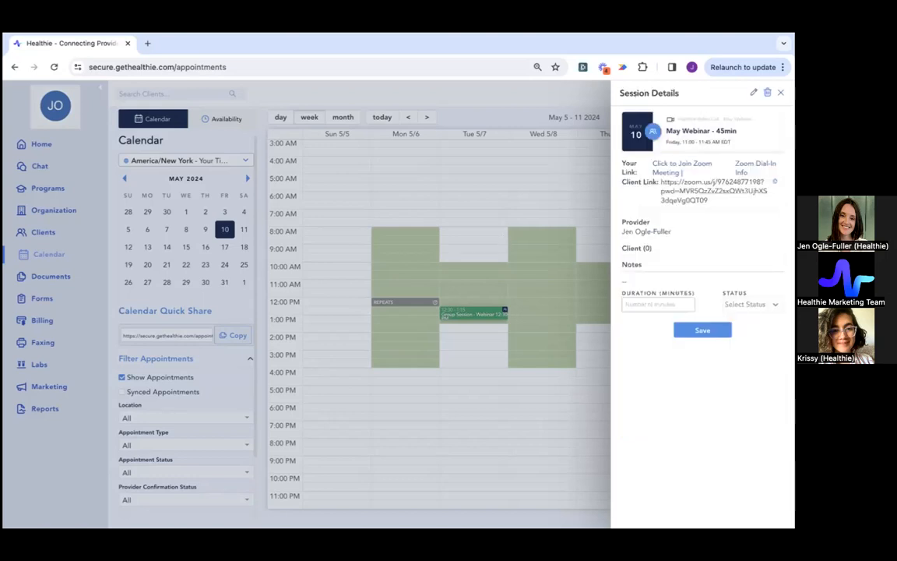
click(703, 331)
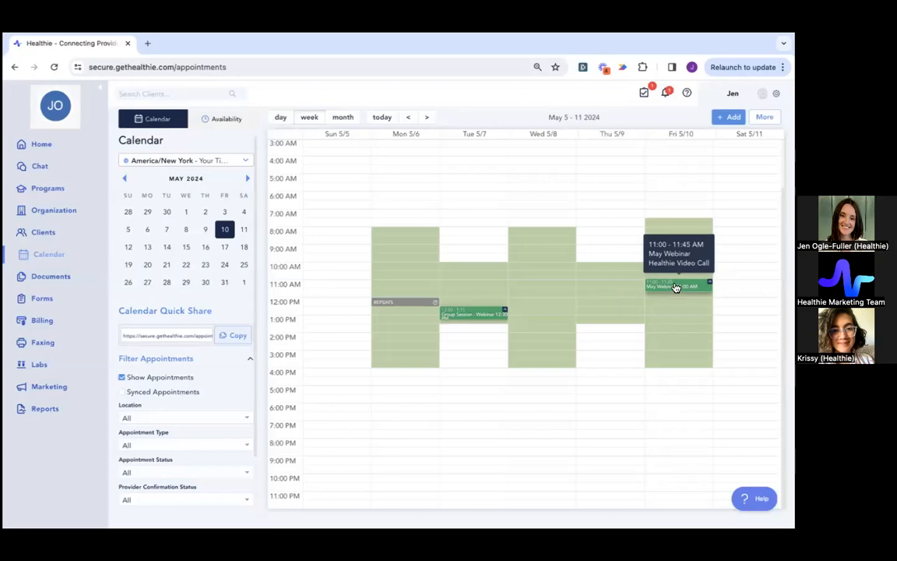
Step: Review the provider and client Zoom links in the May 10 webinar session's details and copy the client link
click(676, 287)
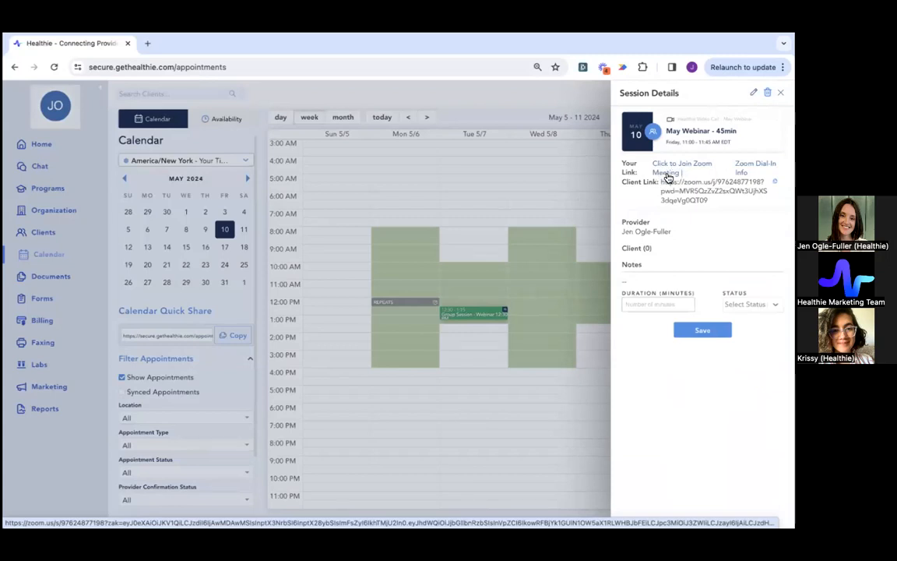
drag(623, 164, 639, 176)
click(643, 175)
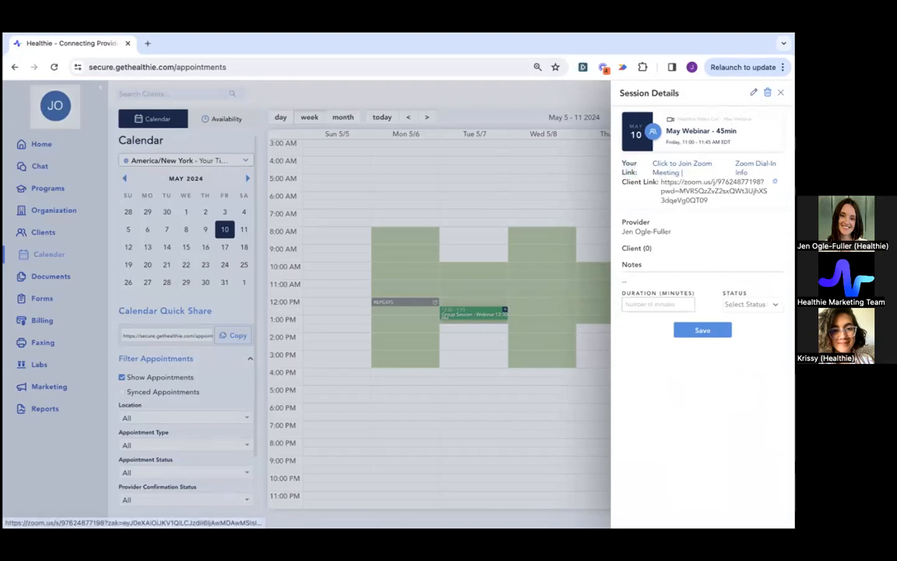
drag(709, 200, 637, 187)
click(642, 191)
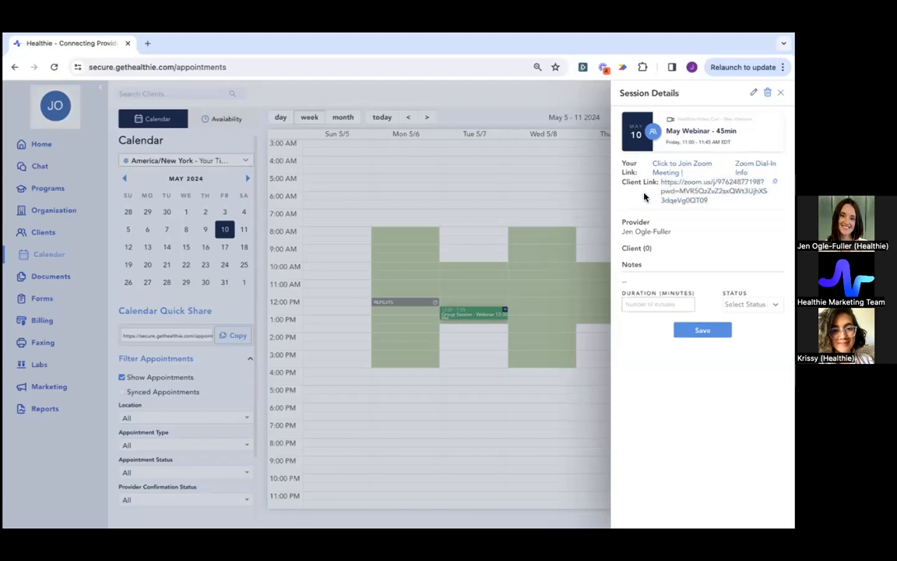
drag(659, 188, 709, 201)
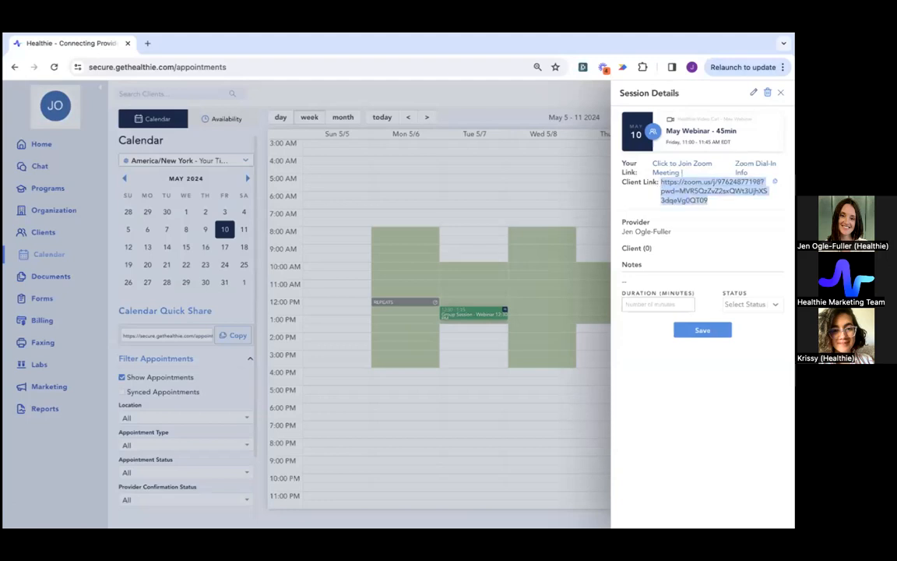
click(707, 198)
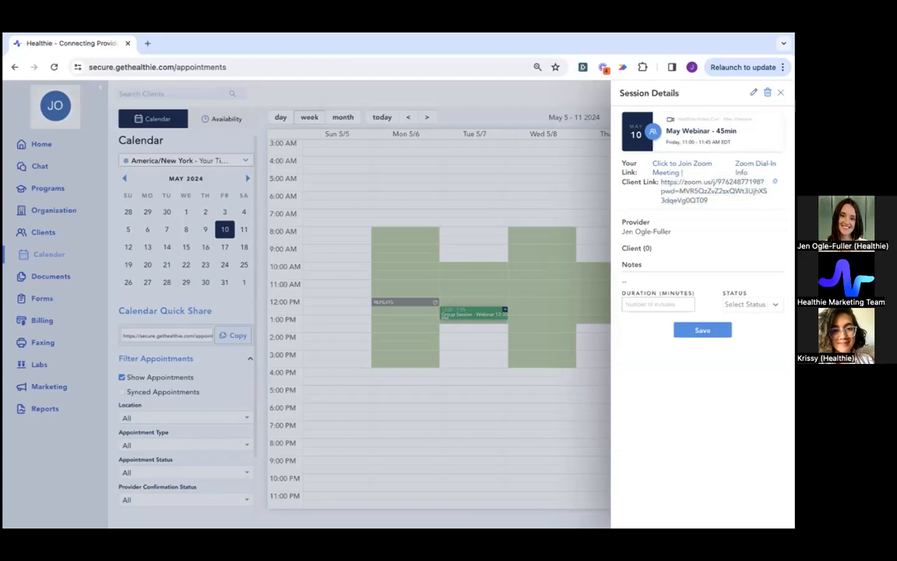
click(775, 182)
Step: Invite TEST GROUP, Deep Dive Program and two individual clients to the May 10 webinar session and update it
click(753, 92)
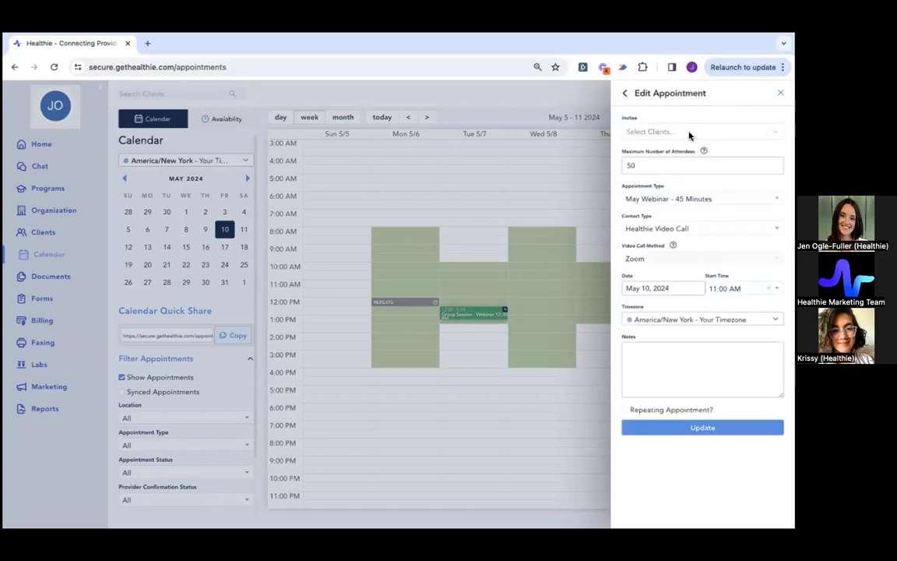
click(625, 95)
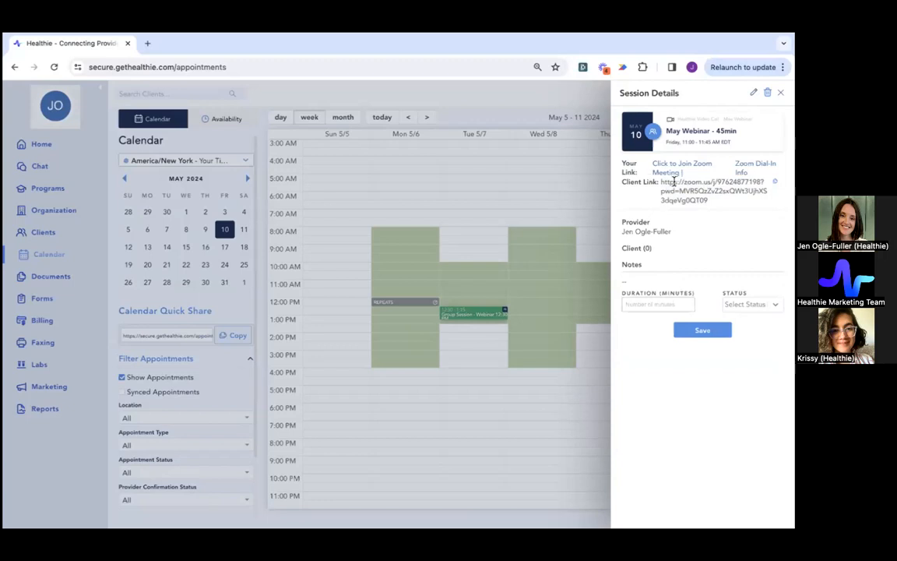
click(754, 92)
click(685, 131)
click(667, 154)
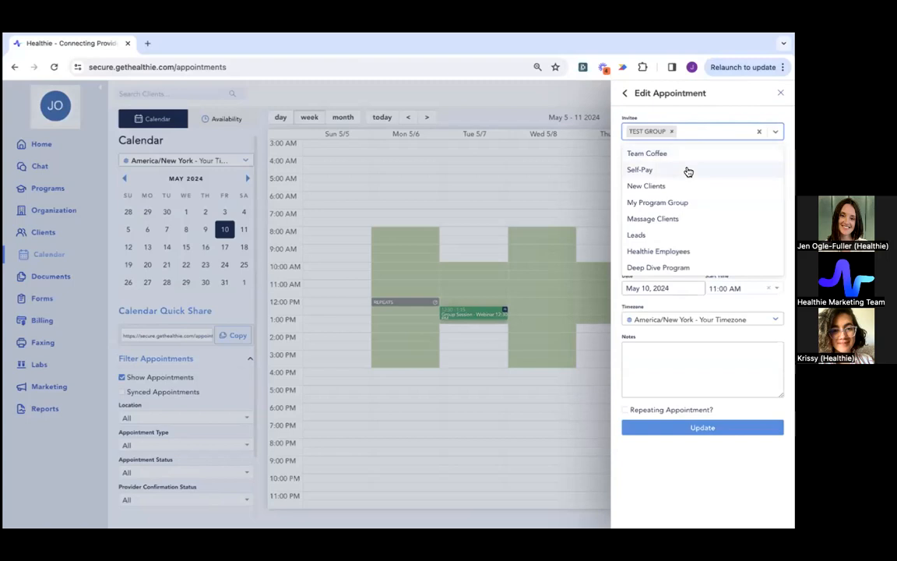
scroll(683, 208, down, 1)
scroll(685, 224, down, 1)
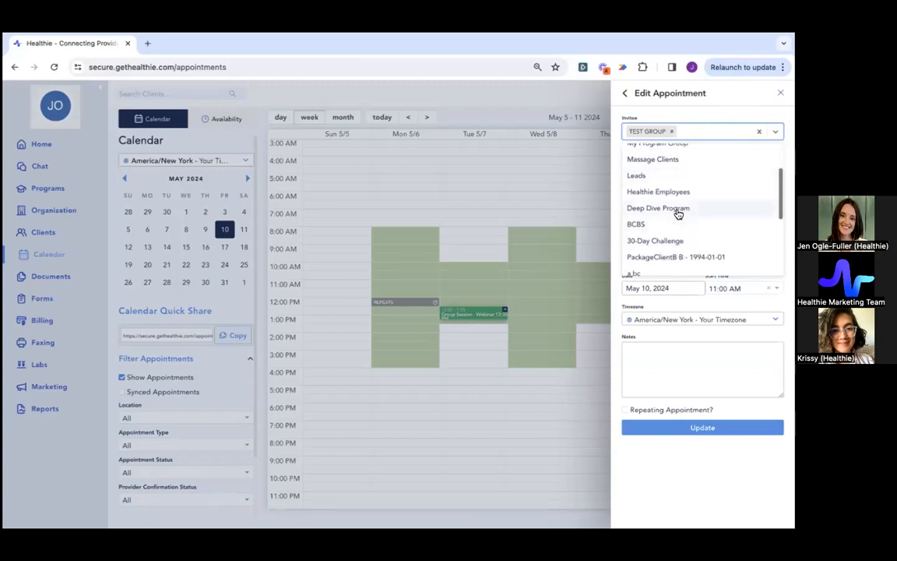
click(677, 211)
scroll(680, 219, down, 1)
scroll(680, 219, down, 3)
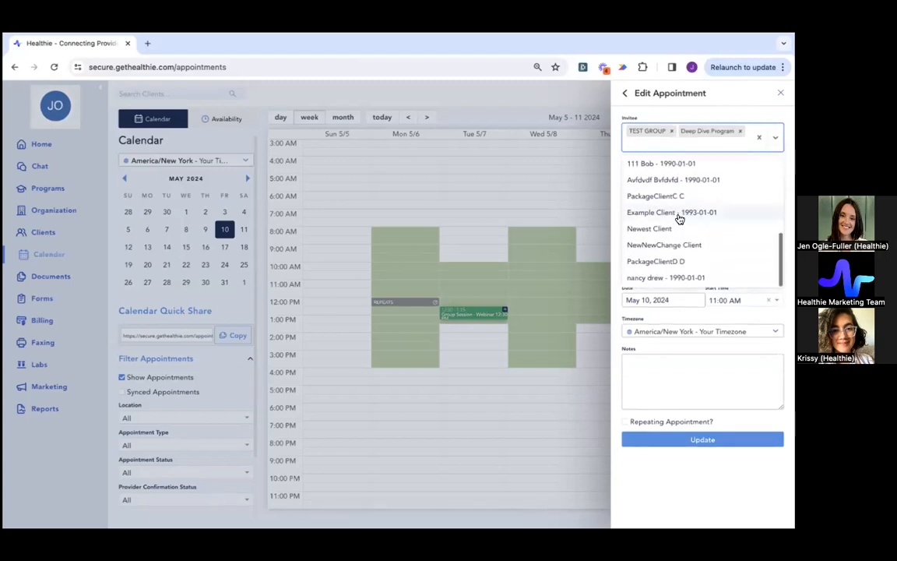
click(670, 228)
click(687, 146)
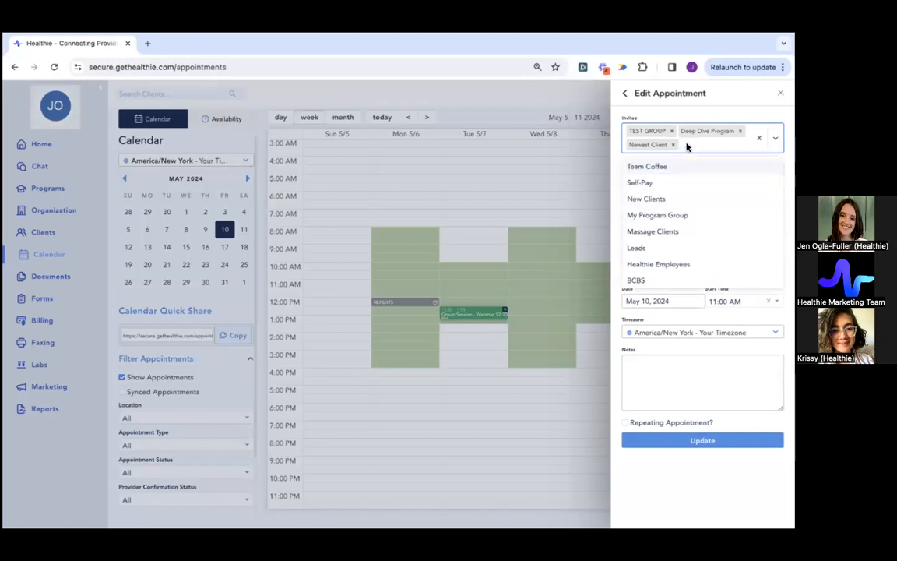
scroll(677, 206, down, 3)
click(660, 217)
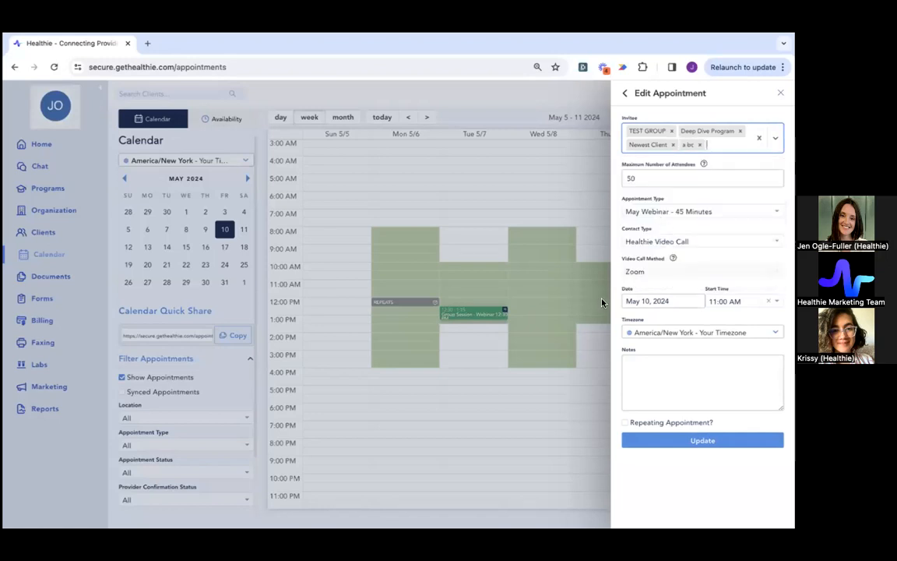
click(687, 440)
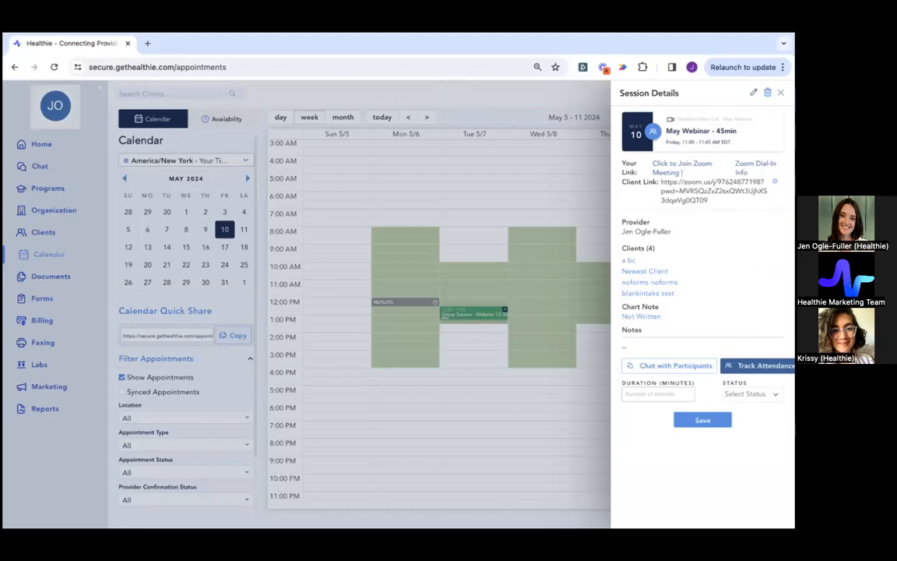
Step: Track the webinar's attendance by marking every invited client except the first listed as attended, and save it
click(748, 365)
click(639, 139)
click(641, 148)
click(635, 157)
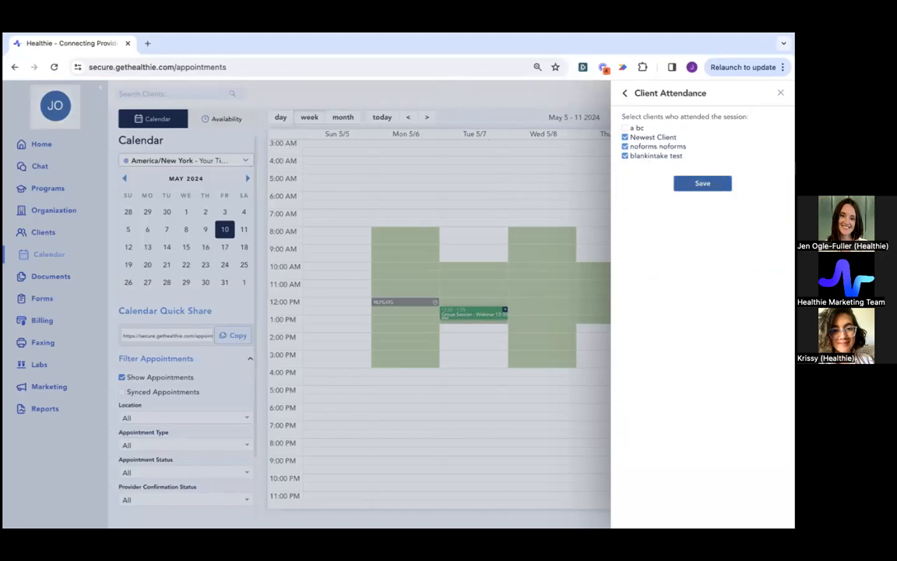
click(703, 183)
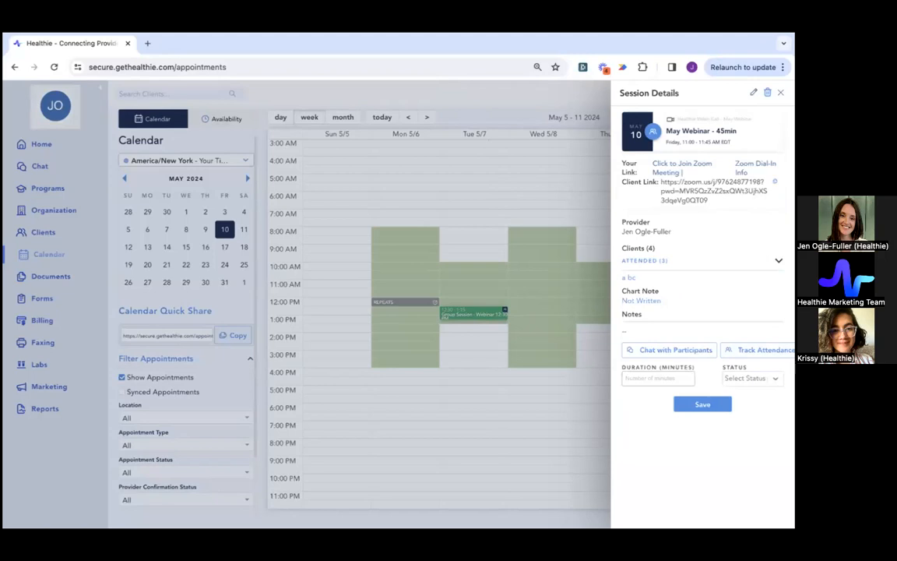
Step: Try the status Occurred for the webinar session, clear it again and close the session details
click(749, 378)
click(742, 398)
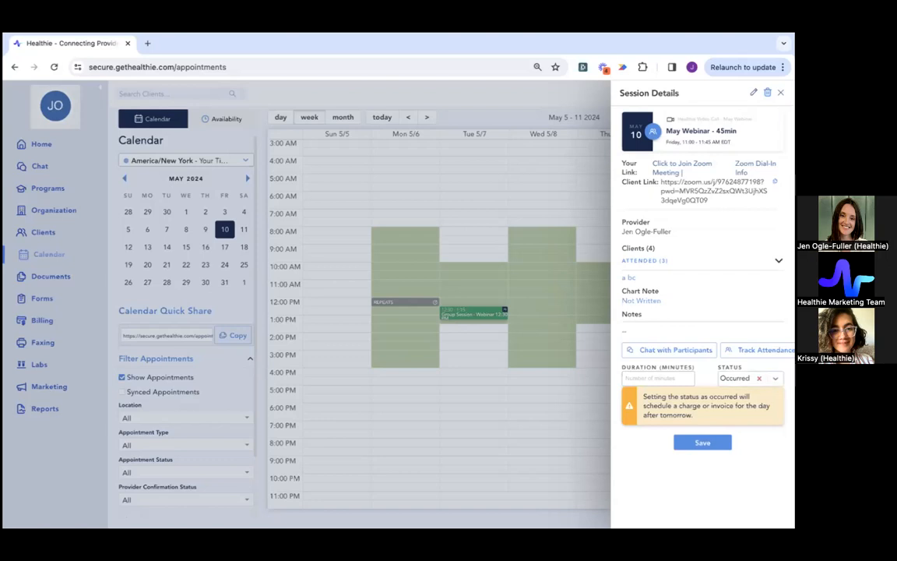
click(759, 378)
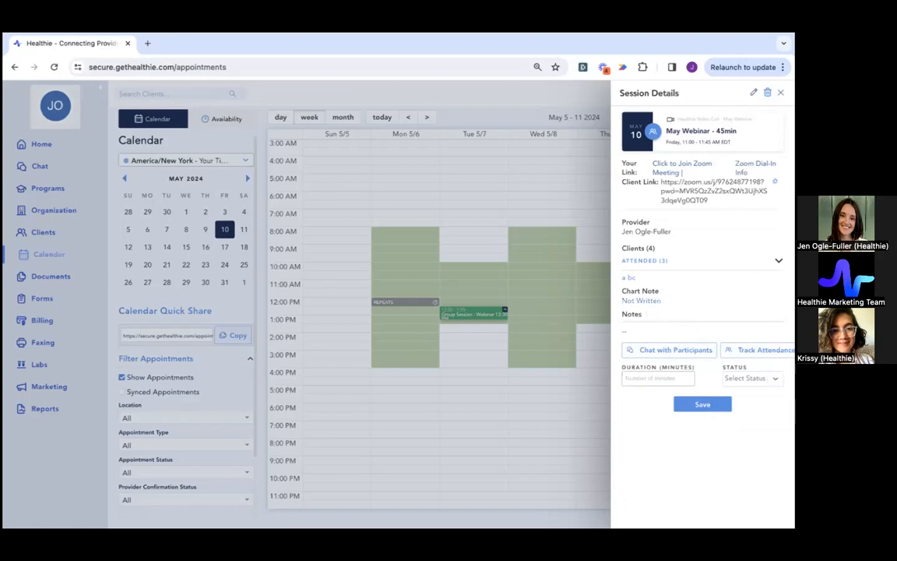
click(781, 93)
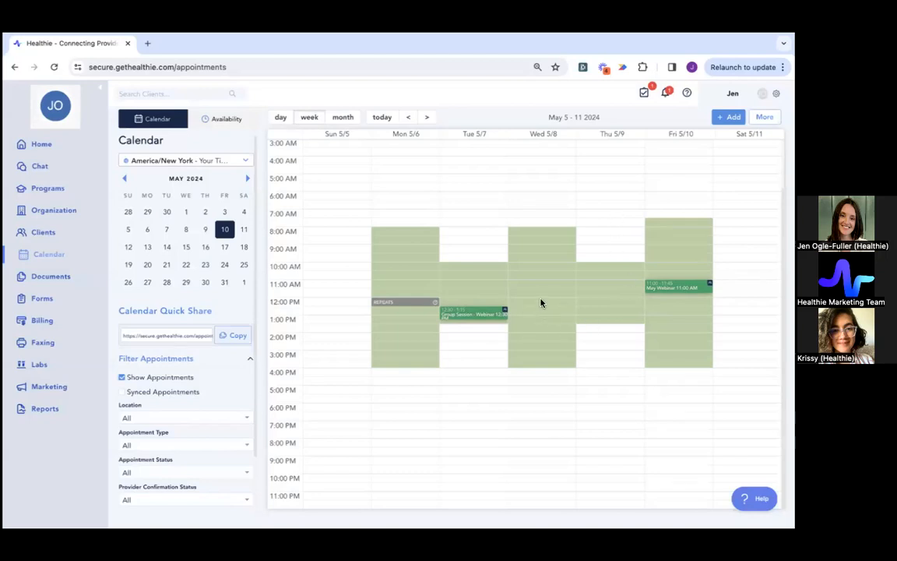
Step: Open the billing section's client packages and look over the active packages
mouse_move(663, 287)
click(43, 321)
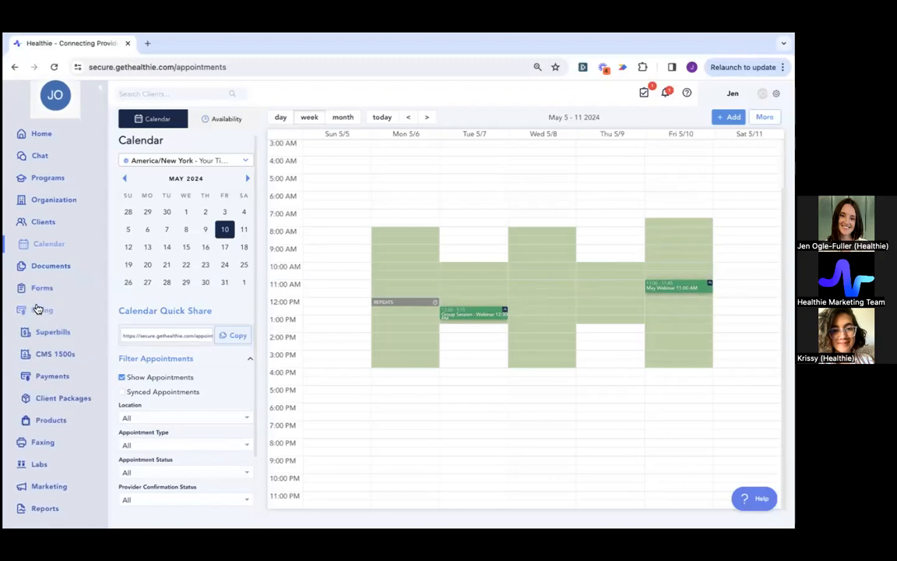
click(60, 400)
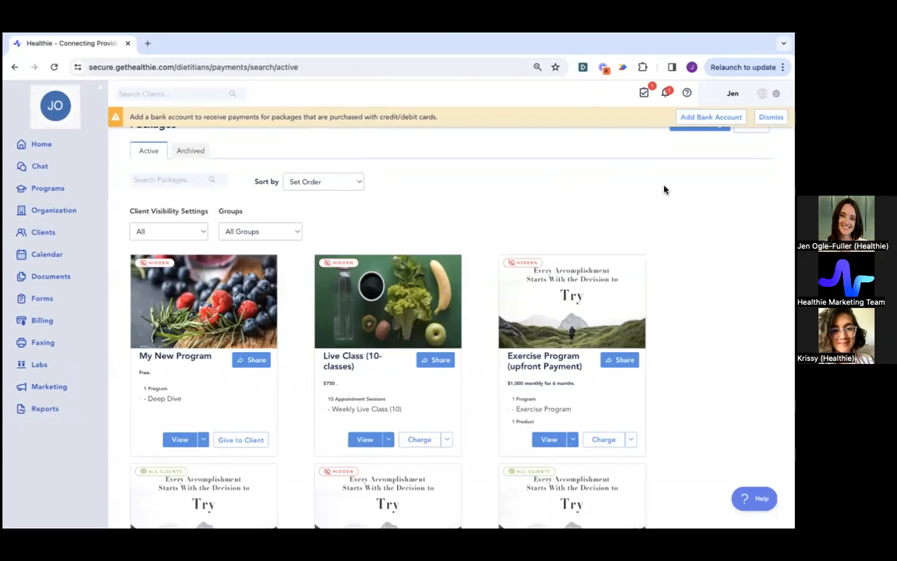
scroll(140, 117, down, 1)
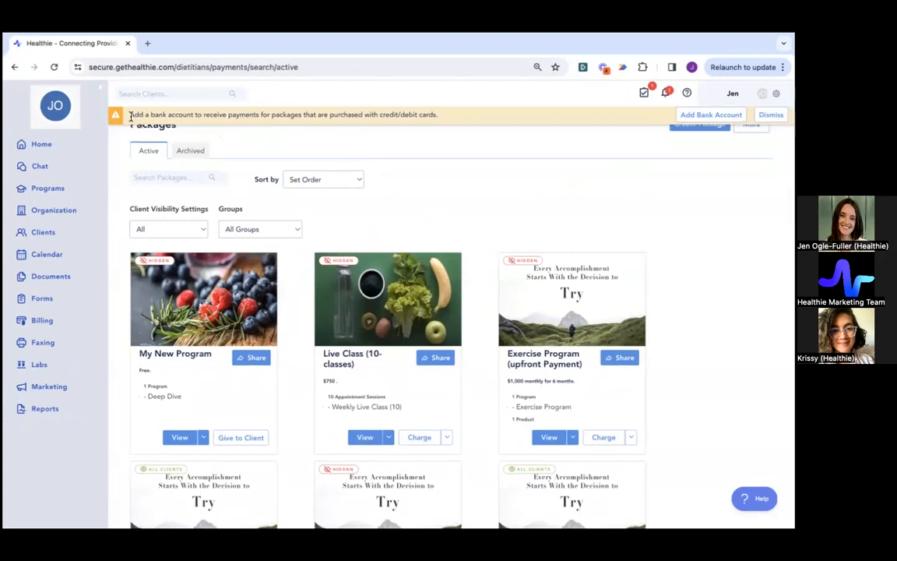
Step: Read the notice about adding a bank account for package payments and dismiss it
drag(130, 114, 509, 126)
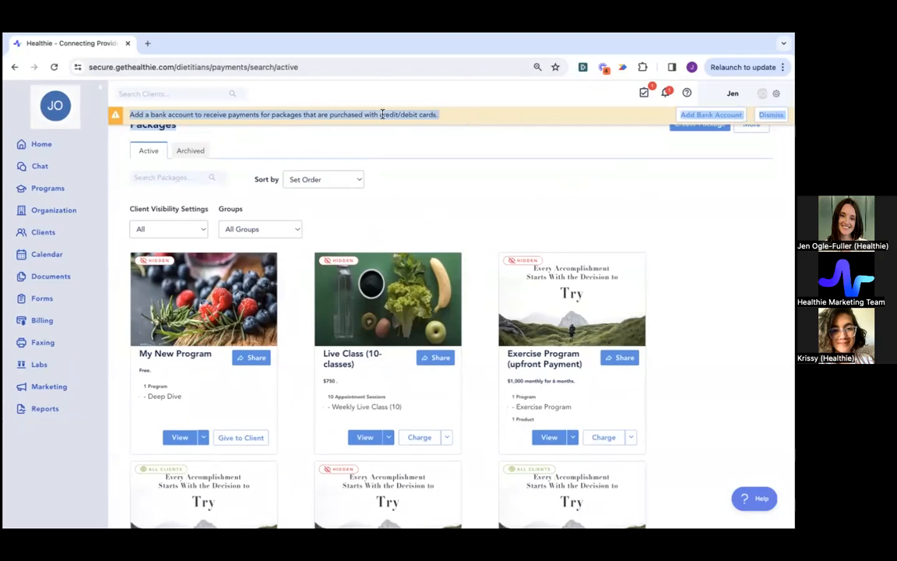
triple_click(346, 113)
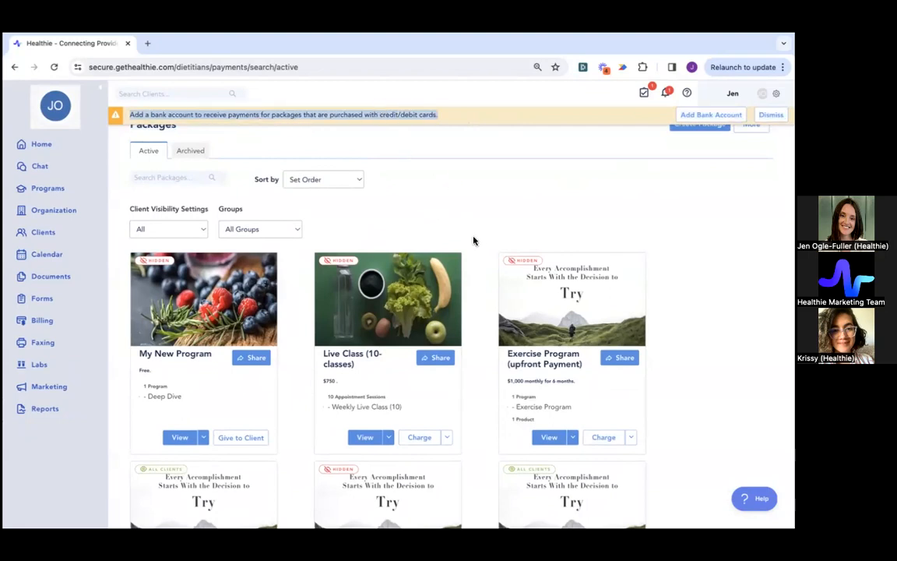
triple_click(367, 115)
click(638, 126)
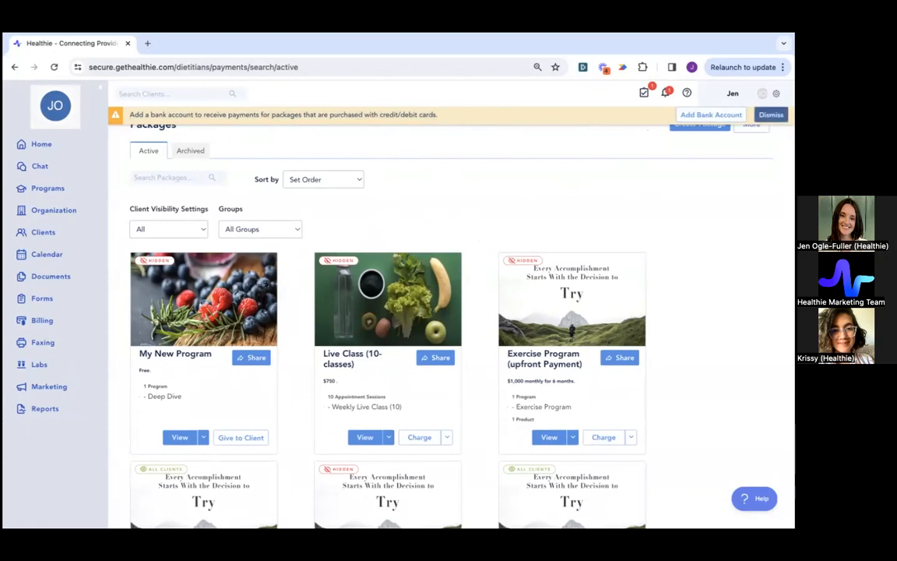
click(771, 114)
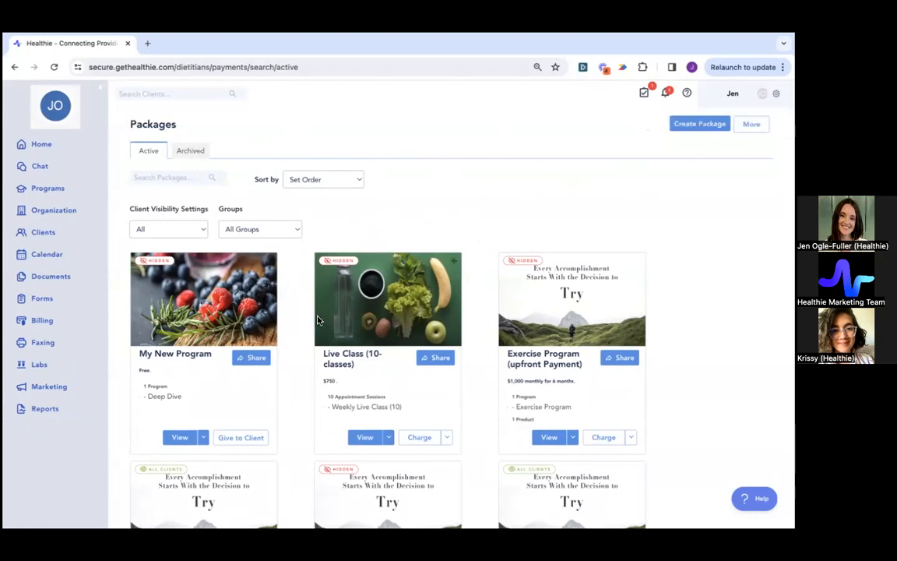
Step: Look over the actions available for the My New Program package and close the list without choosing one
scroll(234, 359, down, 1)
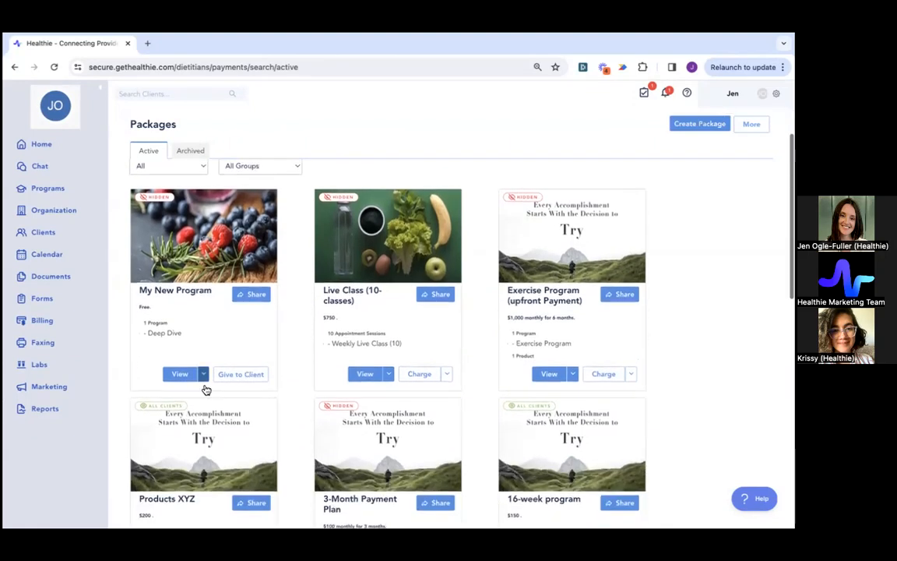
click(203, 375)
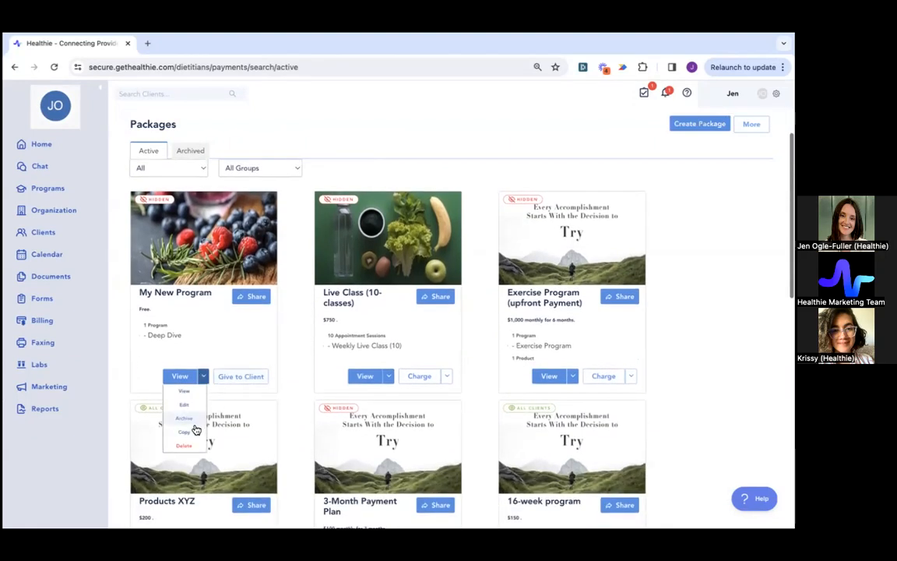
click(272, 343)
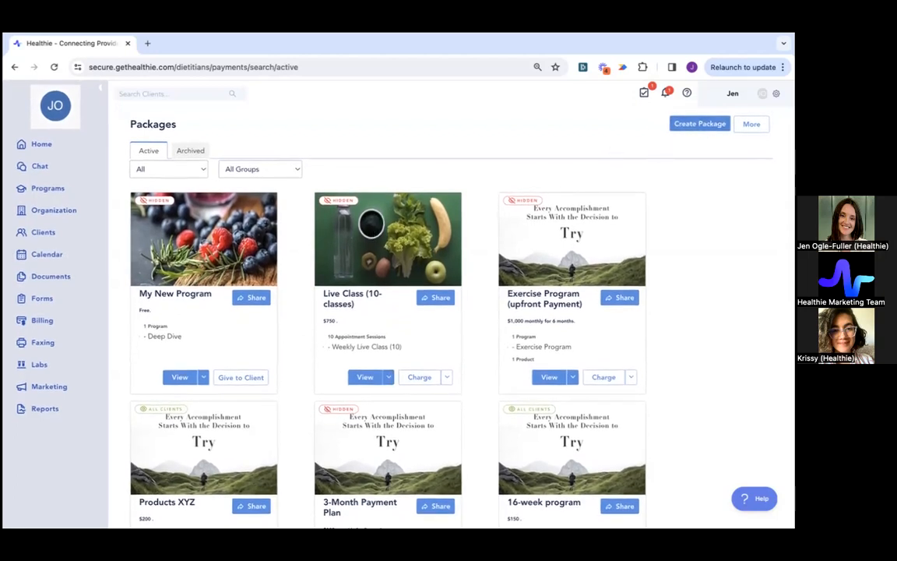
Step: Start a new client package with the berries cover image and title it May Webinar
click(685, 124)
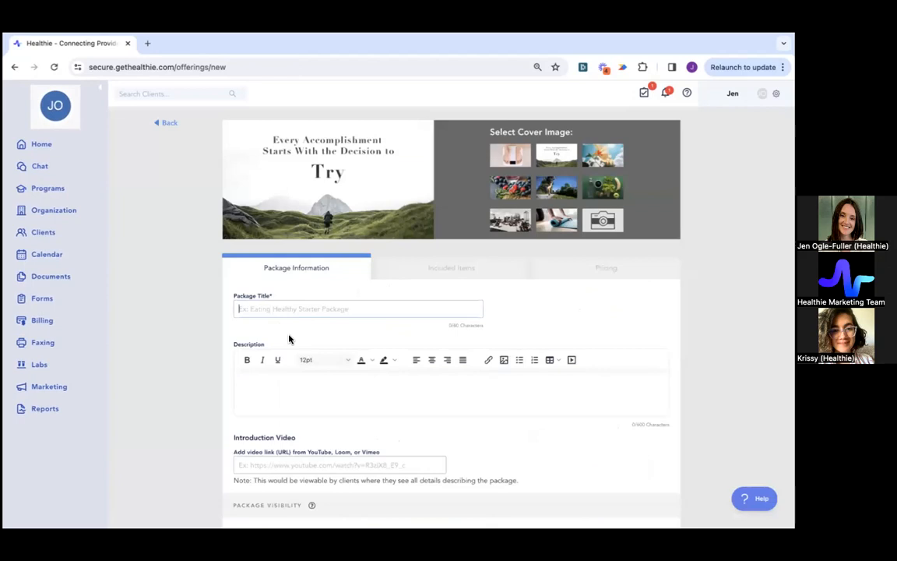
scroll(317, 366, down, 1)
scroll(314, 367, up, 1)
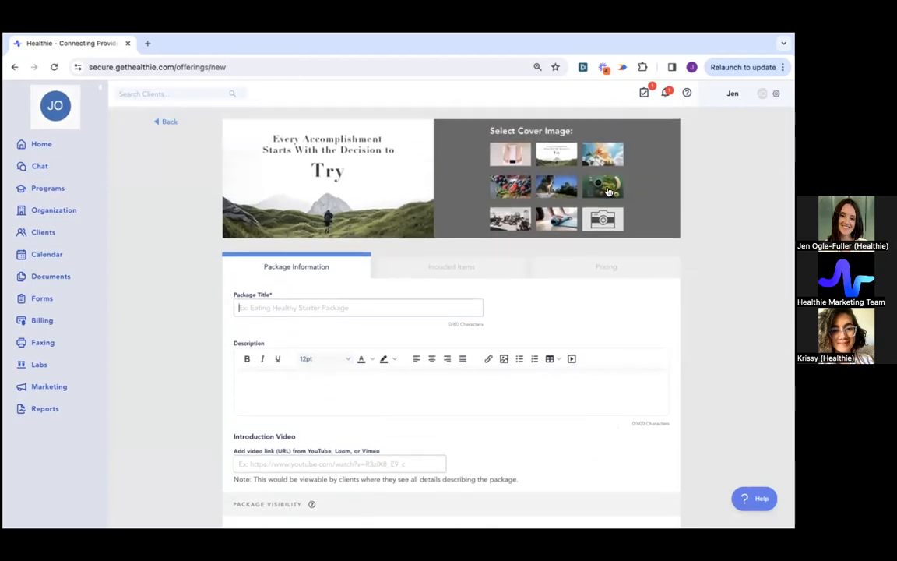
click(511, 182)
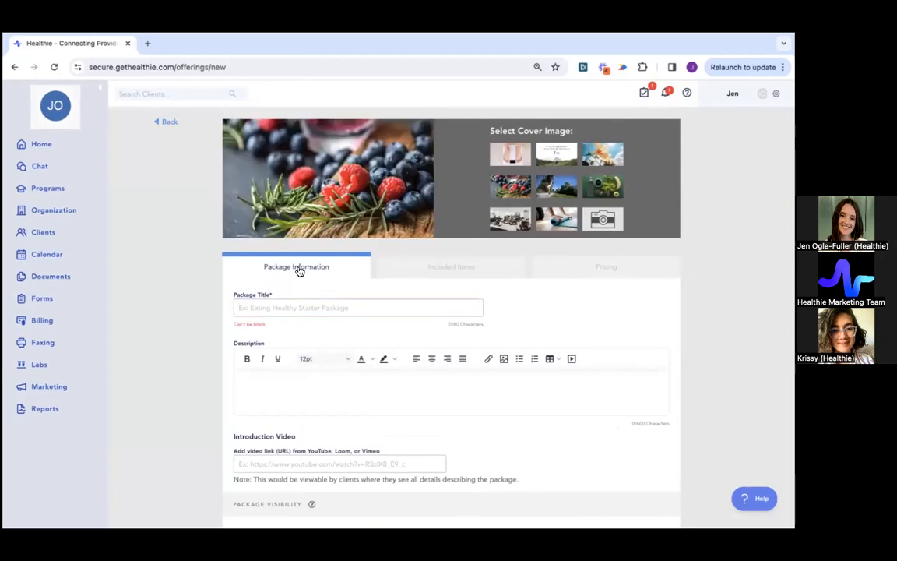
text(May Webinar)
Step: Fill in the package description with the placeholder lines a, b and c
click(260, 392)
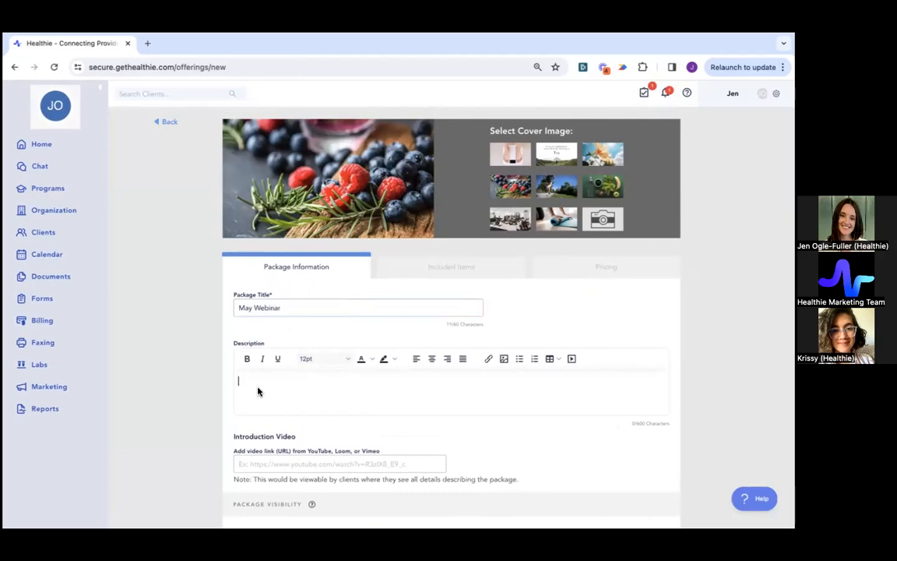
scroll(344, 372, down, 1)
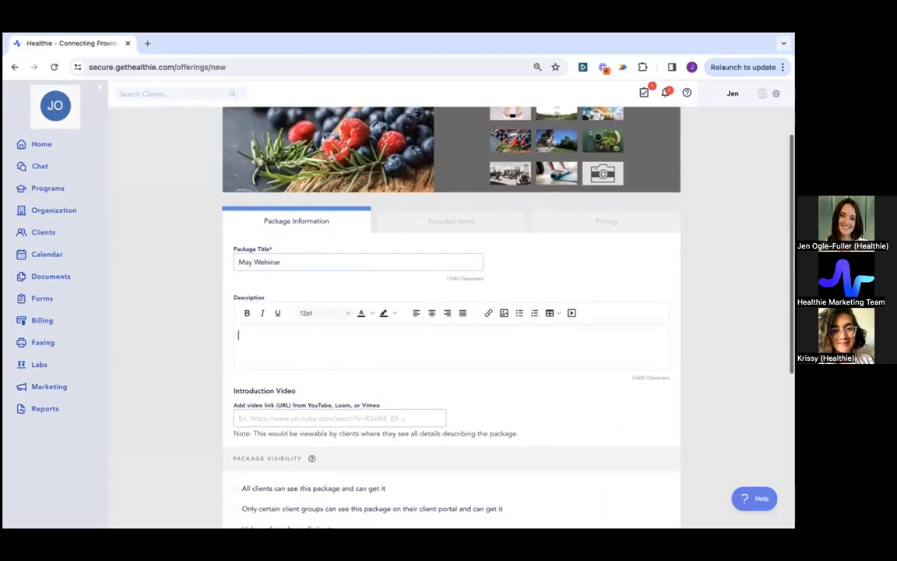
text(a)
key(Return)
text(b)
key(Return)
text(c)
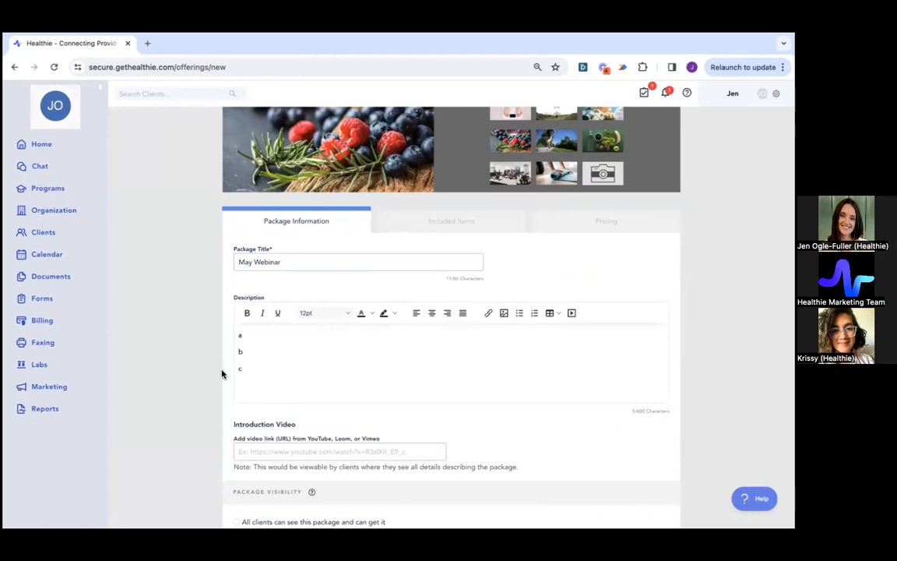
Step: Try hiding the package from all clients, and set its visibility so that all clients can see and get it
scroll(257, 382, down, 2)
scroll(232, 385, down, 3)
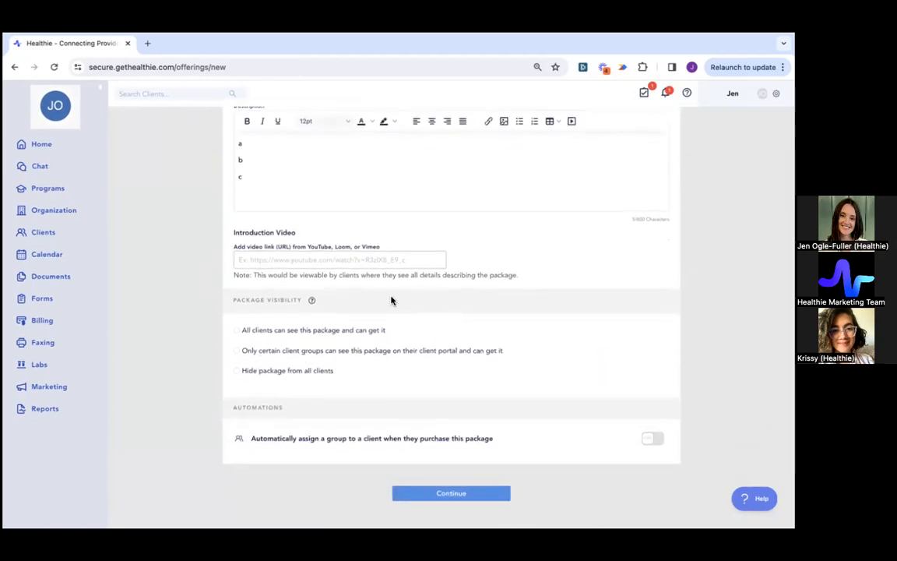
scroll(390, 301, down, 1)
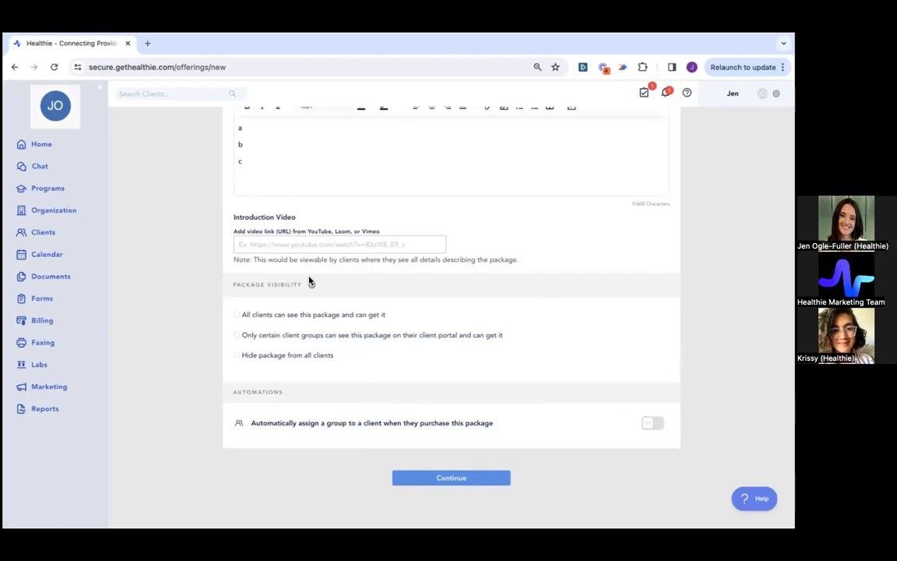
scroll(312, 290, down, 2)
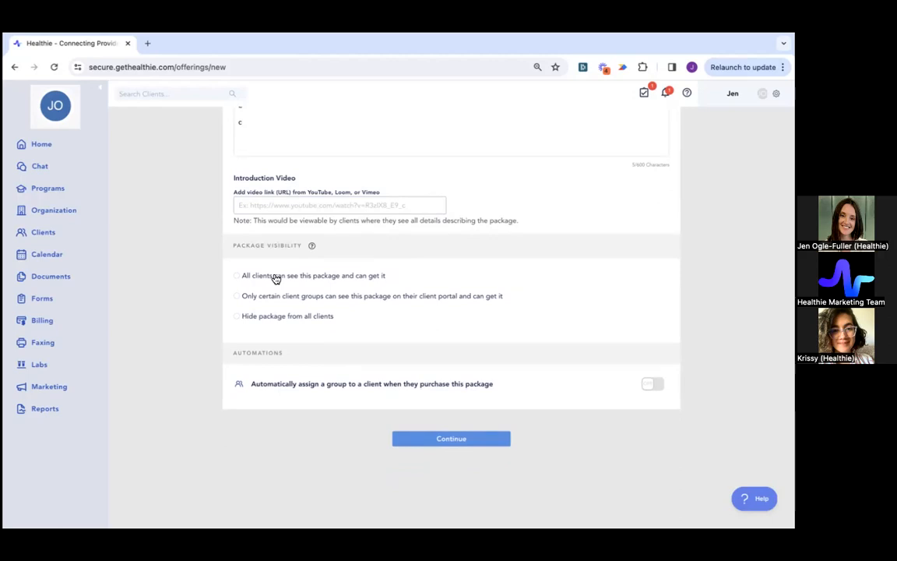
click(276, 278)
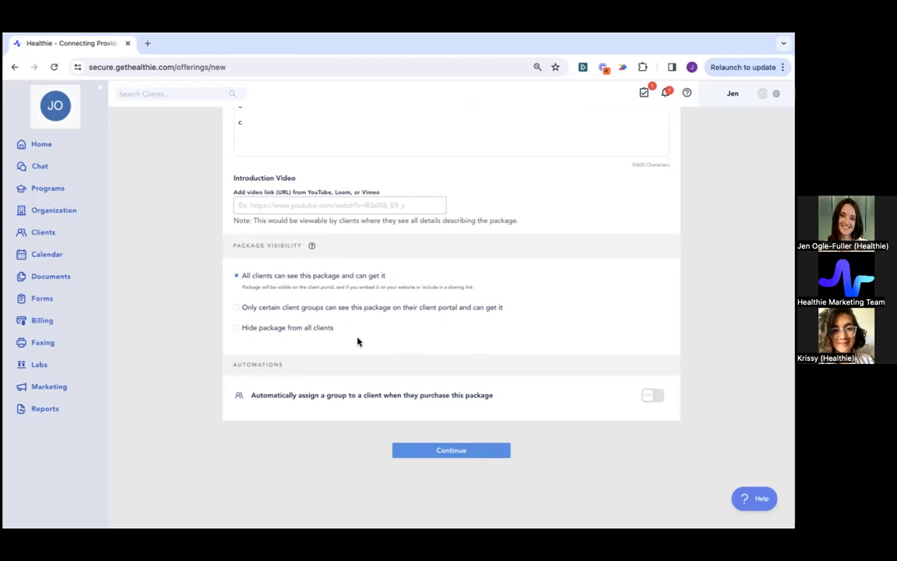
click(301, 330)
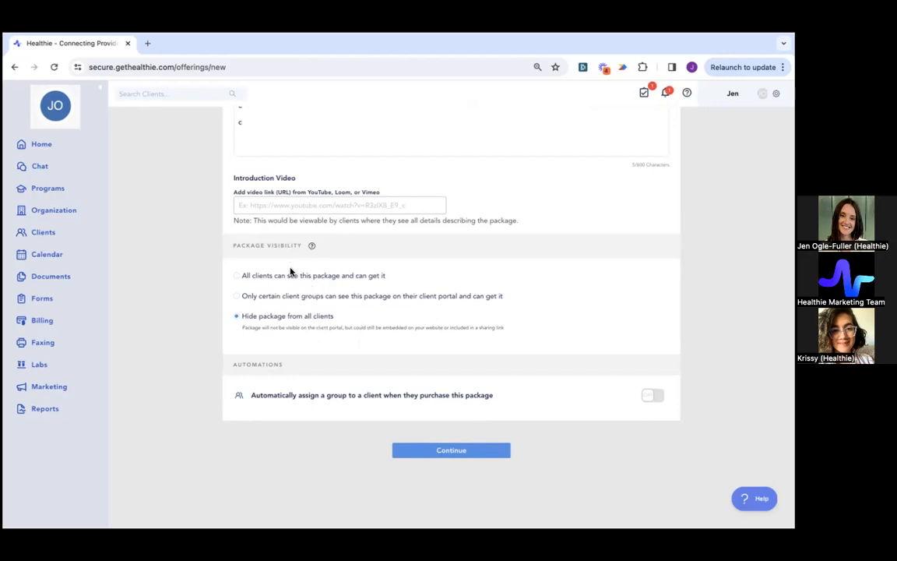
click(250, 275)
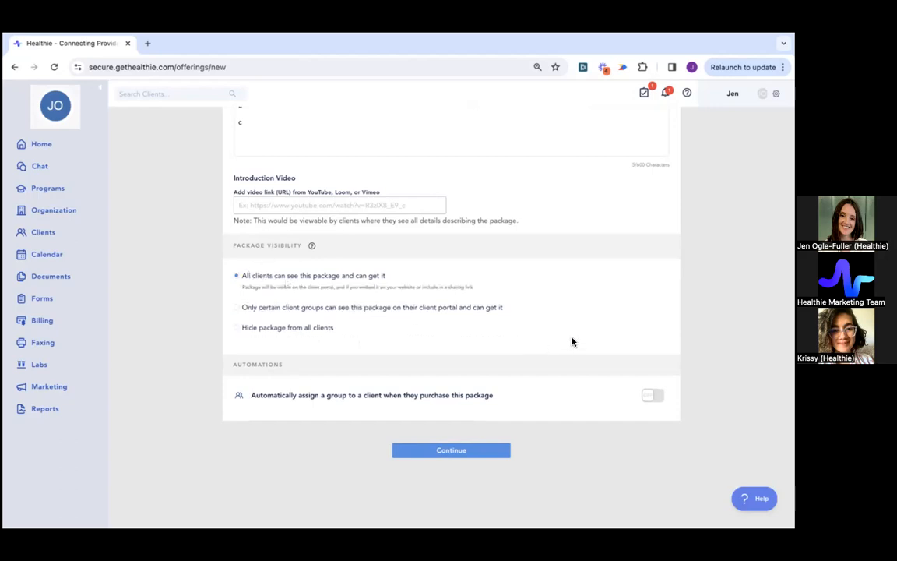
Step: Automatically assign the Leads group to clients who purchase the package, and continue to the included items
scroll(598, 370, down, 1)
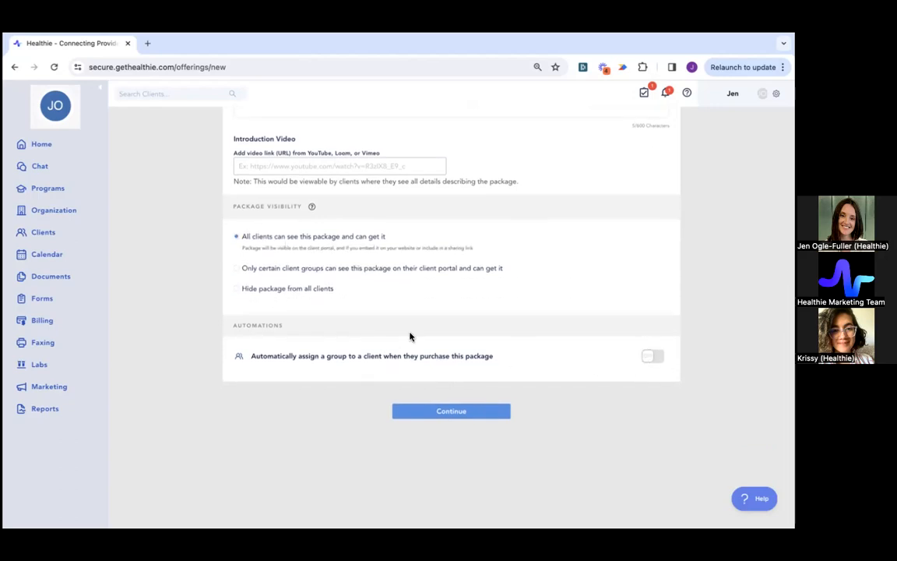
click(648, 356)
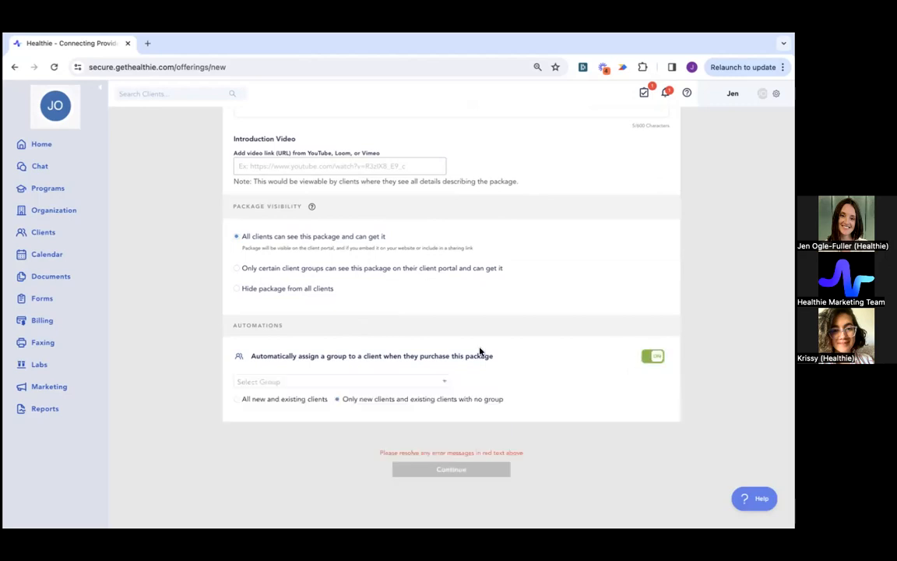
click(324, 381)
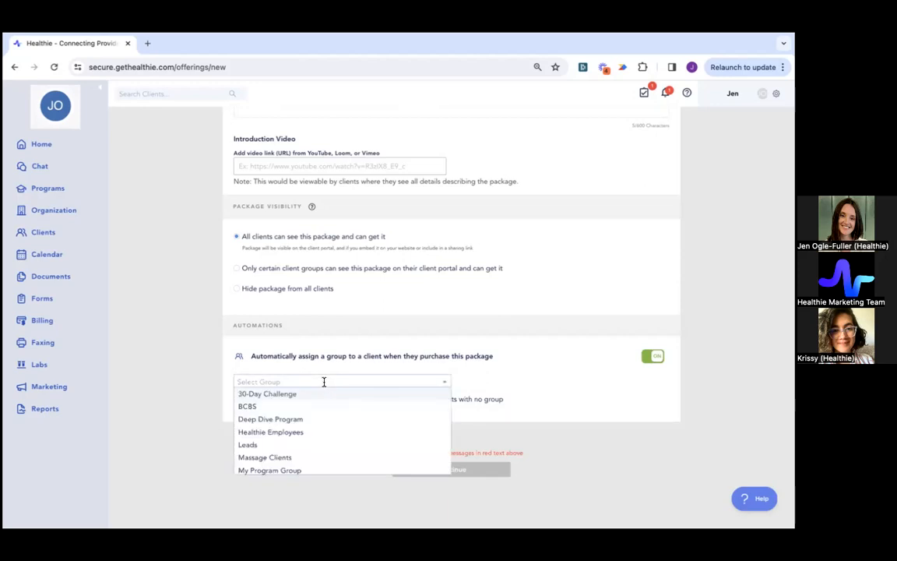
click(264, 446)
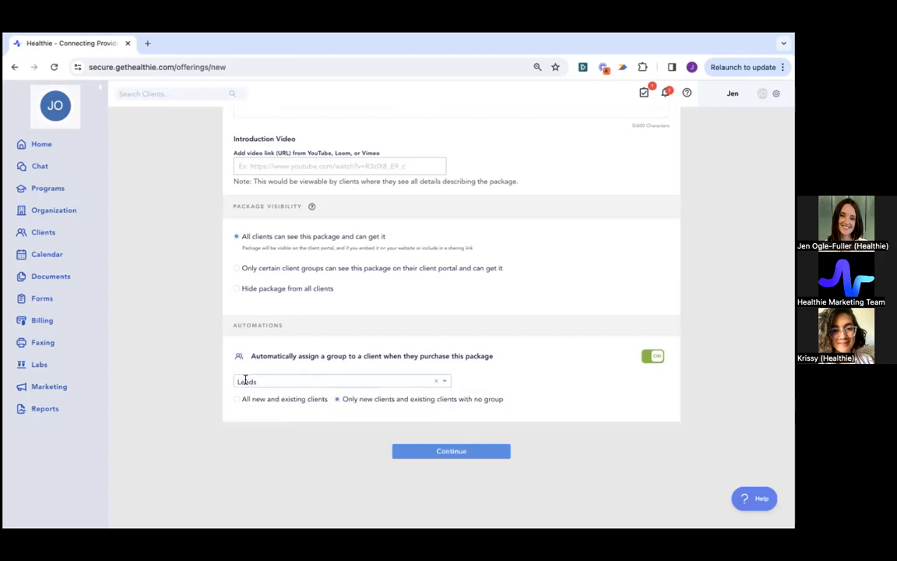
scroll(246, 380, down, 1)
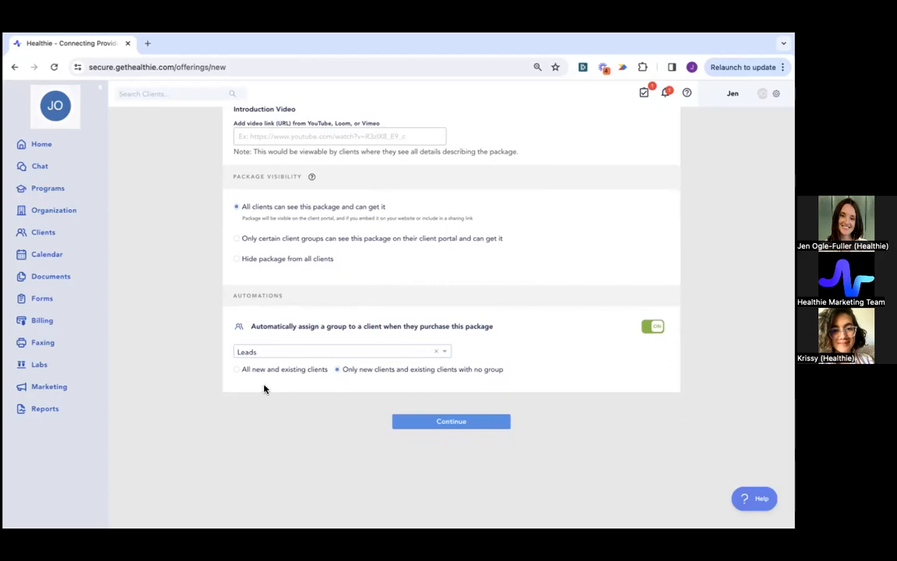
click(459, 422)
scroll(418, 340, up, 3)
scroll(419, 341, up, 1)
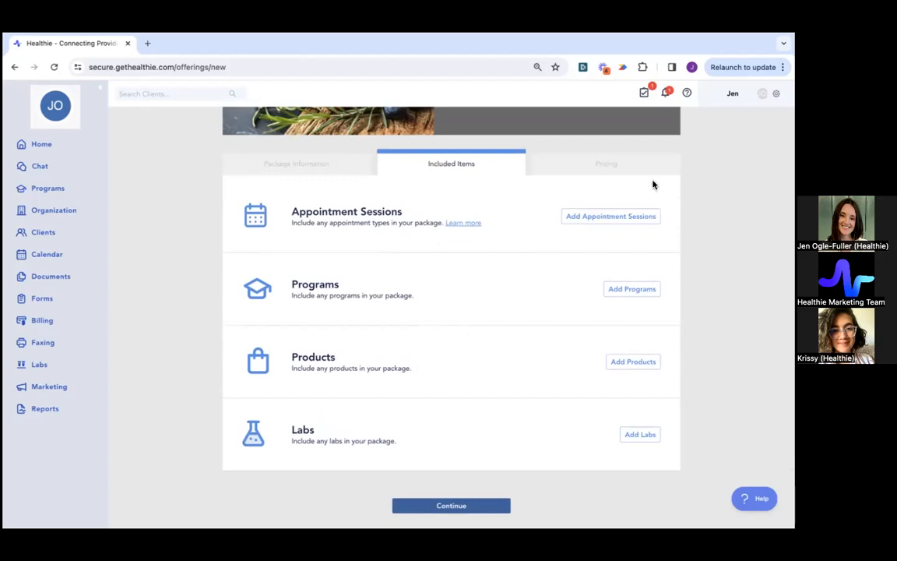
Step: Add appointment sessions to the package and include 1 May Webinar session
click(595, 221)
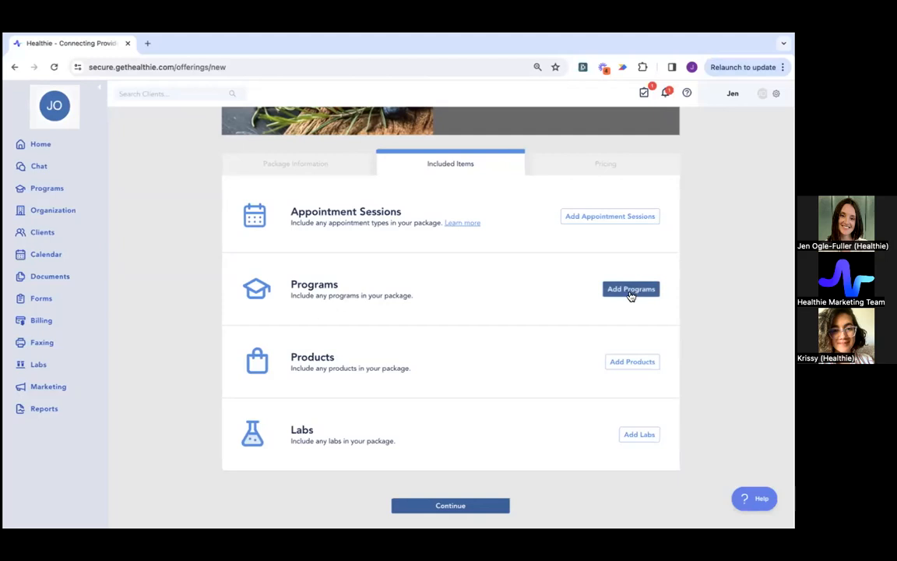
scroll(602, 224, down, 1)
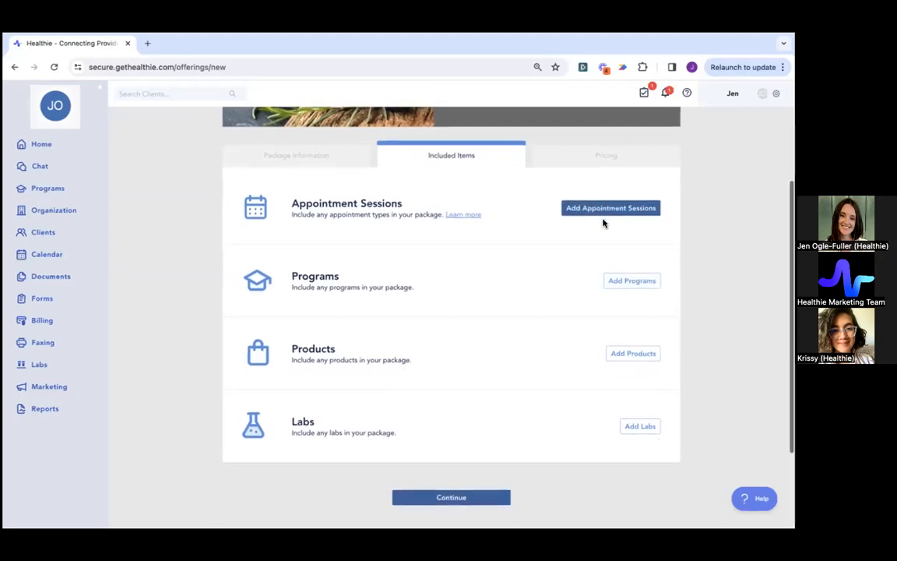
scroll(459, 256, up, 3)
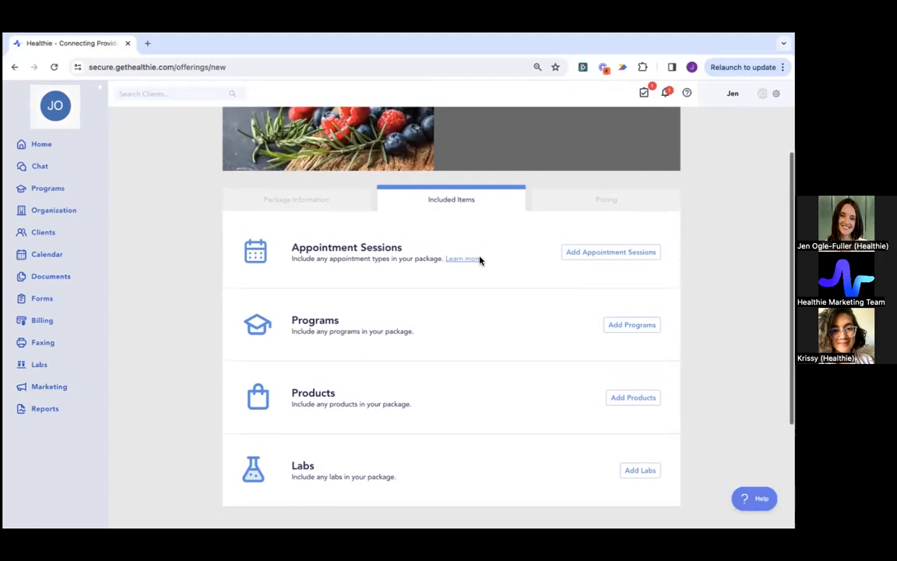
click(586, 254)
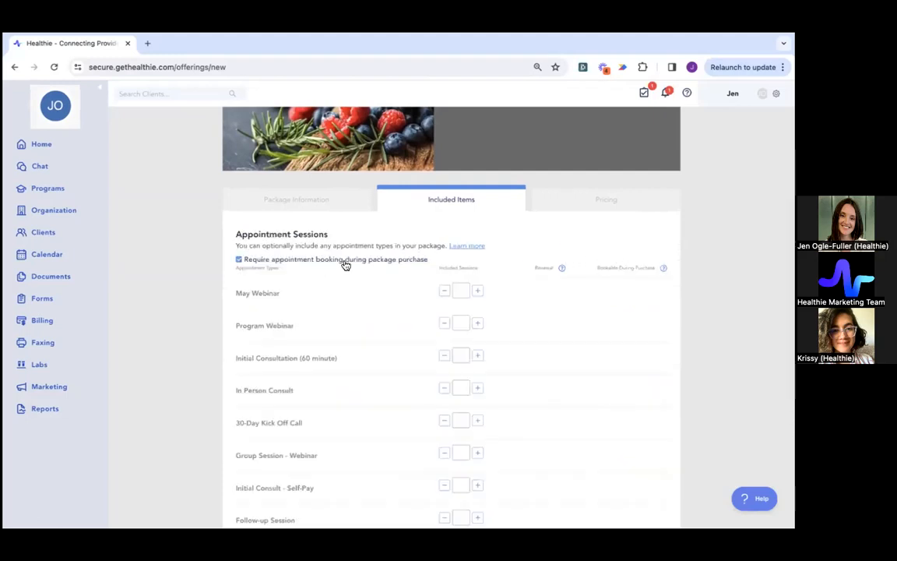
scroll(346, 266, down, 1)
click(477, 246)
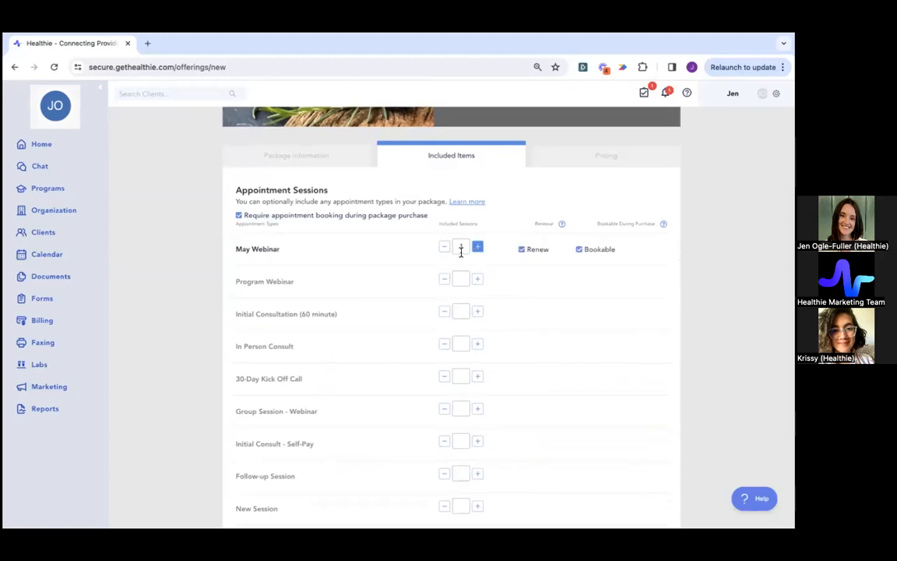
Step: Try turning off the required appointment booking during package purchase, and turn it back on
scroll(460, 254, up, 1)
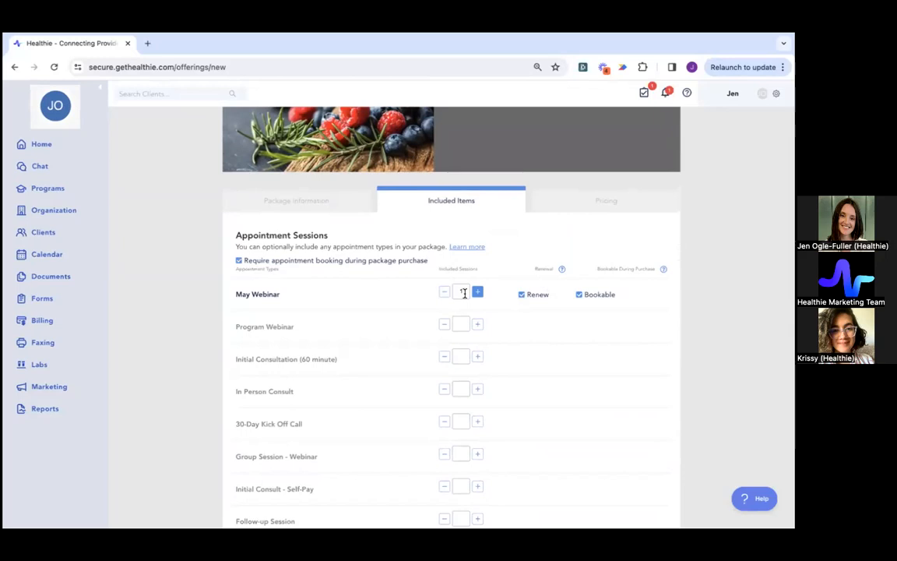
click(255, 262)
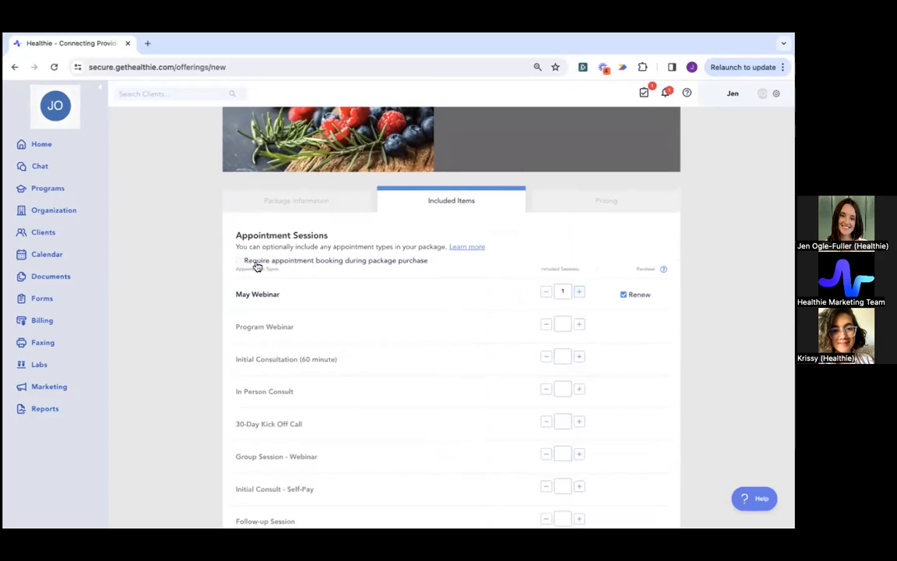
click(359, 266)
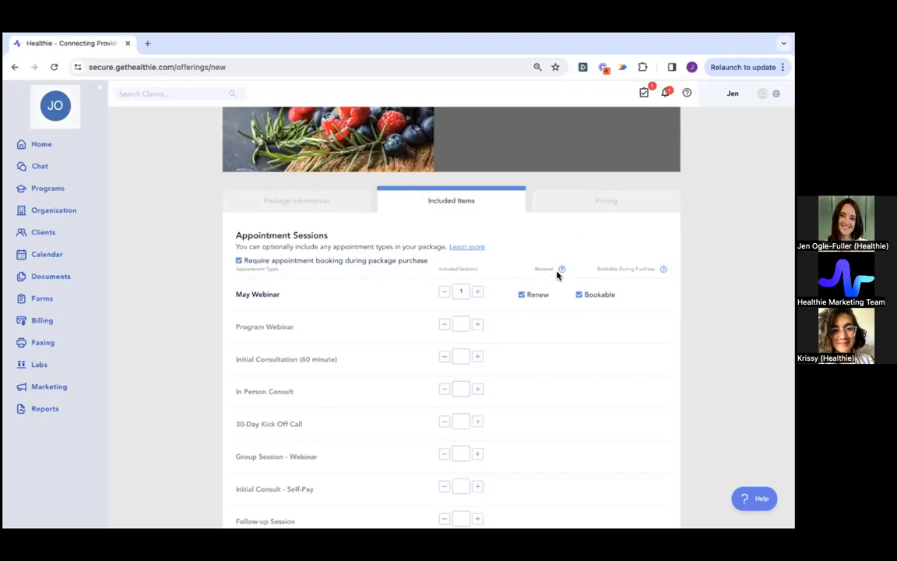
mouse_move(560, 273)
mouse_move(611, 208)
Step: Continue to the package's pricing, keep the One-Time billing frequency, and set the package price to $25
scroll(601, 231, down, 6)
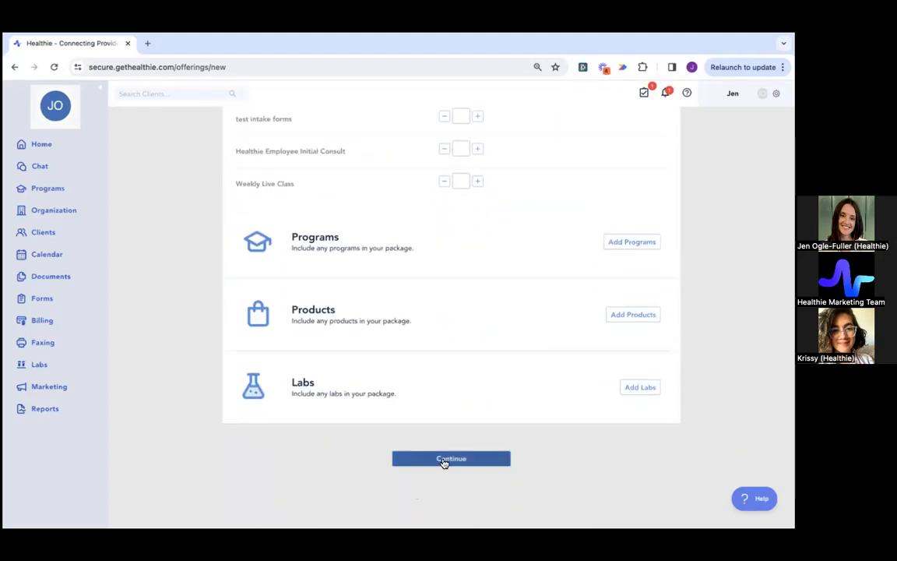
click(445, 461)
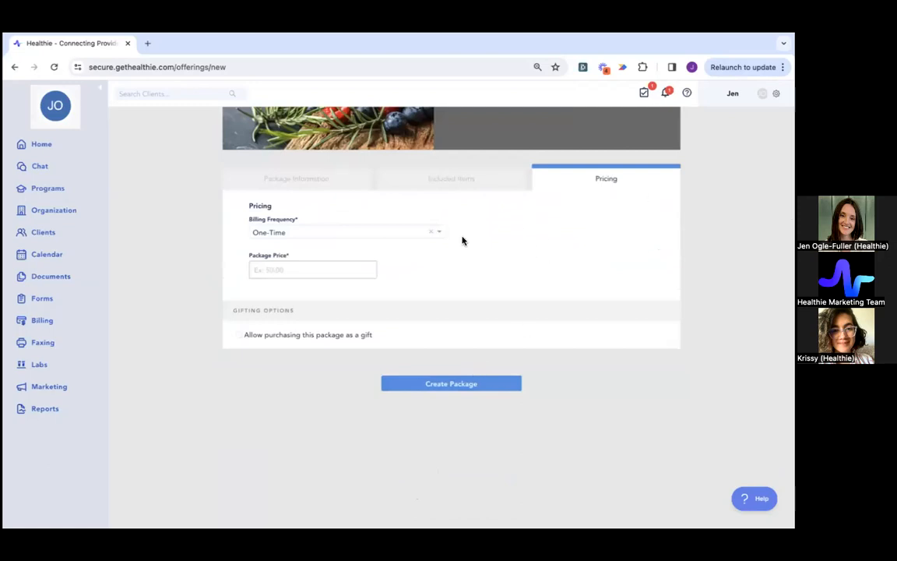
scroll(503, 247, up, 2)
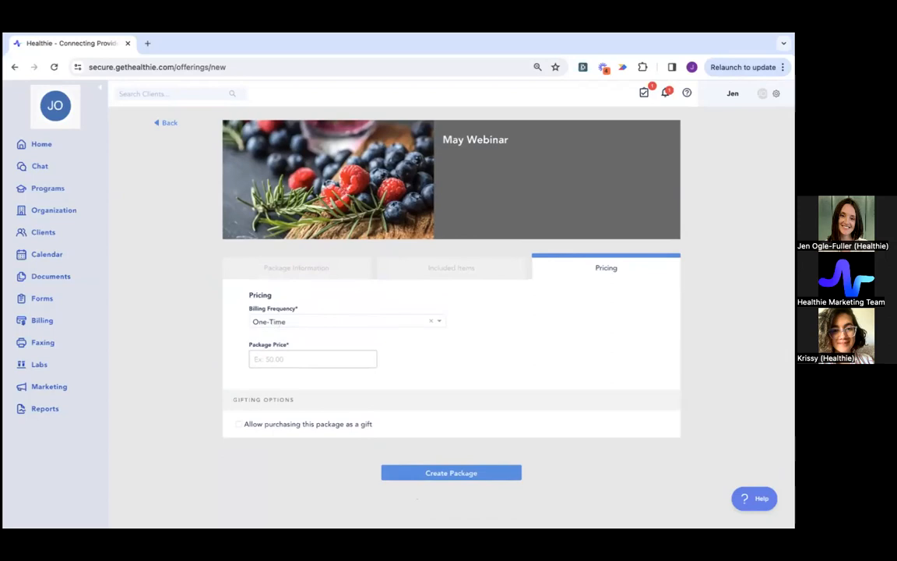
scroll(313, 313, down, 1)
click(299, 313)
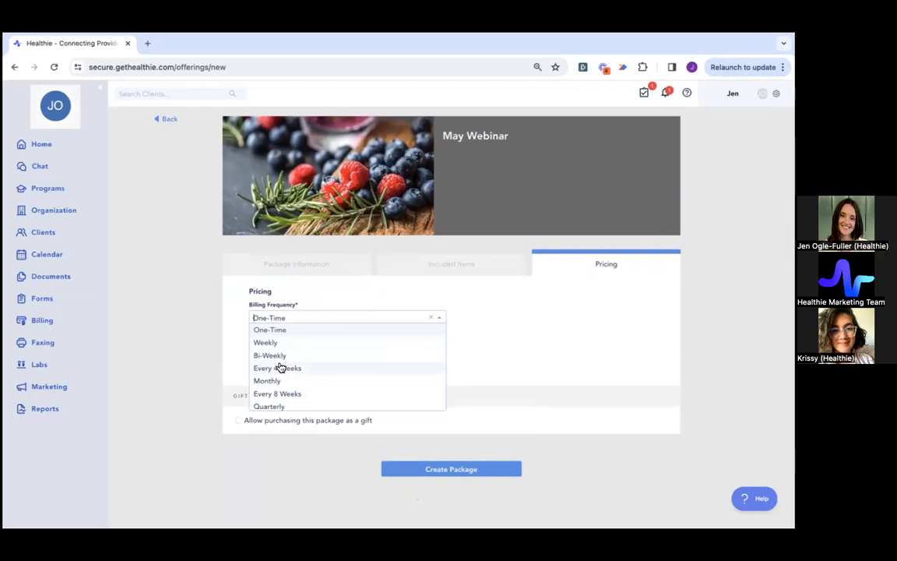
scroll(209, 328, down, 1)
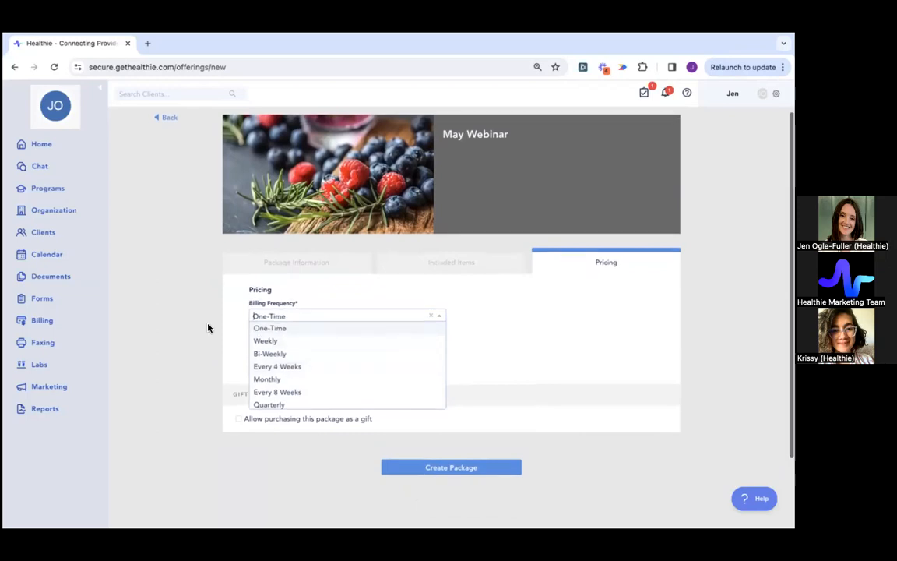
click(208, 328)
click(293, 354)
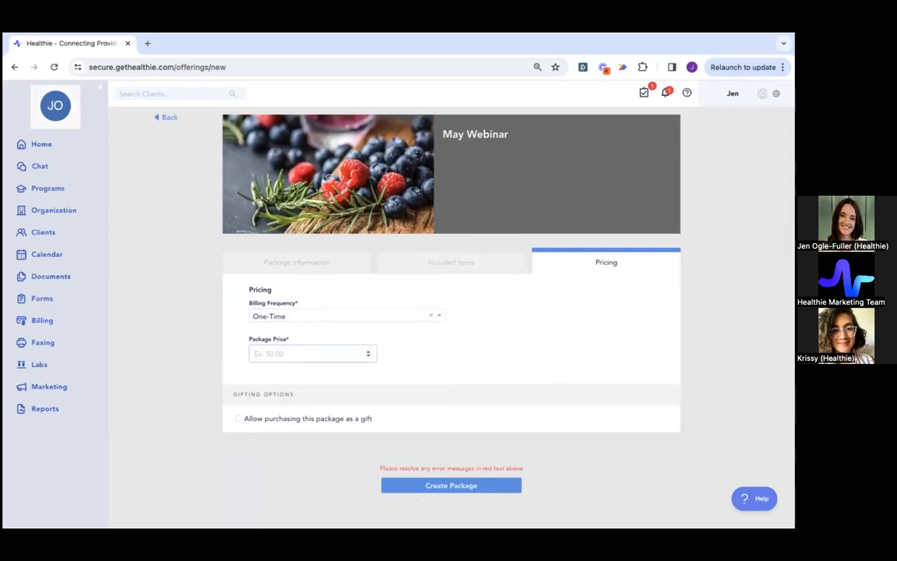
text(25)
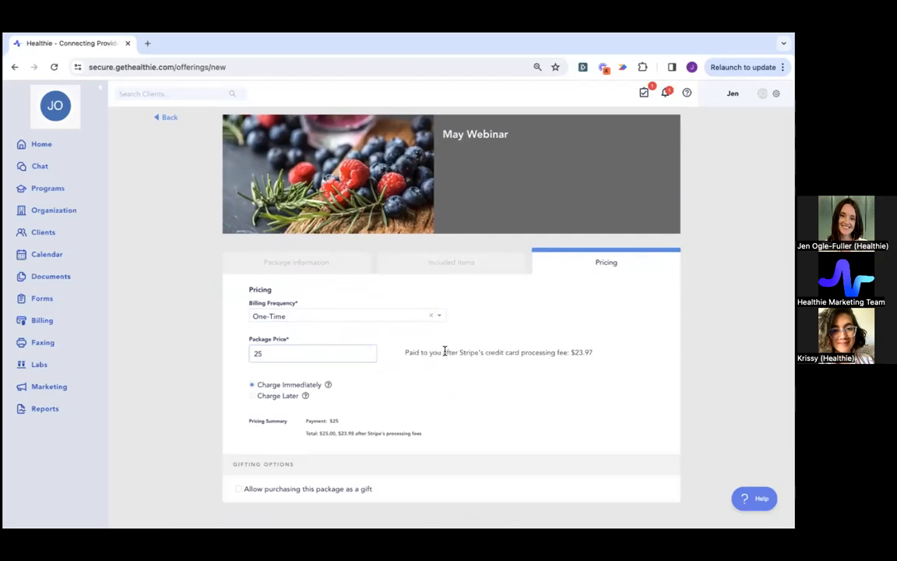
Step: Try the Charge Later option for the package payment, and set it back to Charge Immediately
scroll(278, 390, down, 1)
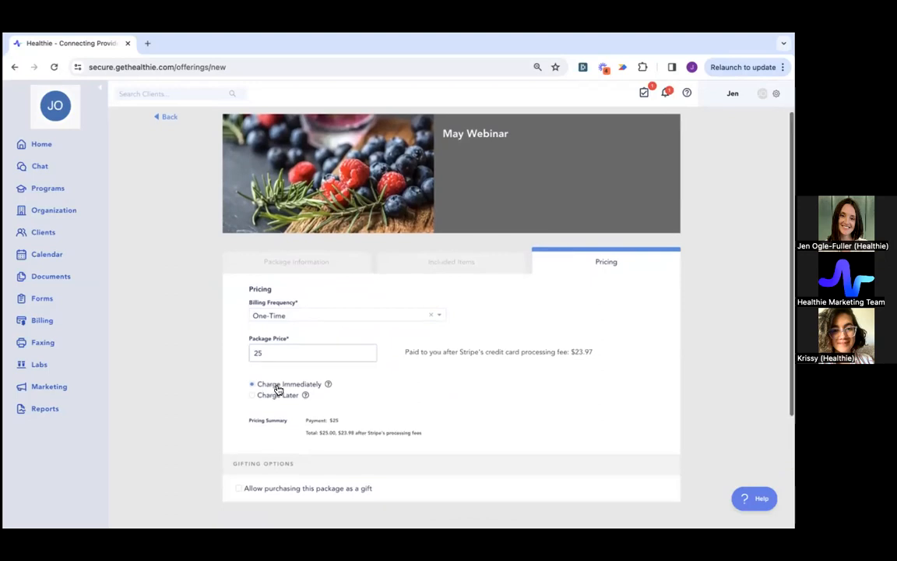
scroll(278, 390, down, 1)
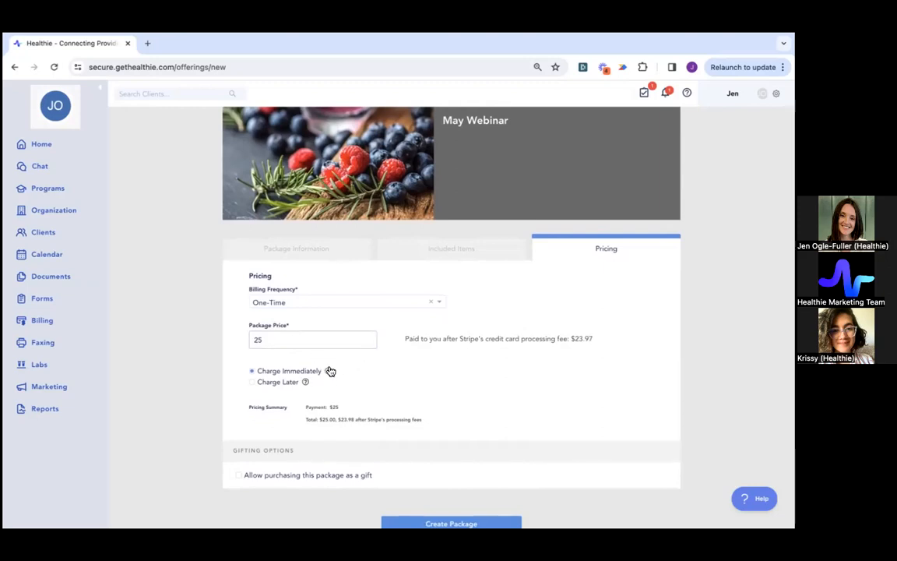
click(251, 383)
click(315, 373)
scroll(453, 399, down, 2)
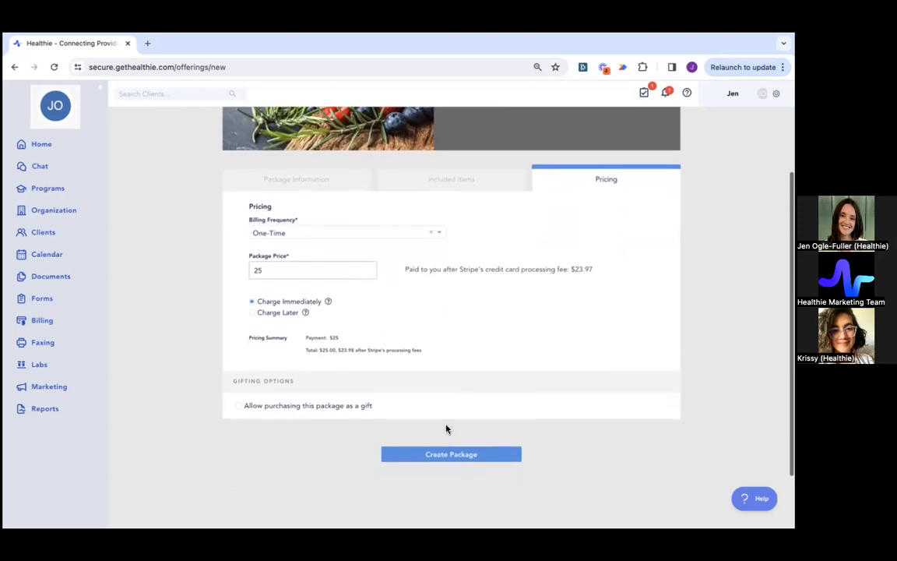
Step: Create the May Webinar package and search the active packages for "May"
click(440, 458)
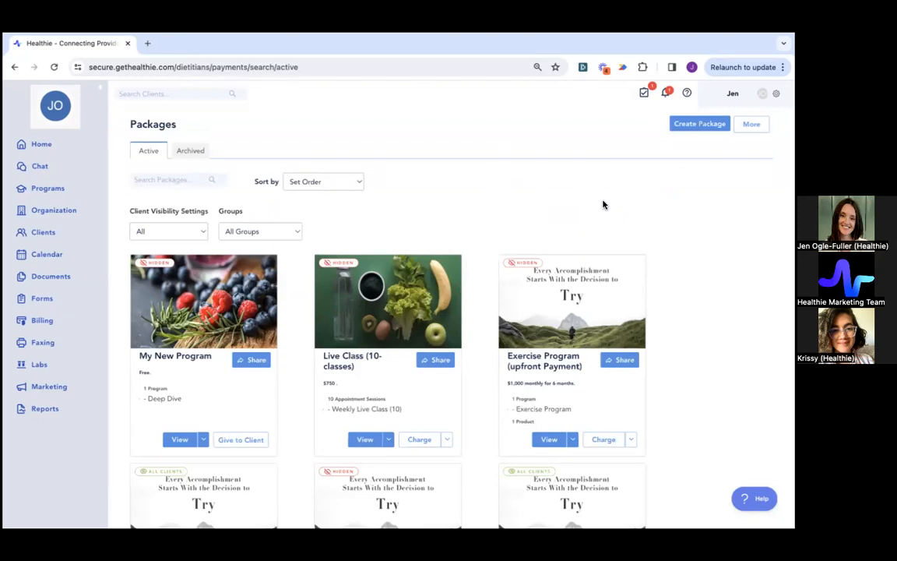
click(177, 180)
text(May)
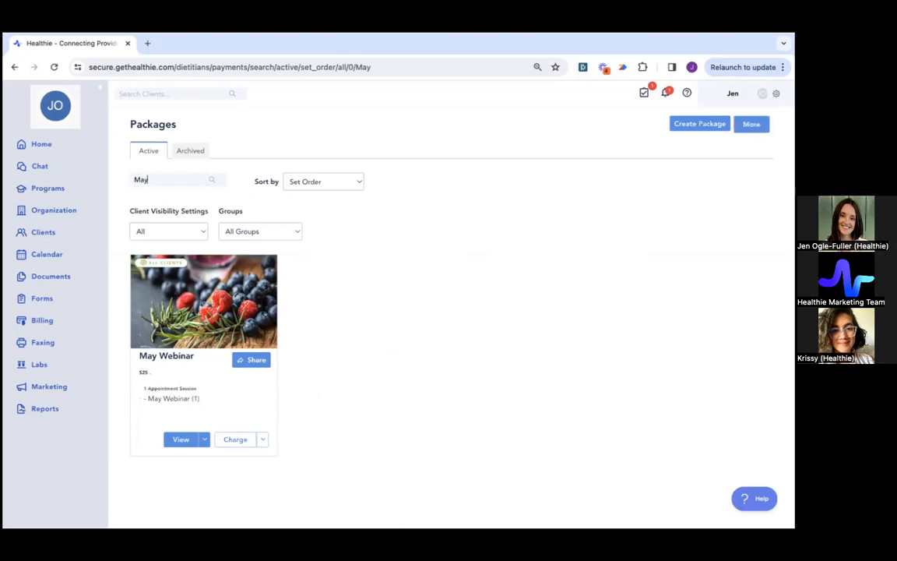
Step: Go to promo code management for packages and start a new promo code named FIRSTTENPEOPLE
click(752, 125)
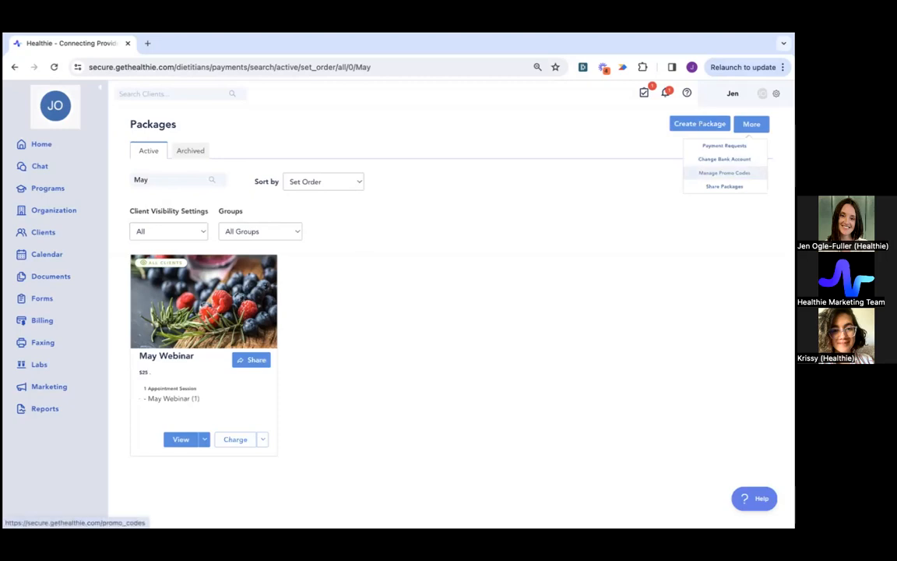
click(725, 173)
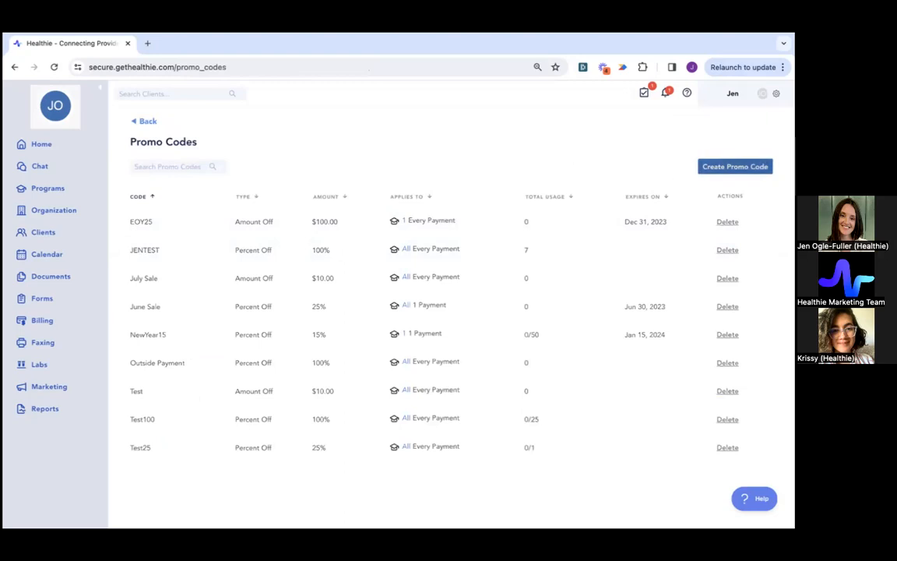
click(735, 166)
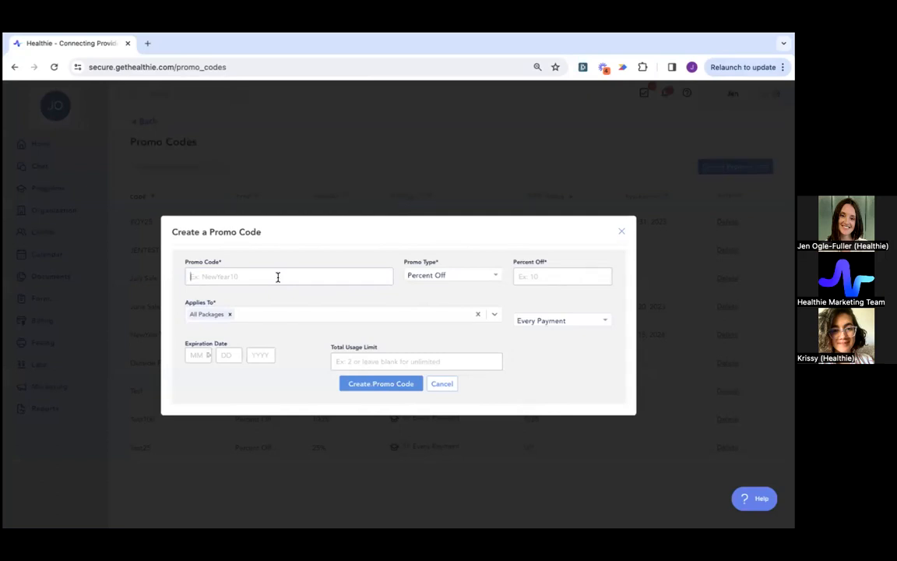
text(FIRSTTENPEOPLE)
double_click(252, 276)
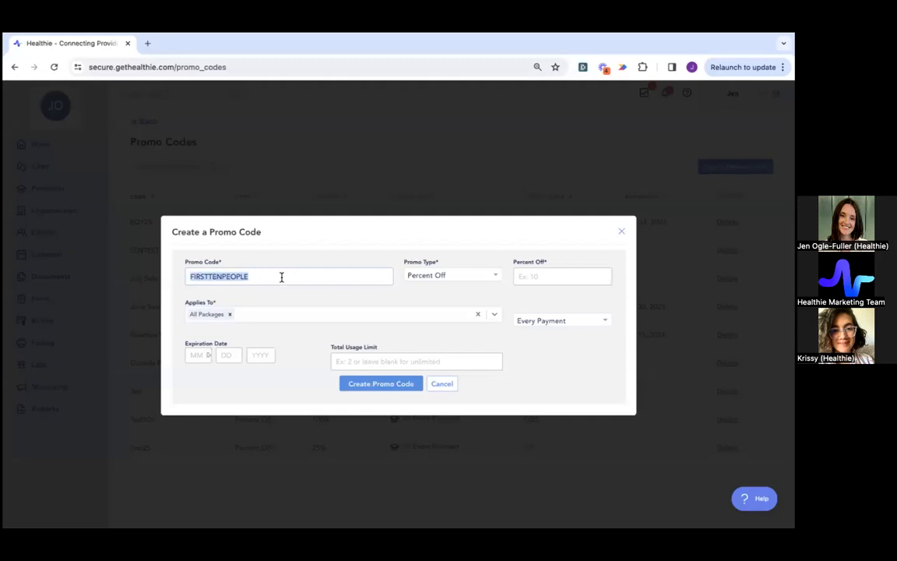
click(250, 277)
double_click(231, 277)
Step: Set the promo type to Amount Off with $10 off
click(435, 274)
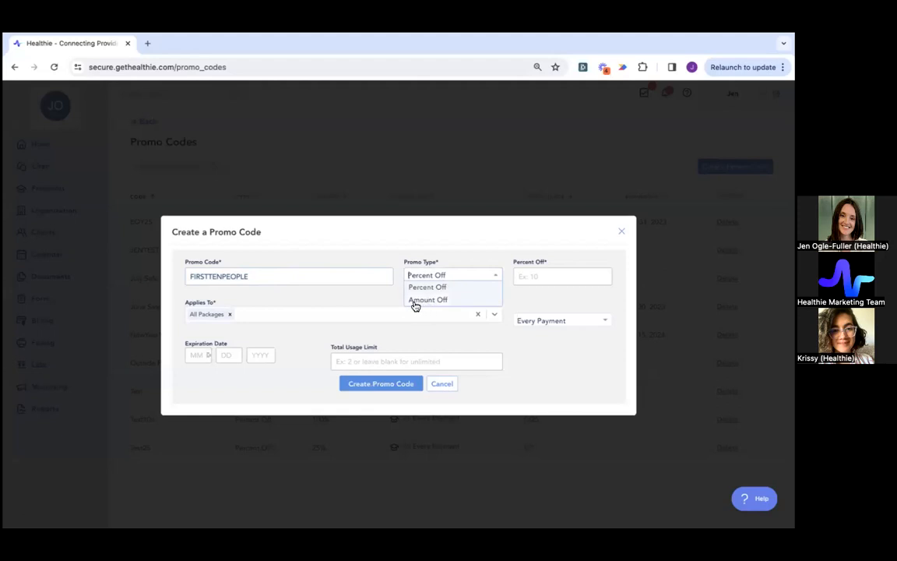
click(425, 302)
click(562, 276)
text(10)
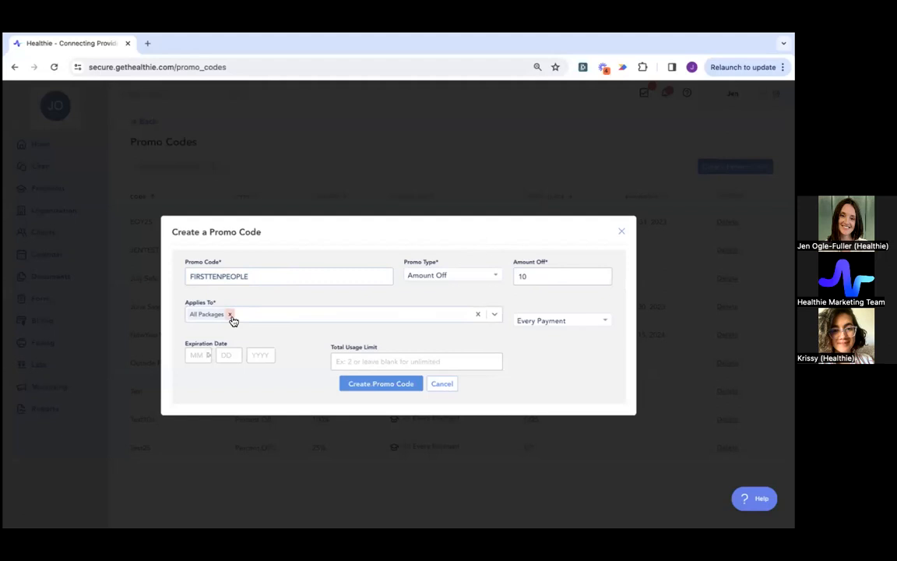
Step: Apply the promo code to the May Webinar package instead of all packages
click(494, 316)
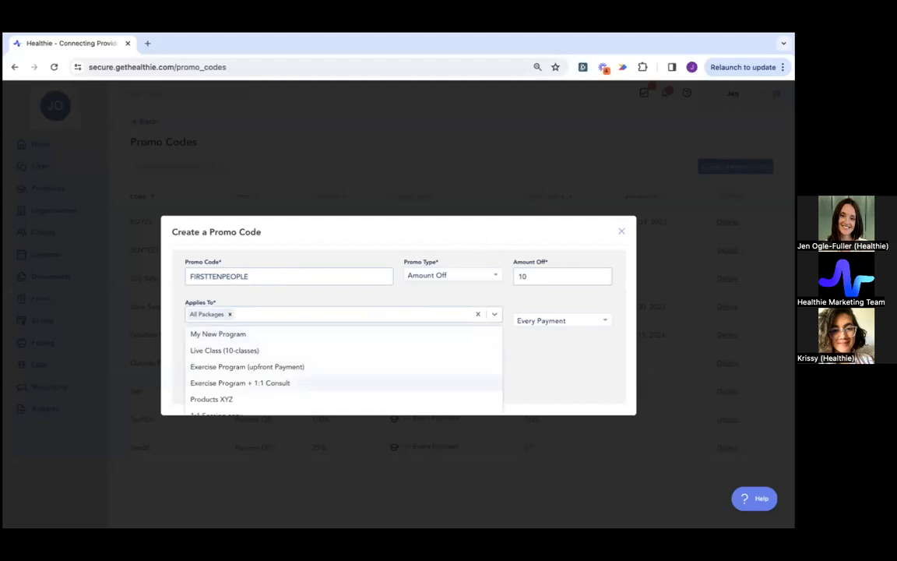
scroll(261, 345, down, 5)
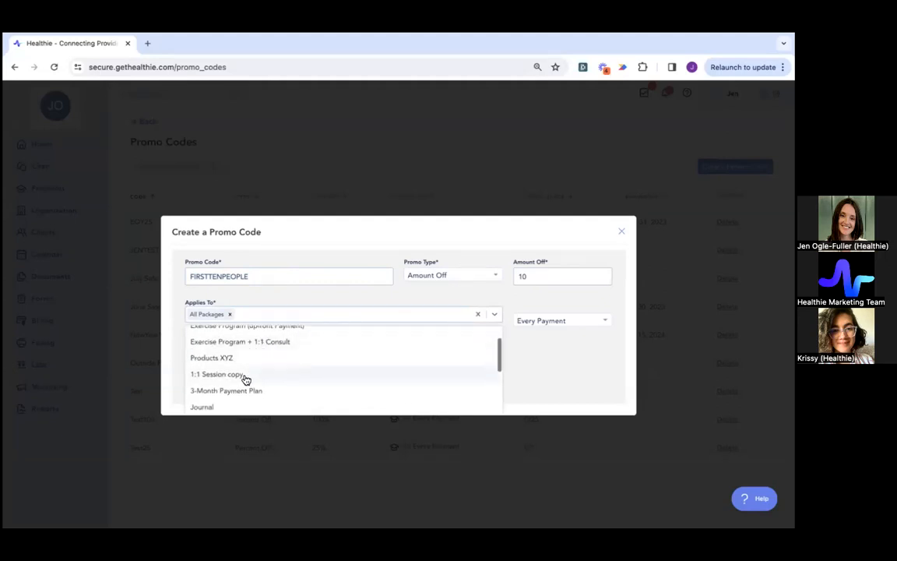
scroll(246, 379, down, 3)
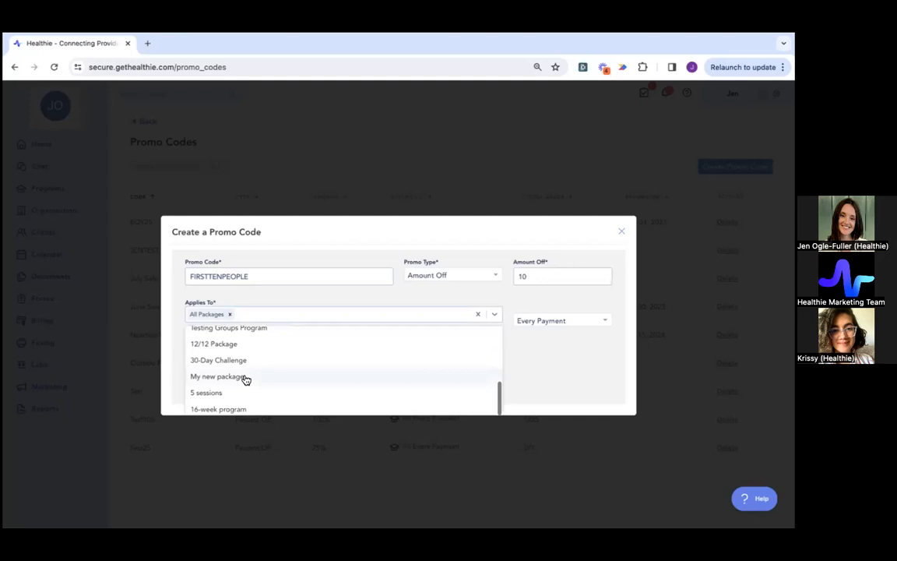
click(253, 318)
click(254, 316)
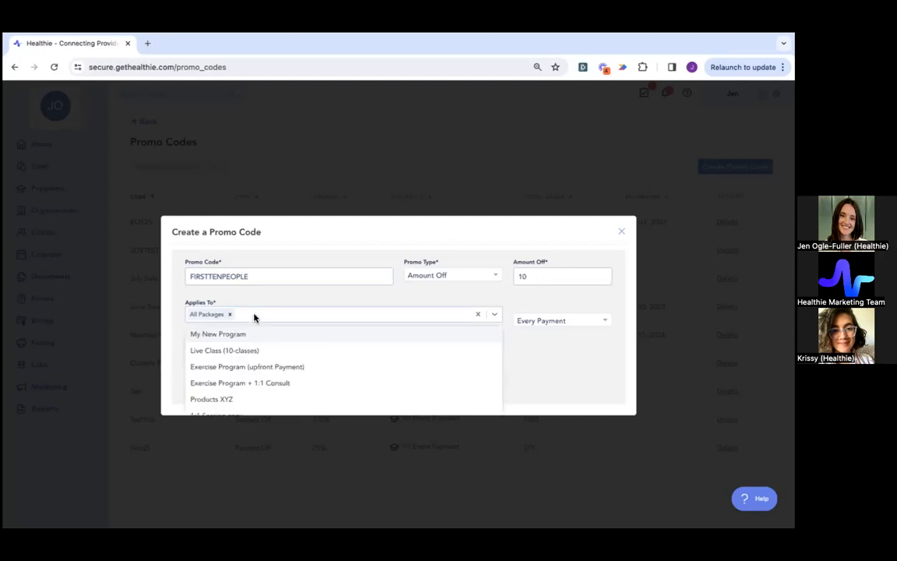
scroll(247, 343, down, 10)
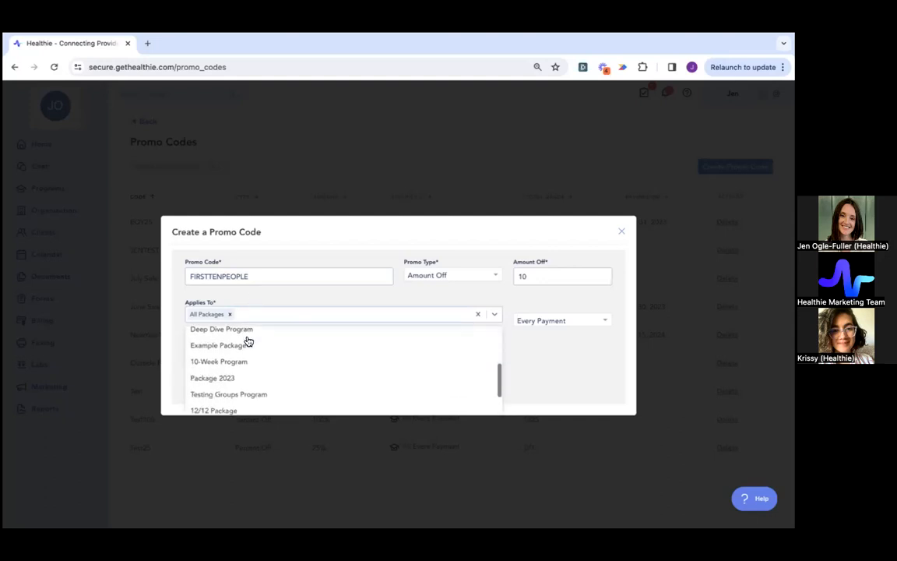
scroll(246, 349, down, 5)
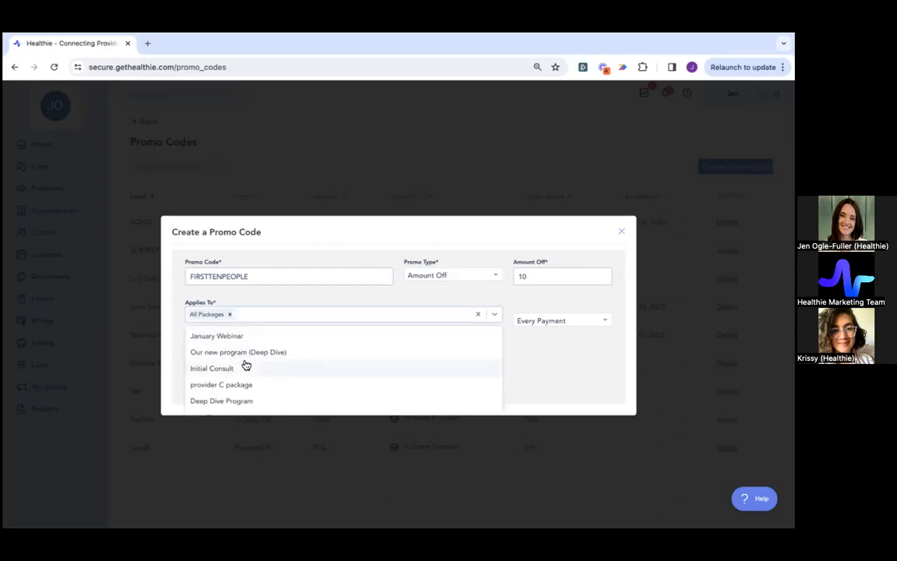
scroll(521, 361, down, 2)
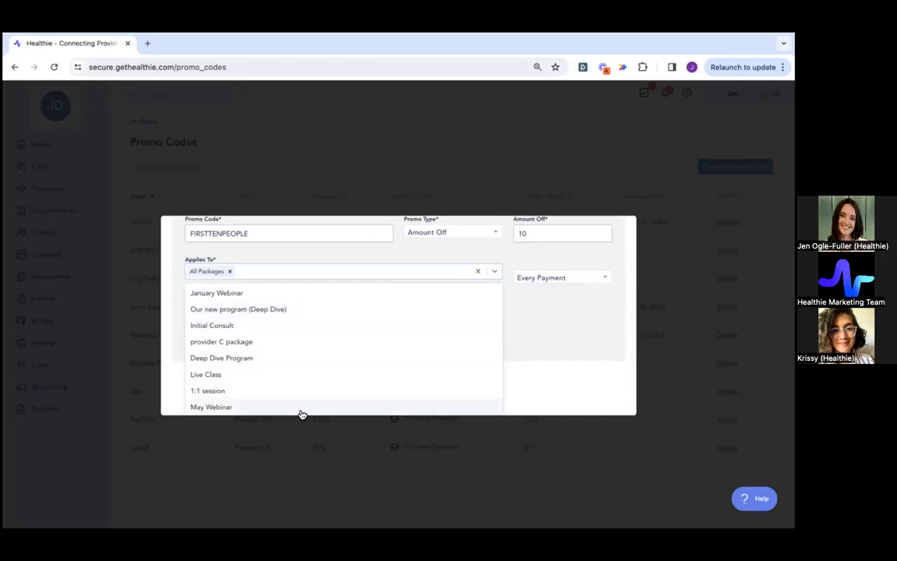
click(271, 408)
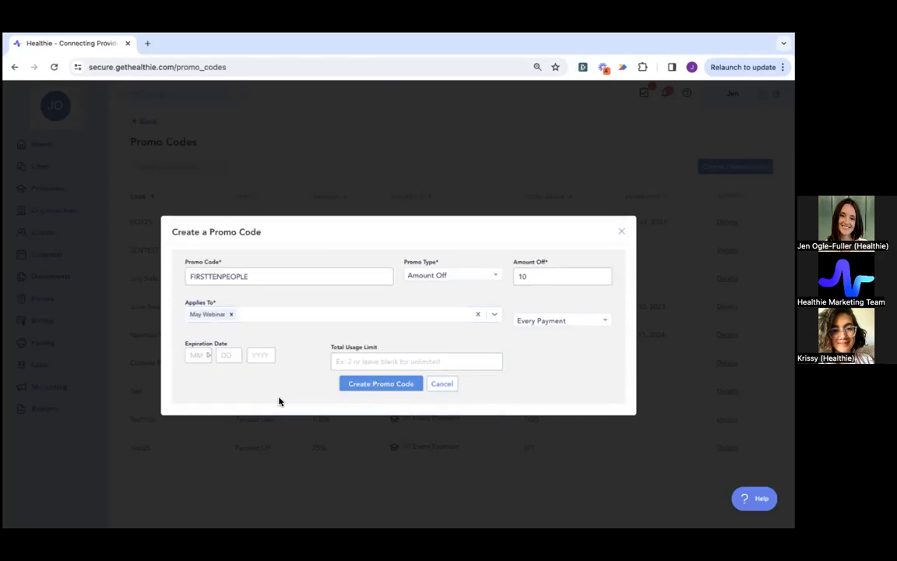
Step: Look through the options for how many payments the promo code covers, keeping Every Payment
click(536, 320)
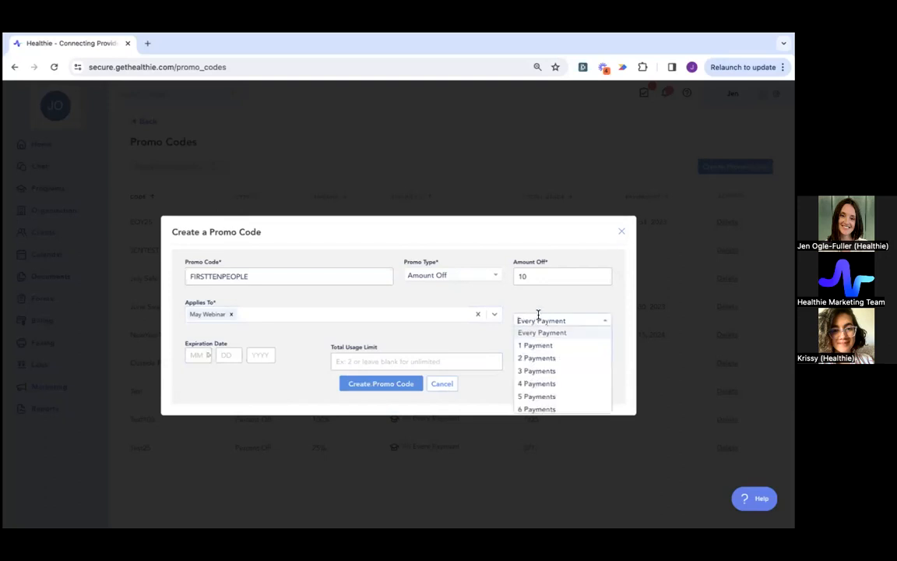
click(557, 321)
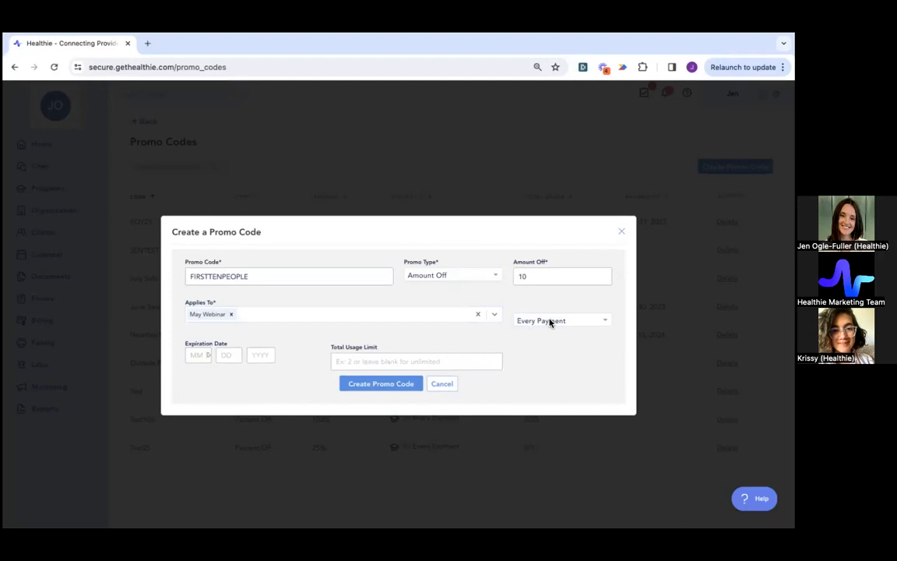
click(550, 321)
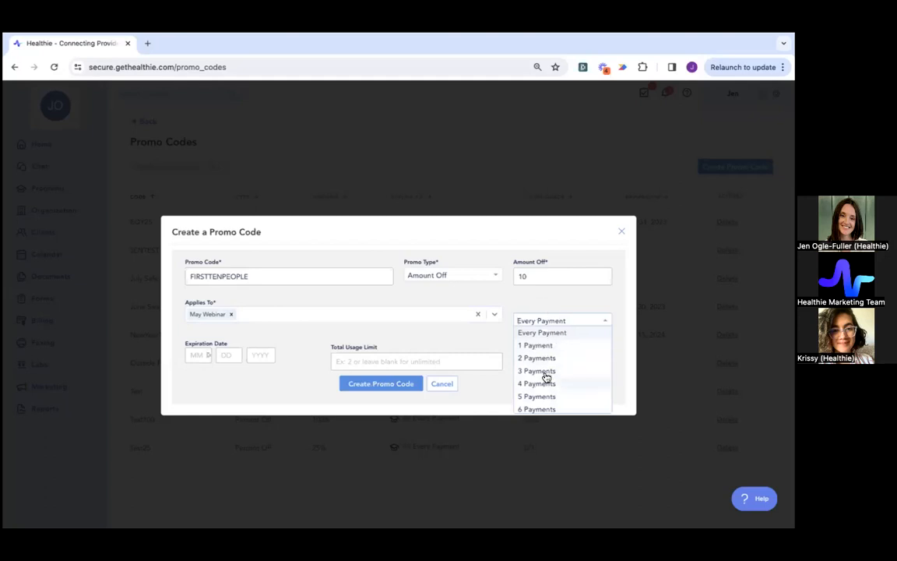
click(533, 303)
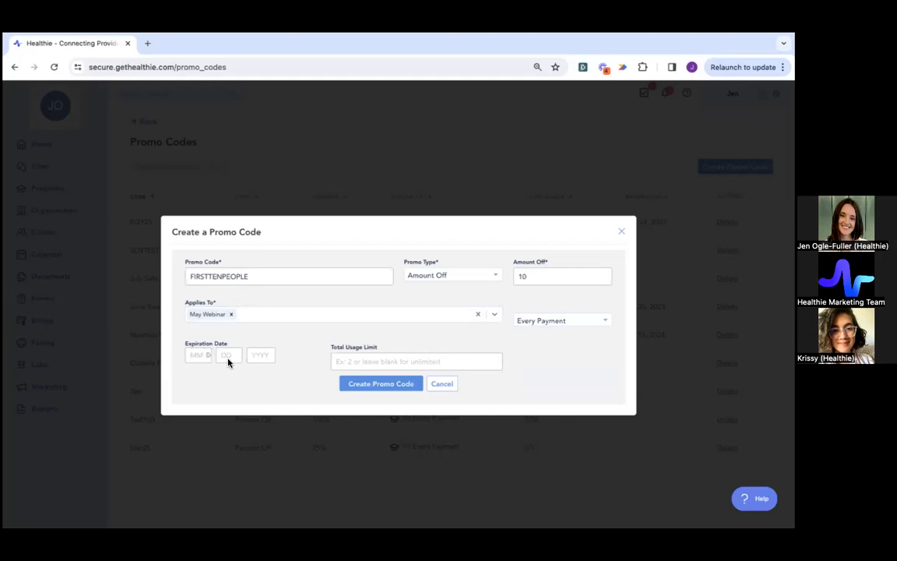
Step: Set the promo code's total usage limit to 10, create the code, and check its entry among the promo codes
click(391, 361)
text(10)
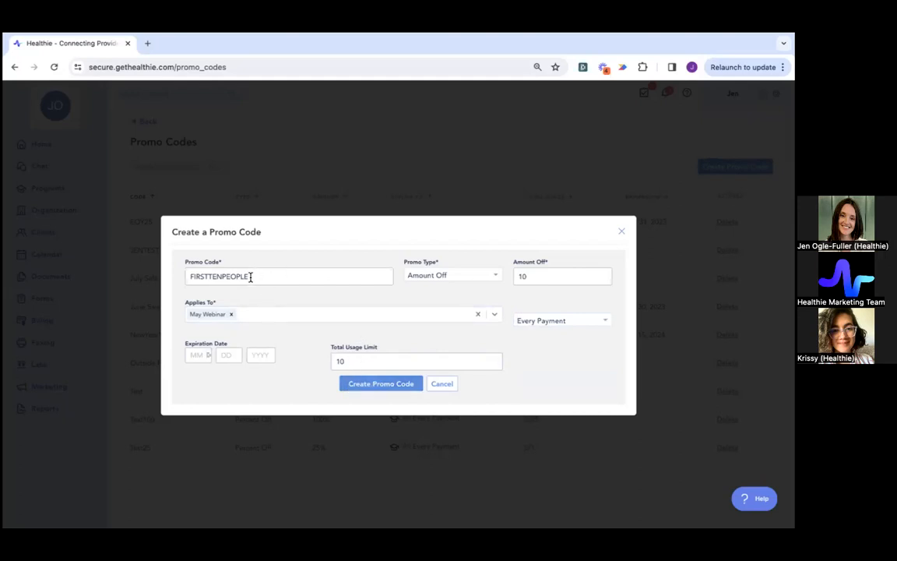
click(386, 388)
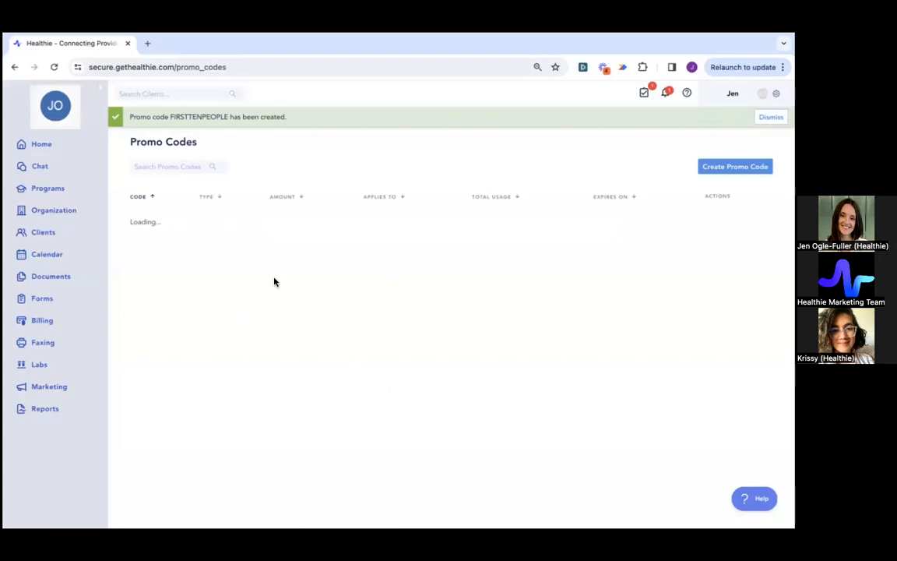
scroll(253, 304, down, 1)
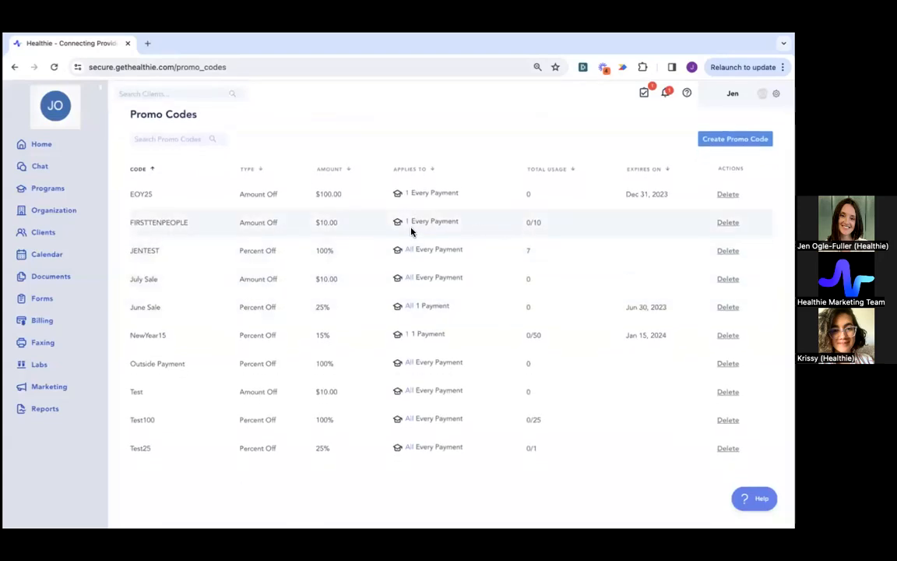
scroll(244, 353, up, 1)
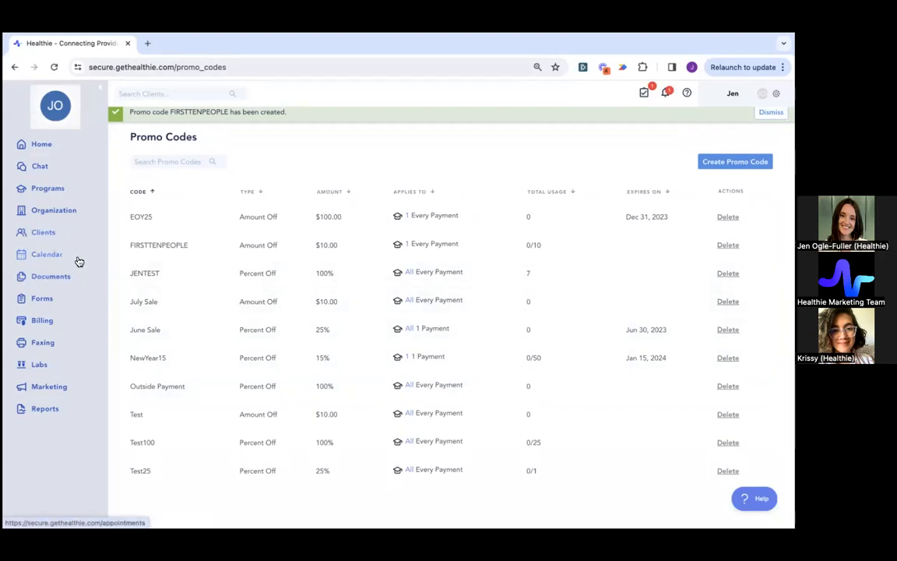
Step: Open the client packages list and search it for "May"
click(53, 321)
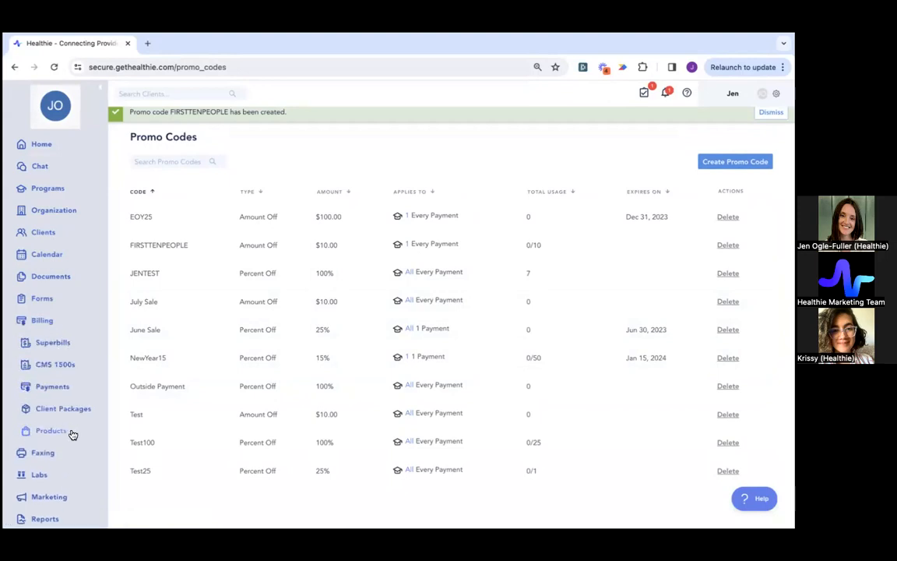
click(54, 386)
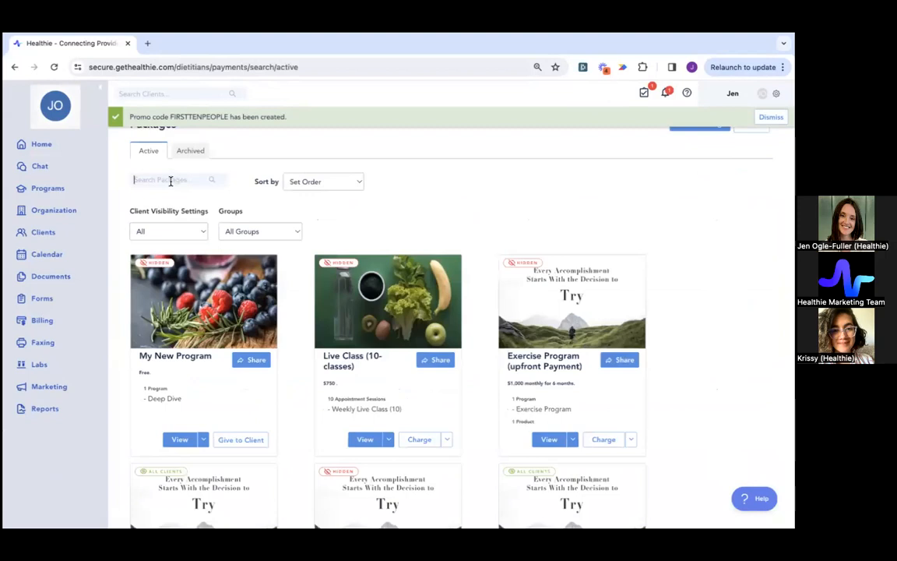
text(May)
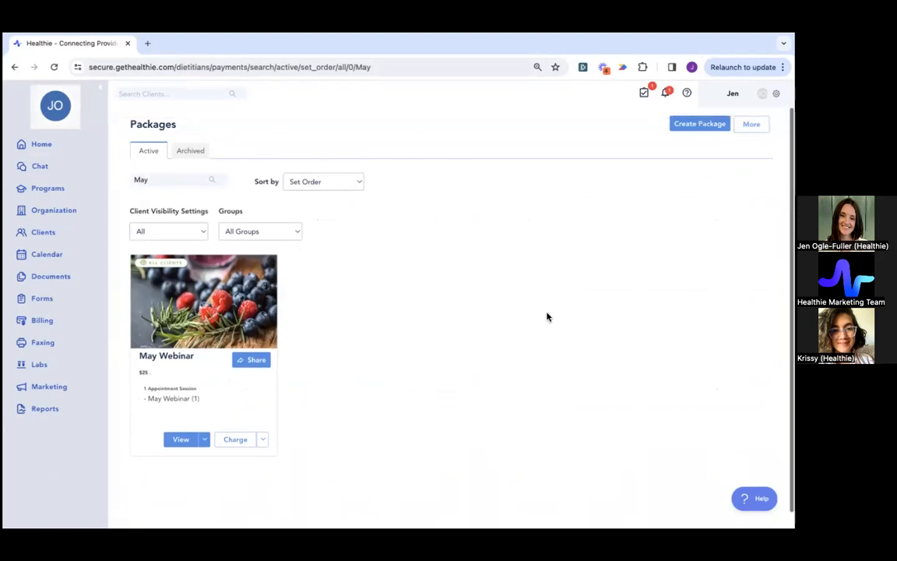
Step: Look over the additional package management options, including sharing all packages, without choosing any
click(752, 124)
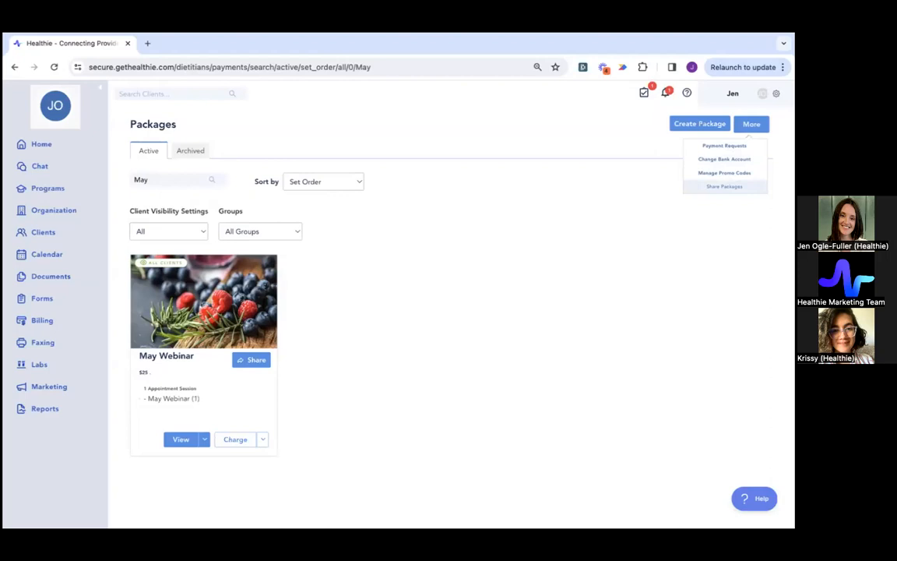
click(294, 291)
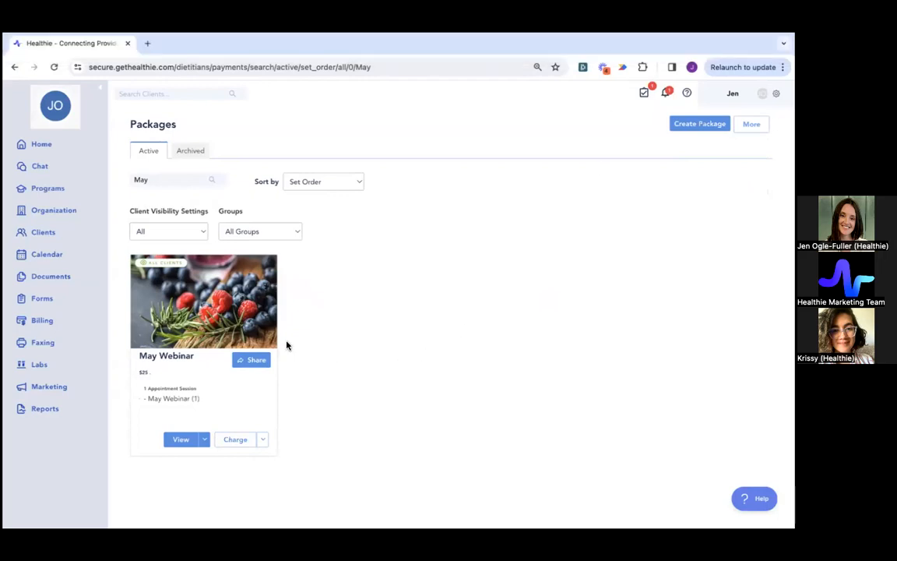
click(752, 124)
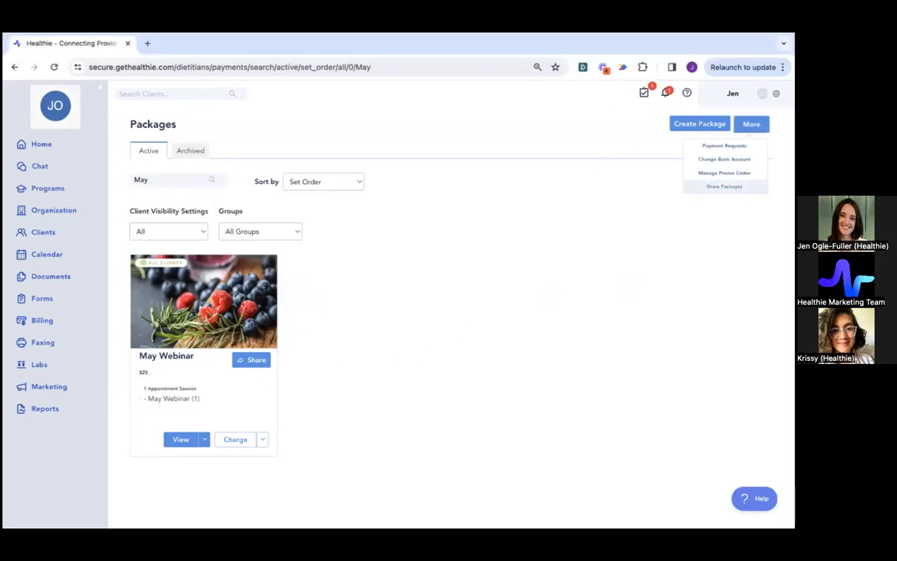
click(373, 360)
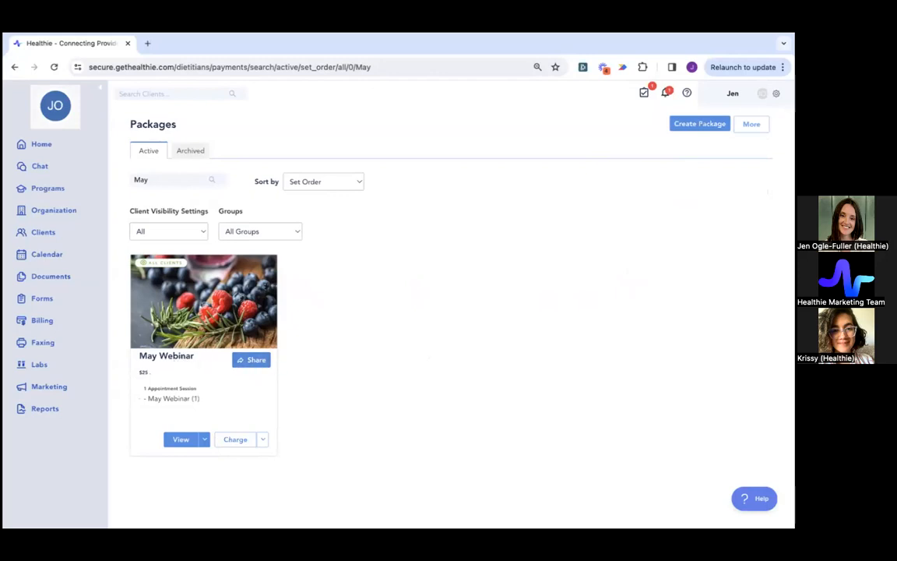
Step: Open the sharing settings of the May Webinar package and choose the individual provider instead of Any Provider
click(251, 363)
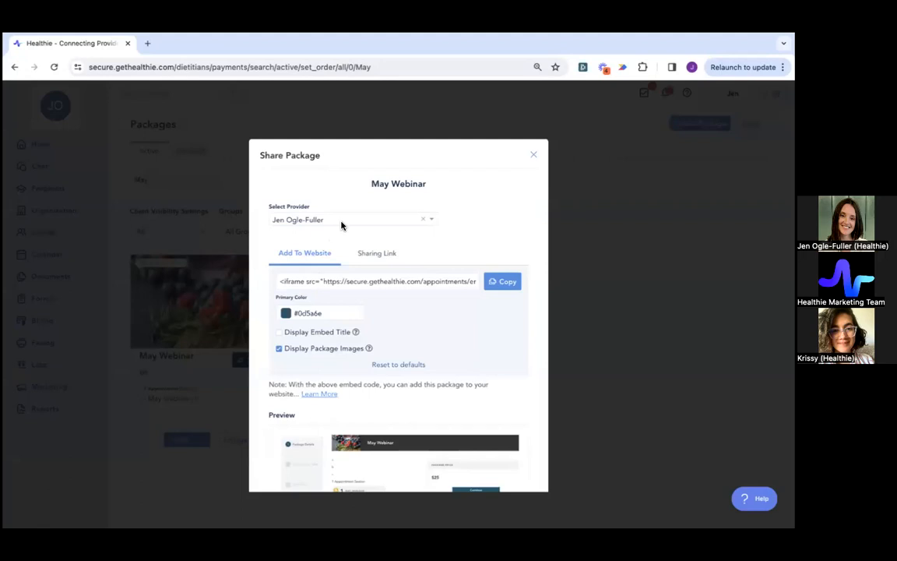
scroll(312, 229, down, 1)
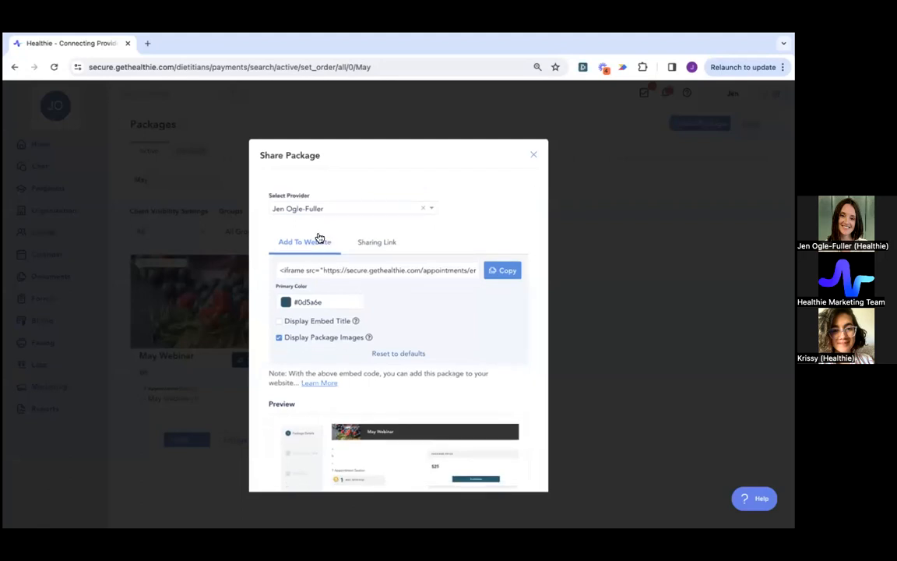
scroll(317, 234, up, 1)
click(328, 220)
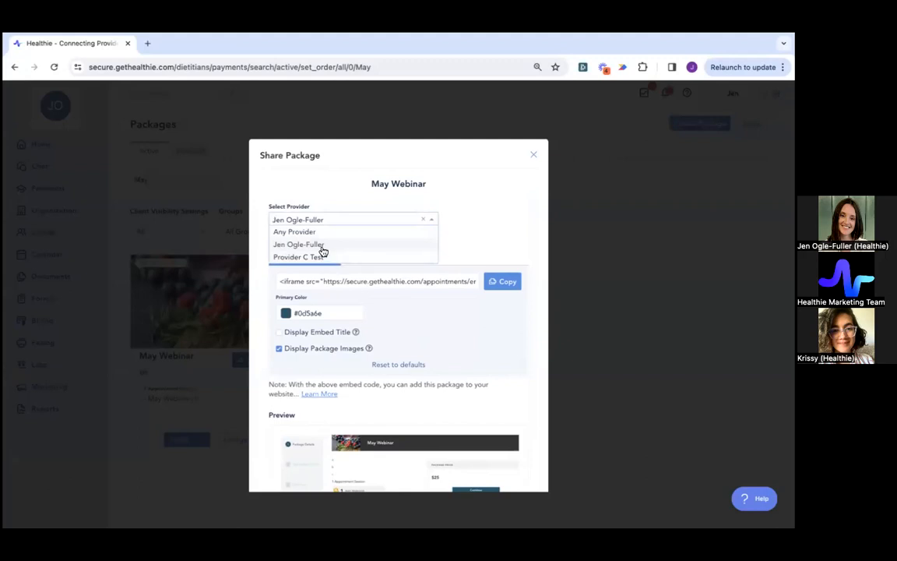
click(315, 245)
click(305, 220)
click(312, 246)
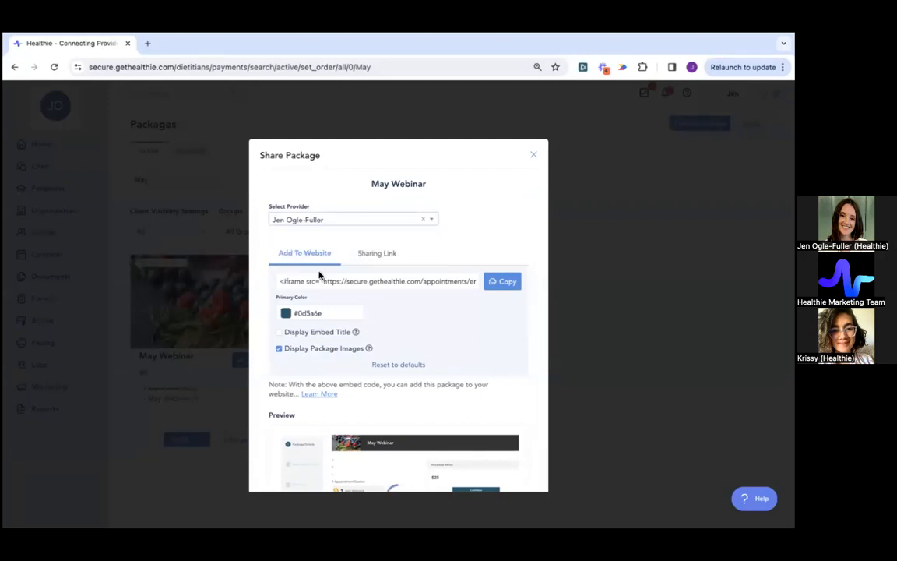
Step: Copy the May Webinar package's sharing link rather than the website embed code, and open it in a new browser tab
scroll(319, 257, down, 2)
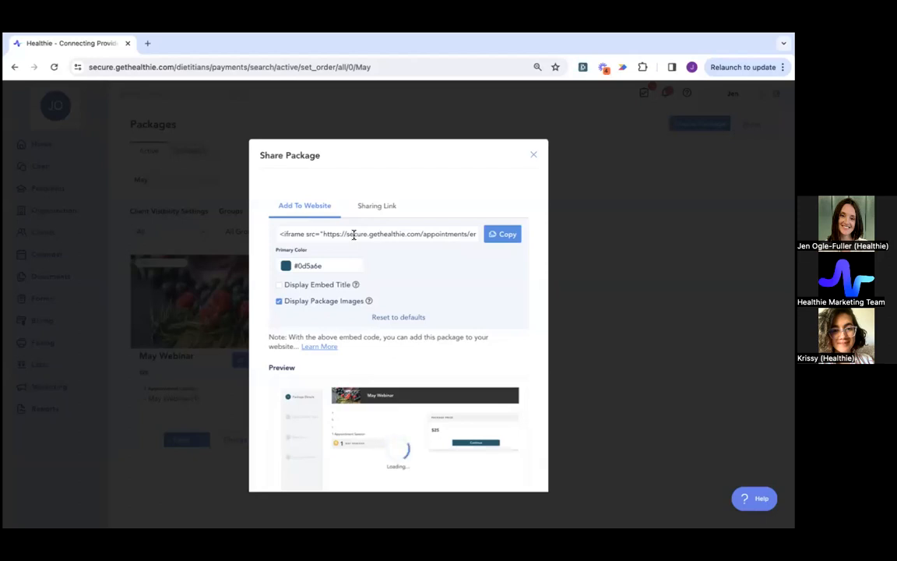
click(373, 212)
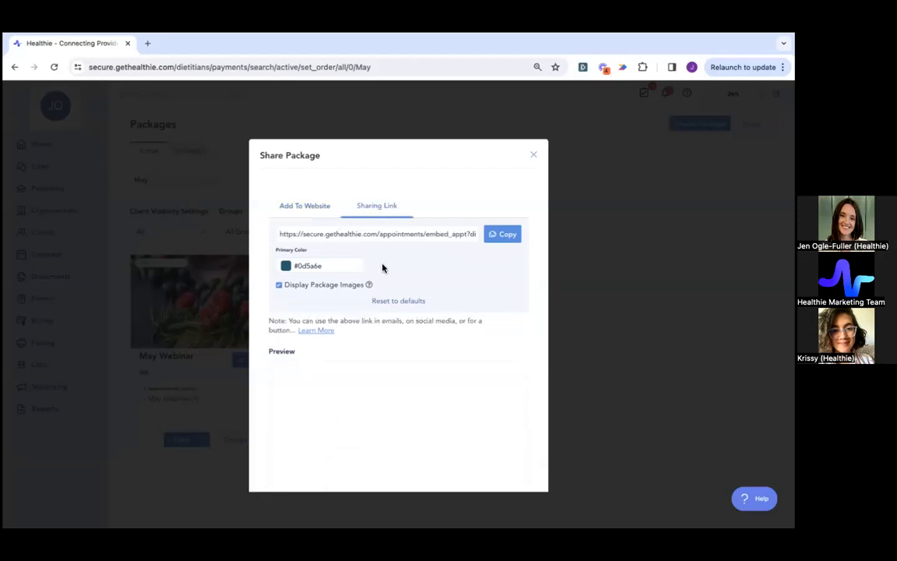
scroll(383, 265, down, 1)
scroll(383, 267, up, 1)
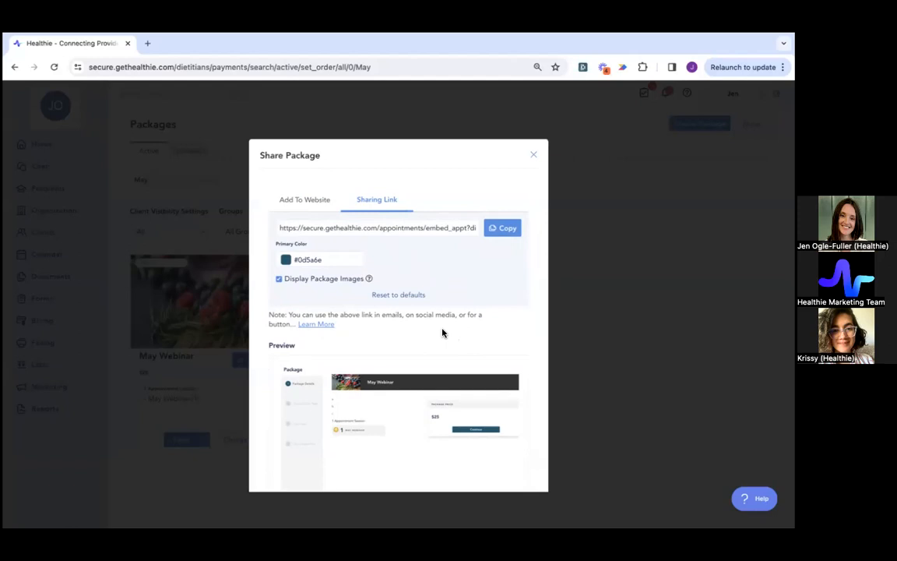
scroll(443, 332, up, 1)
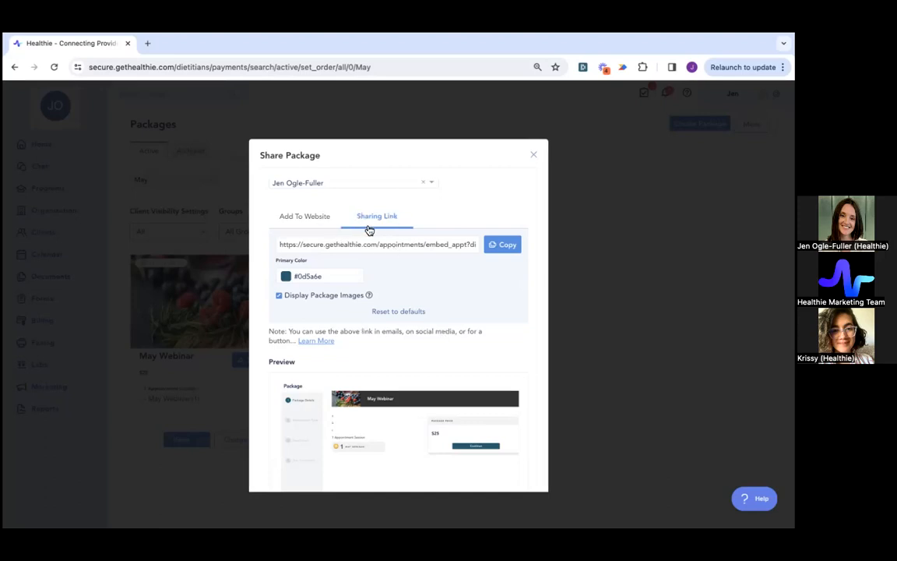
click(499, 245)
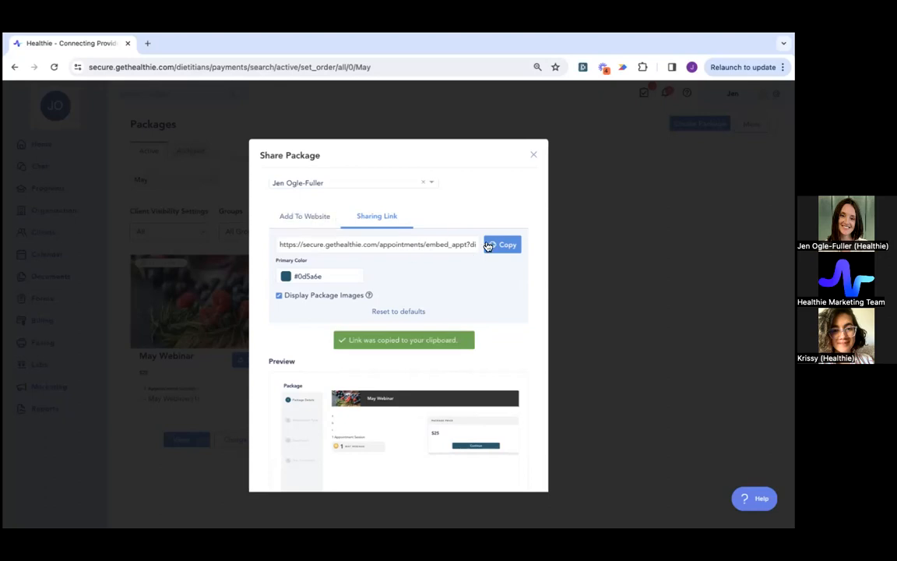
click(148, 44)
key(ctrl+v)
key(Return)
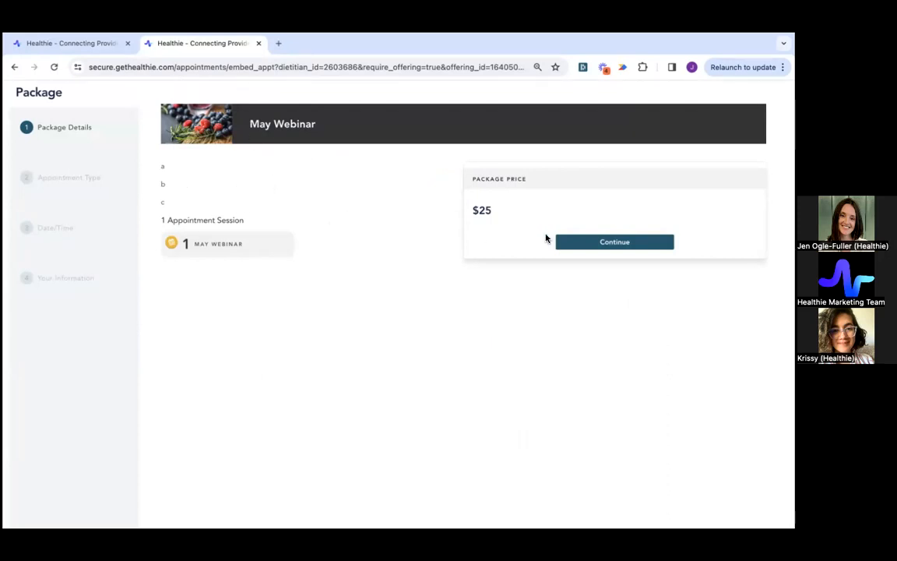
Step: Go through the May Webinar booking for May 10, 2024 at 11:00 AM up to the promo code entry on the payment page
click(601, 243)
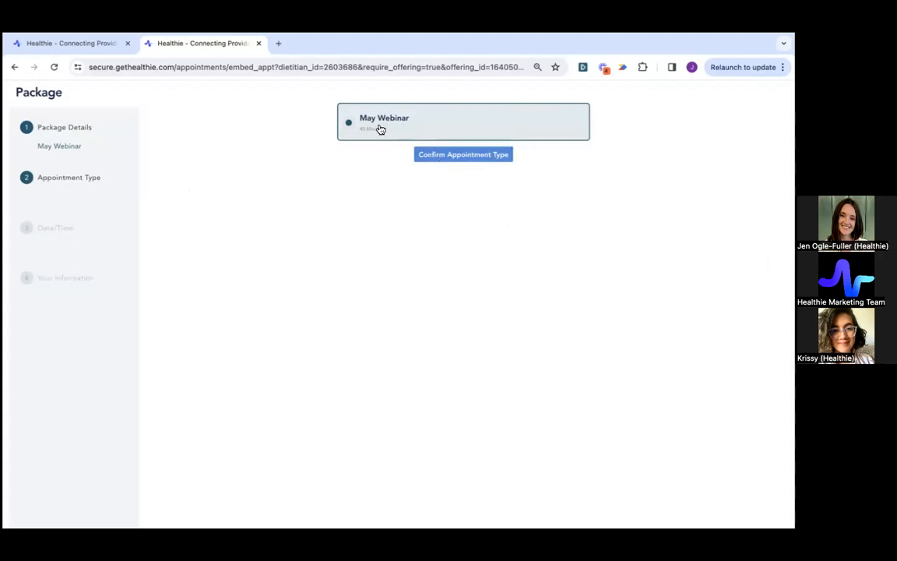
click(436, 154)
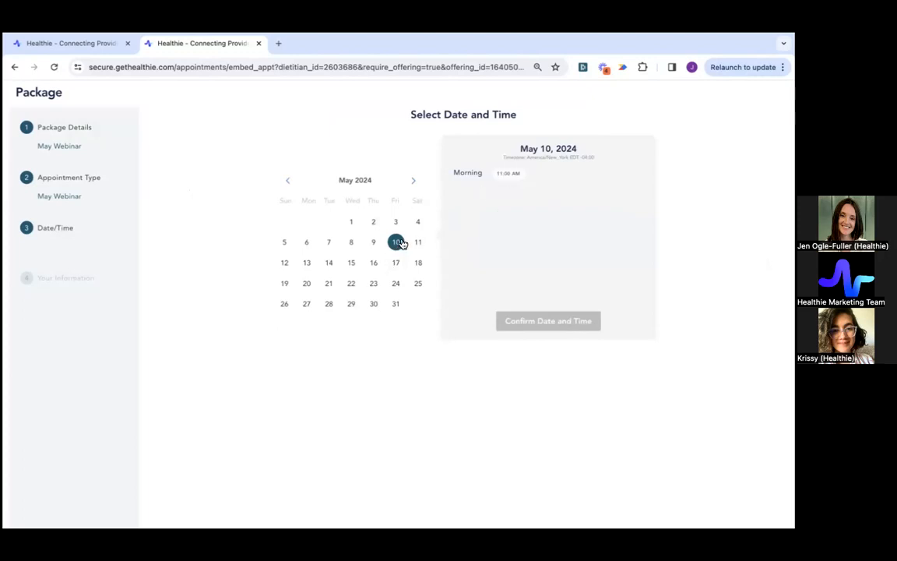
click(506, 179)
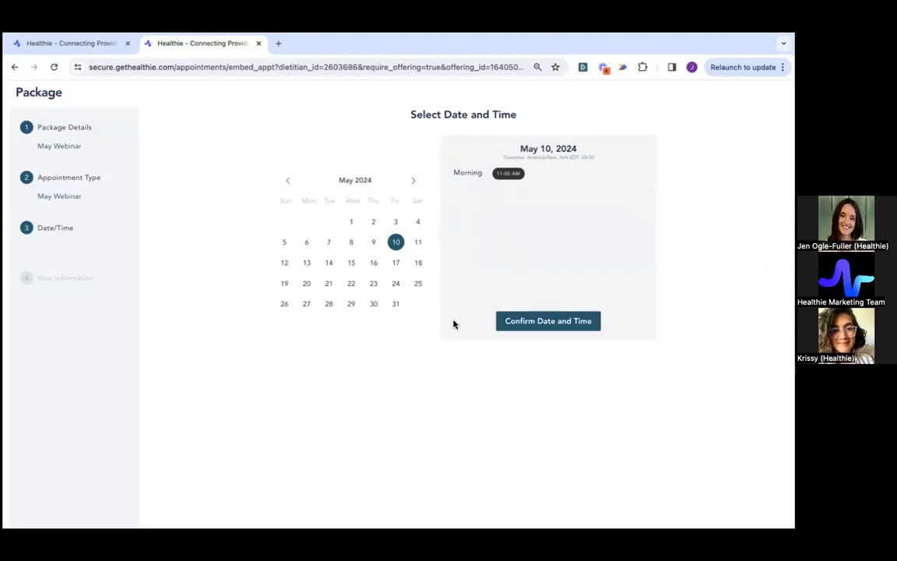
click(533, 322)
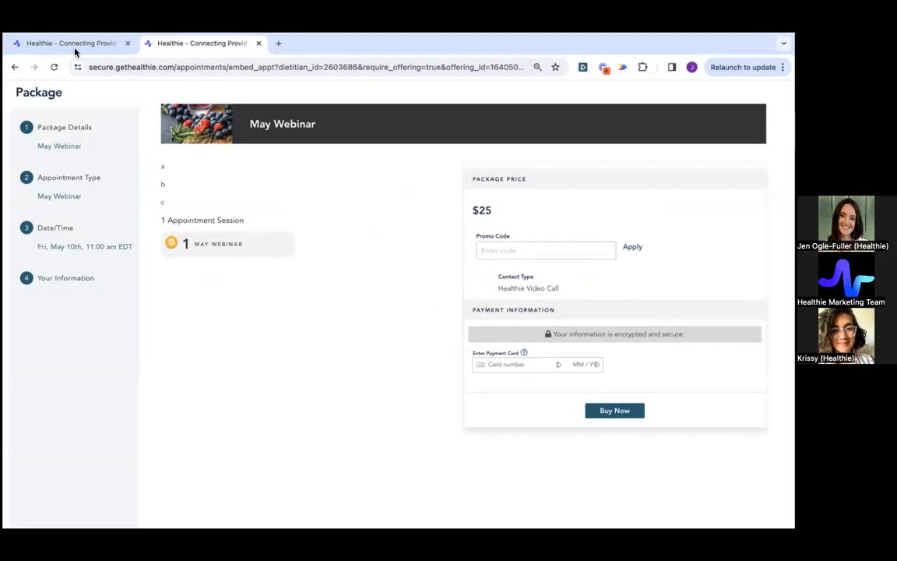
click(515, 251)
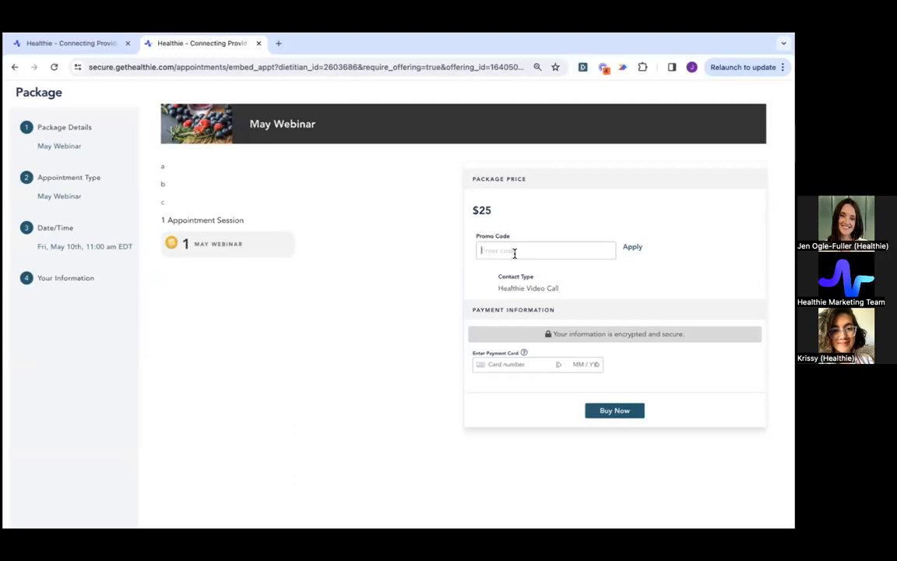
Step: Return to the provider's browser tab, close the package sharing settings, and show the calendar week of May 10, 2024
click(67, 49)
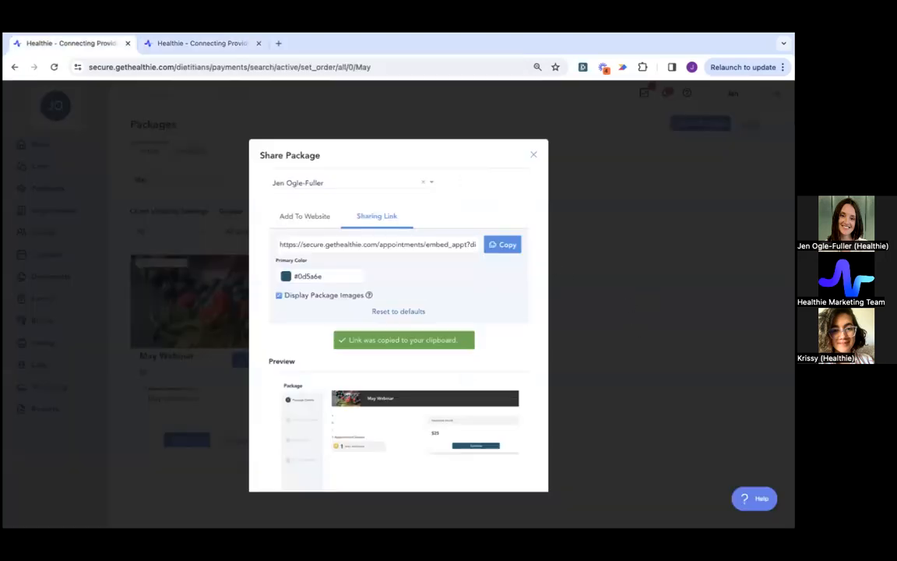
click(534, 154)
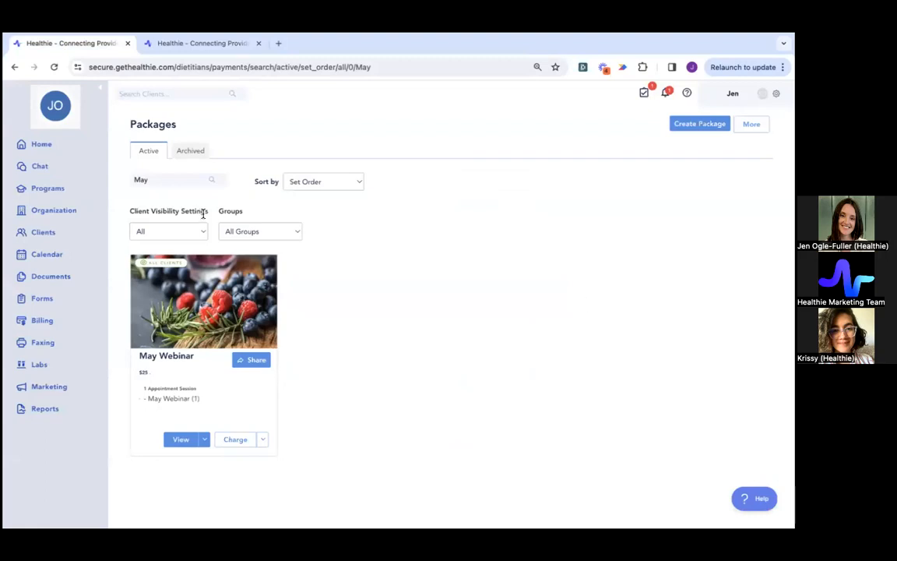
mouse_move(91, 38)
click(39, 257)
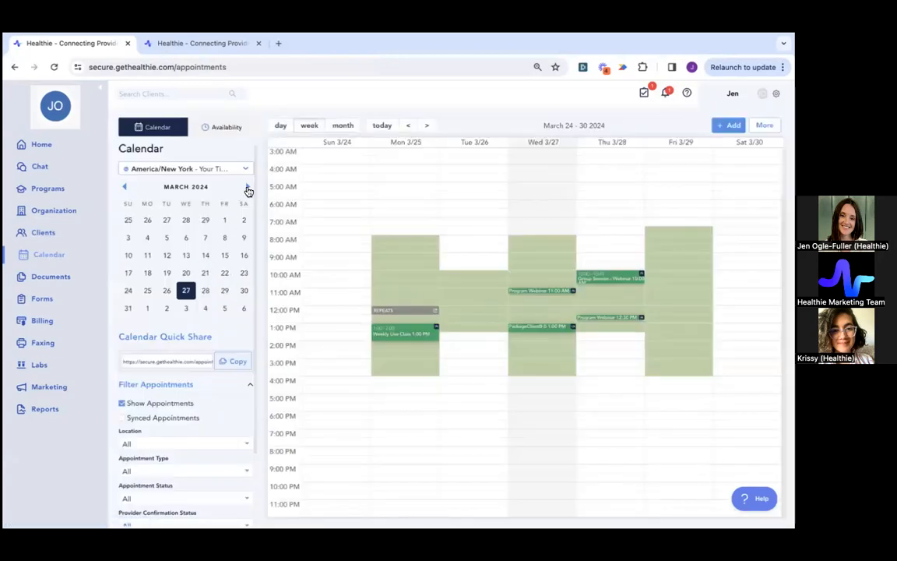
click(248, 188)
click(248, 188)
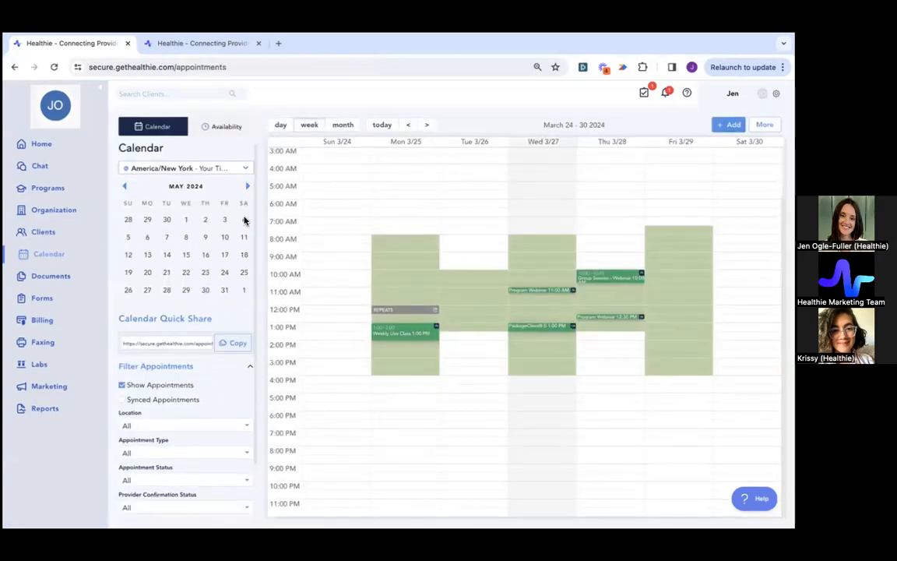
click(225, 237)
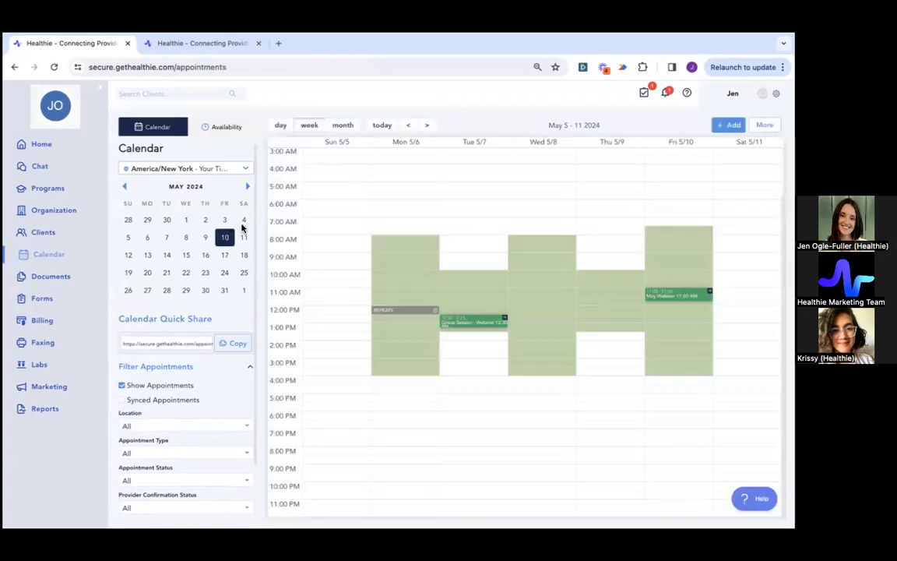
Step: Open the May 10 May Webinar session and view its editable invitee list, returning to the session details without changes
mouse_move(661, 297)
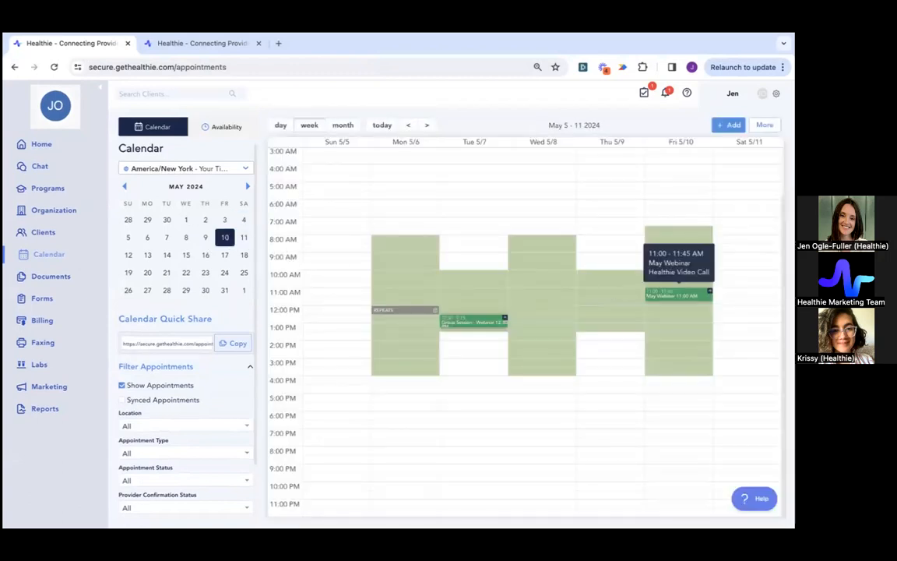
click(662, 294)
click(781, 93)
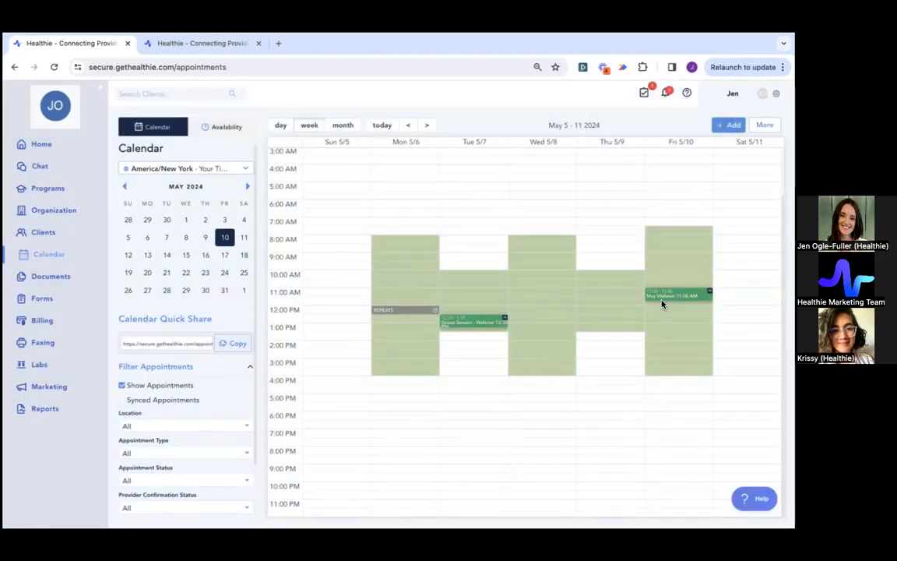
mouse_move(689, 283)
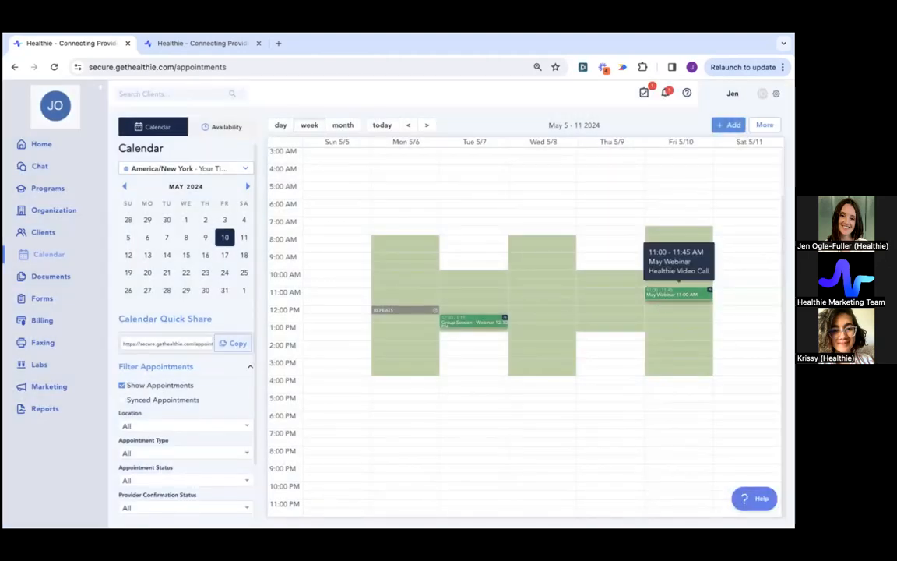
click(679, 295)
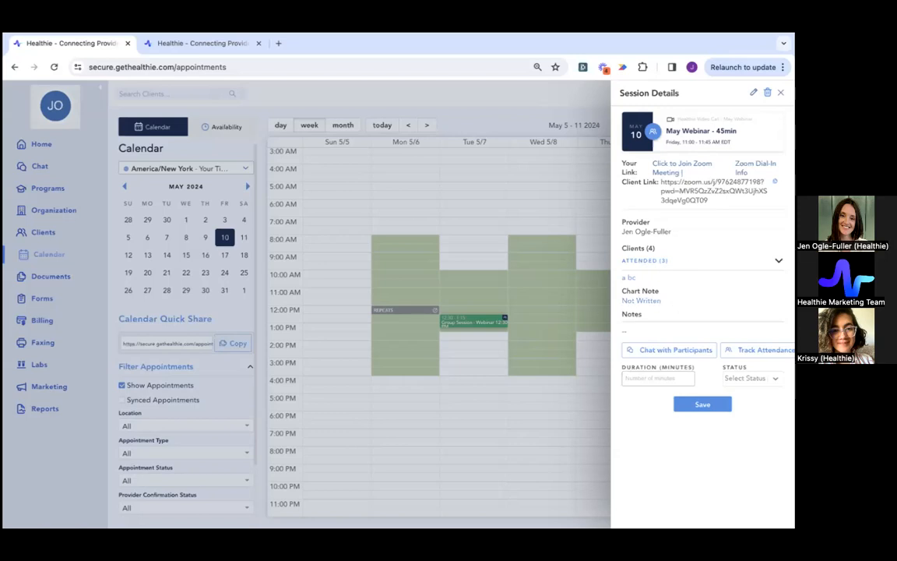
click(753, 92)
click(730, 145)
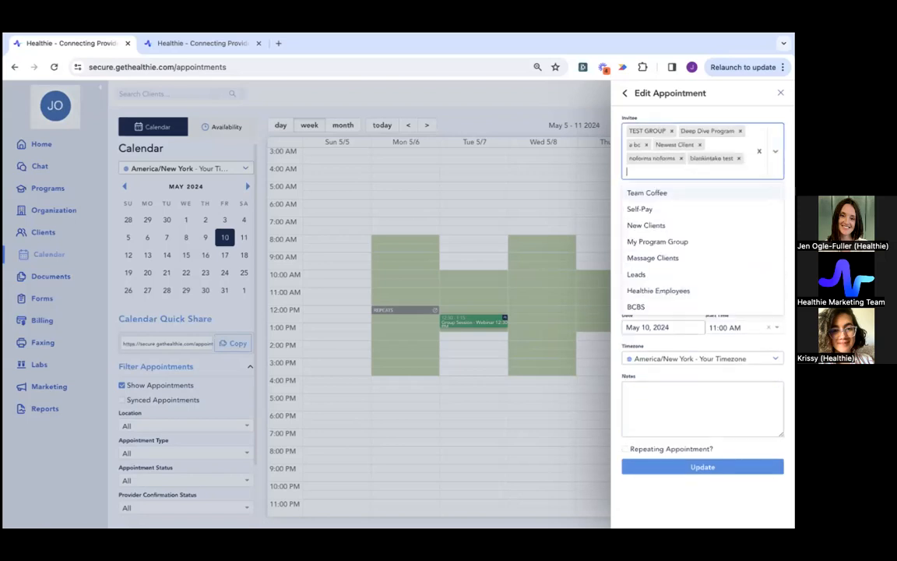
click(624, 93)
Step: Try the Occurred status on the May Webinar session and clear the selection again without saving
click(756, 349)
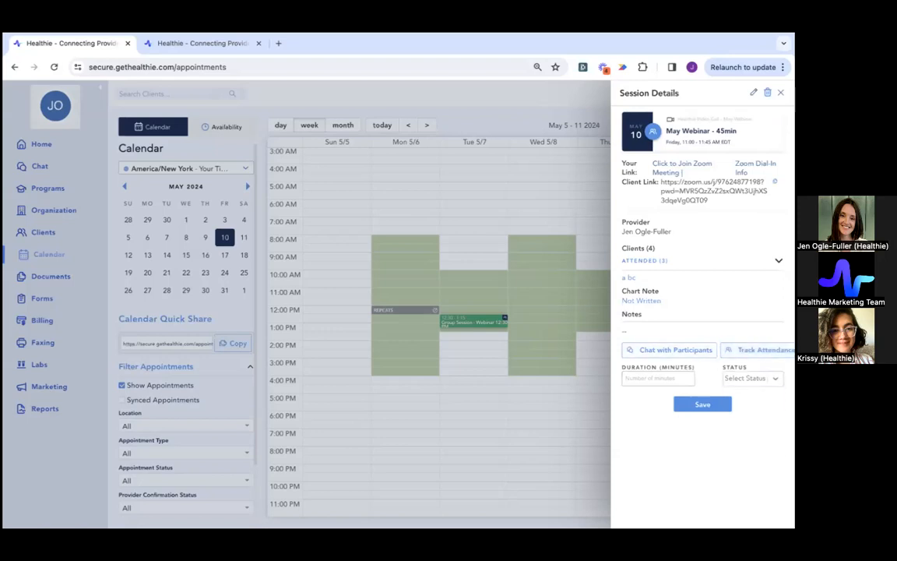
click(753, 378)
click(688, 455)
click(753, 379)
click(742, 398)
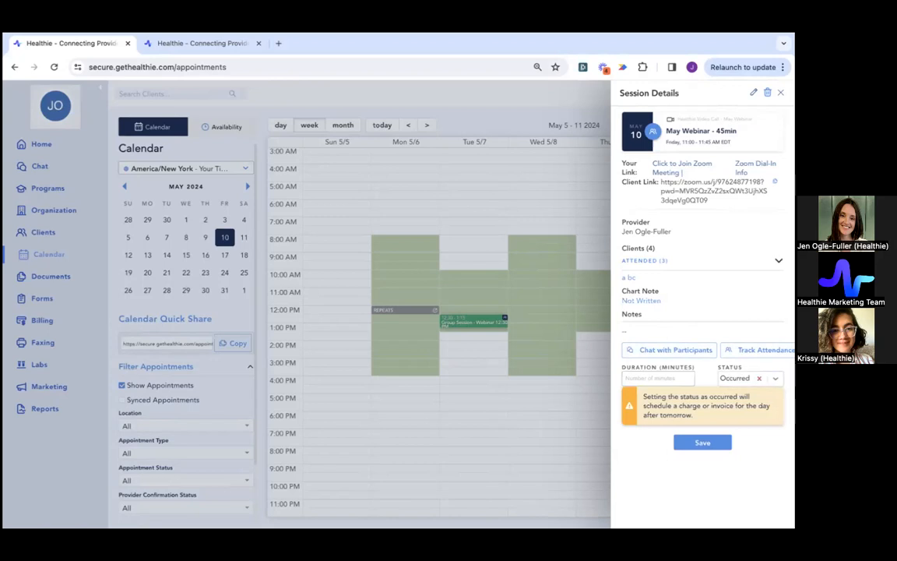
click(759, 378)
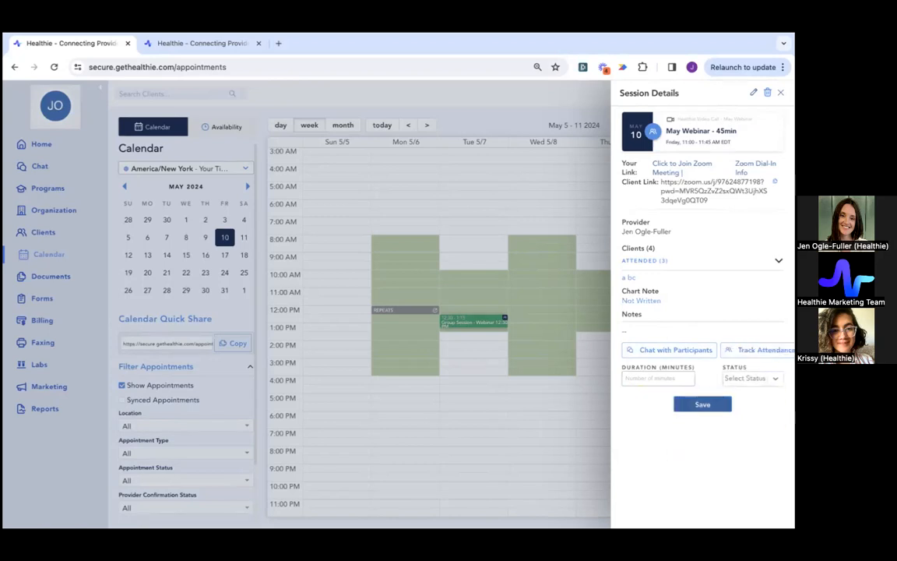
Step: Close the session details, reopen the May 10 May Webinar session from the calendar, and close its details again
click(571, 413)
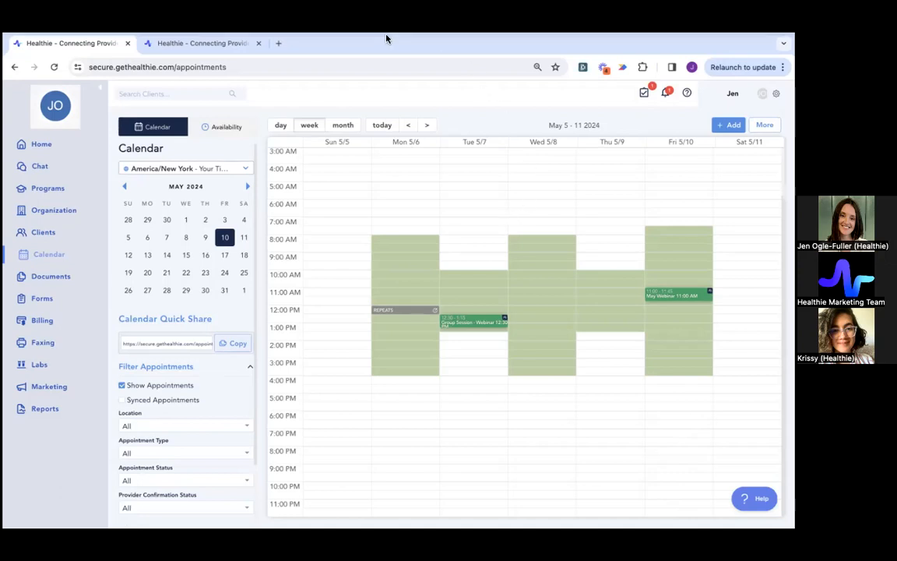
mouse_move(382, 37)
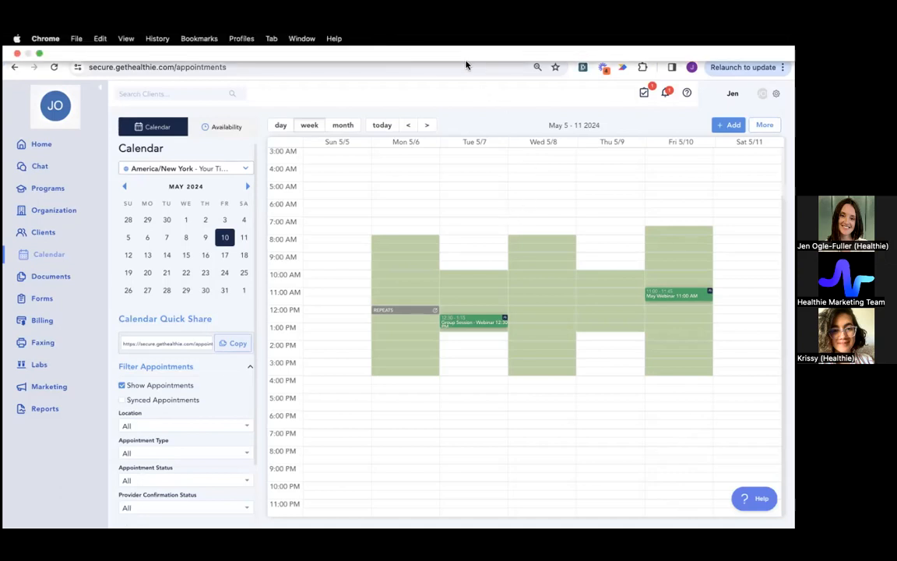
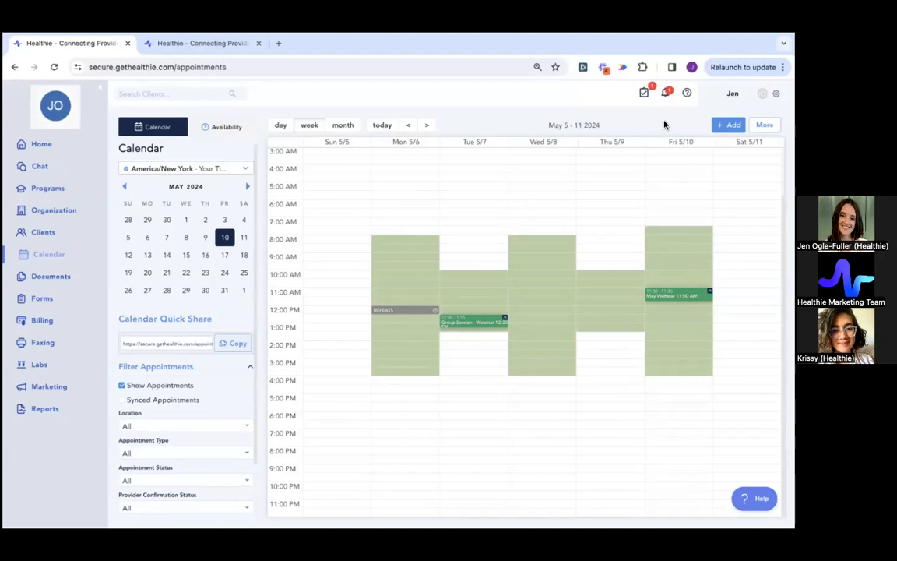
click(672, 296)
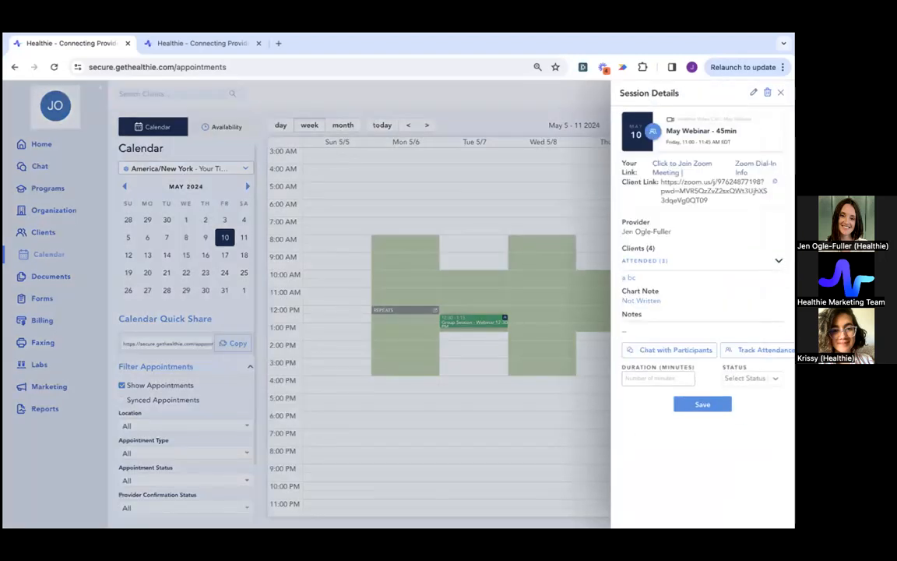
click(782, 93)
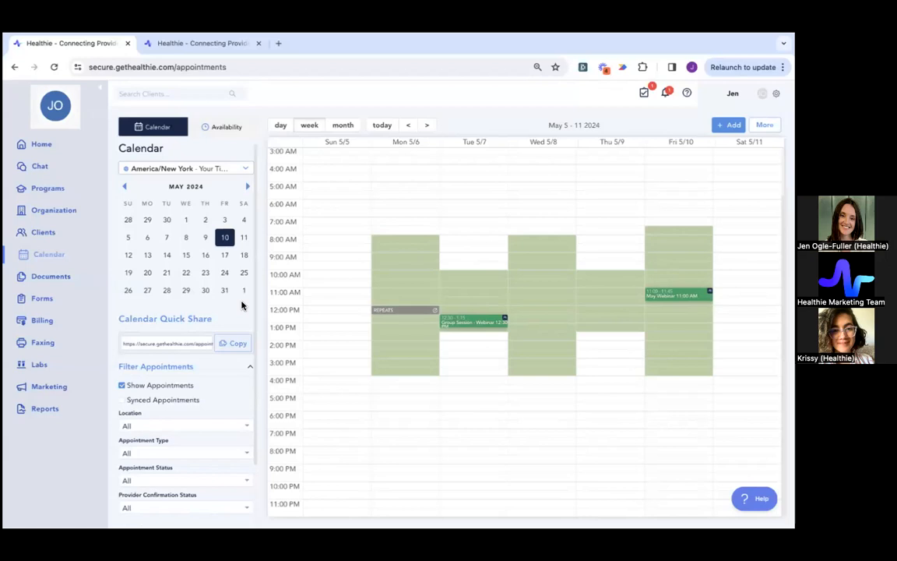
Step: Search the billing packages for "May" and open the May Webinar package for editing
click(42, 320)
click(57, 412)
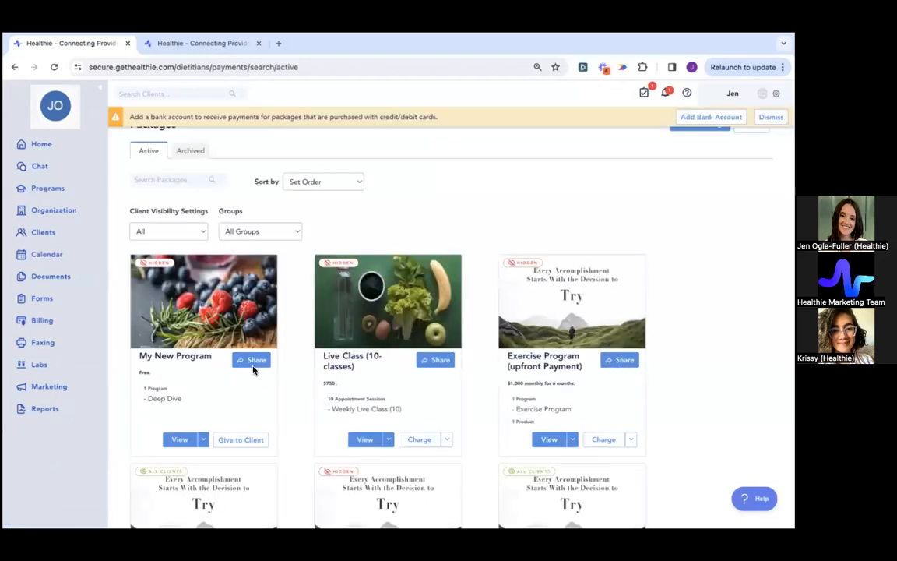
click(172, 183)
text(May)
click(204, 439)
click(187, 470)
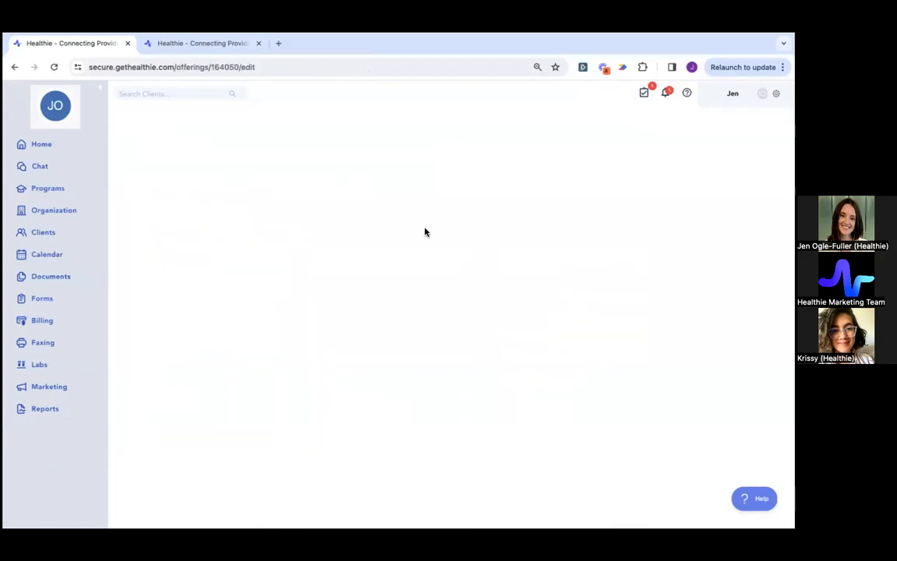
Step: Set the May Webinar package price to 0 and save the package
click(632, 271)
drag(274, 359, 197, 362)
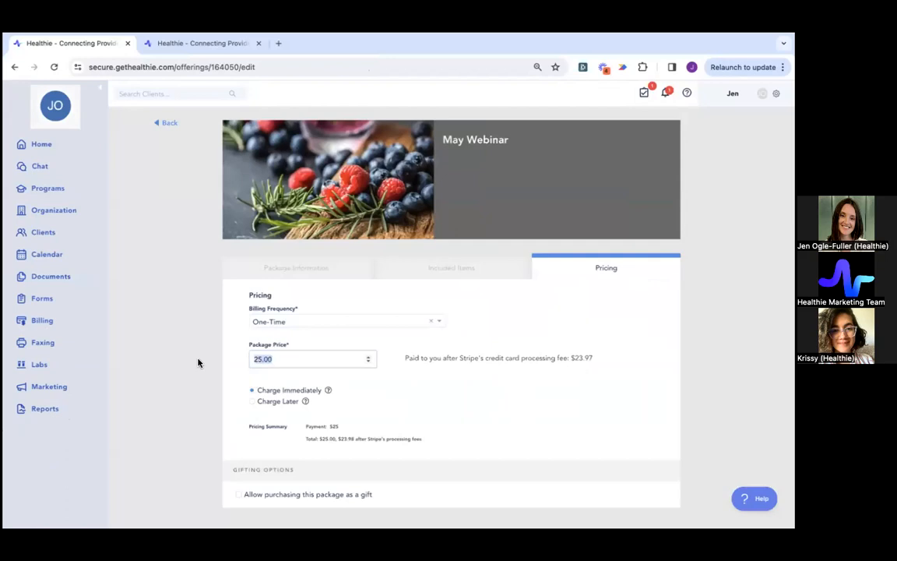
text(0)
click(468, 474)
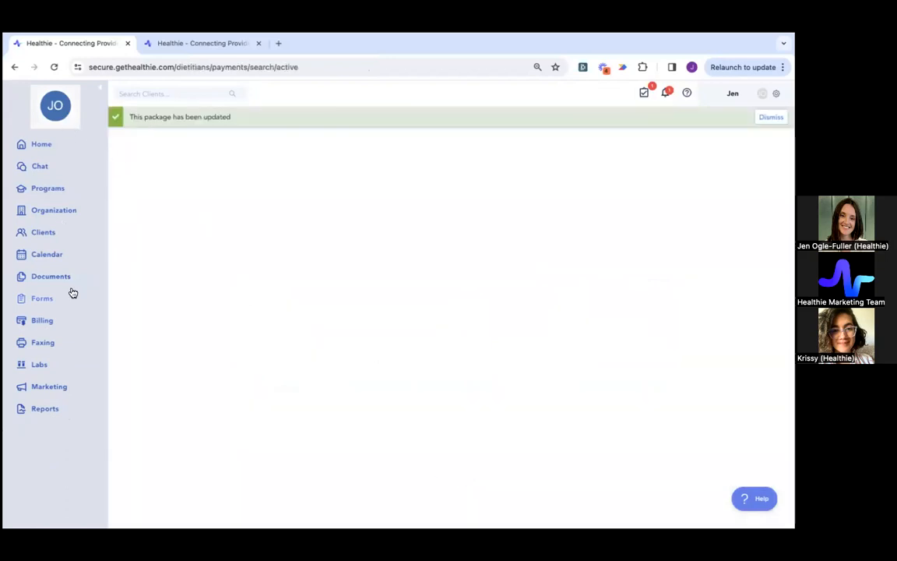
Step: Search the packages for "May" again and copy the May Webinar package's sharing link
click(162, 180)
text(May)
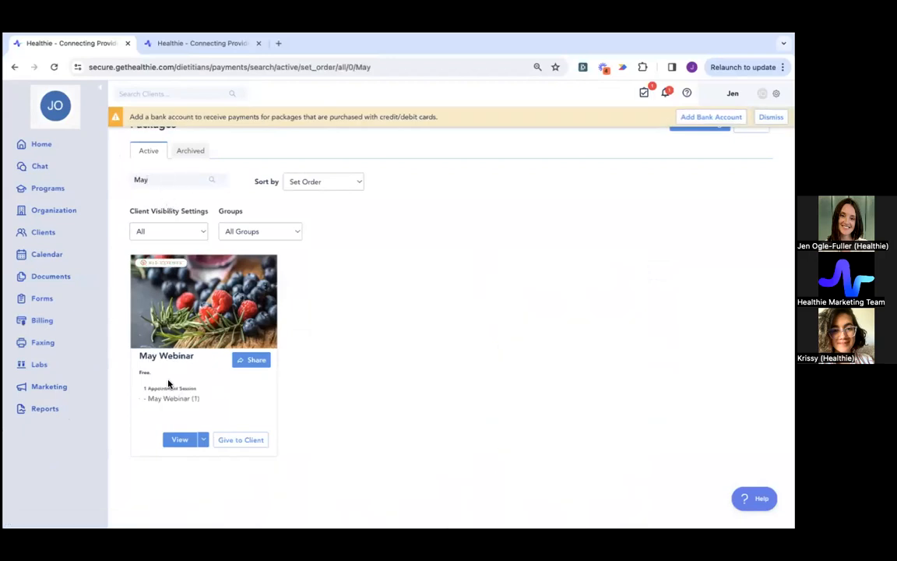
click(251, 360)
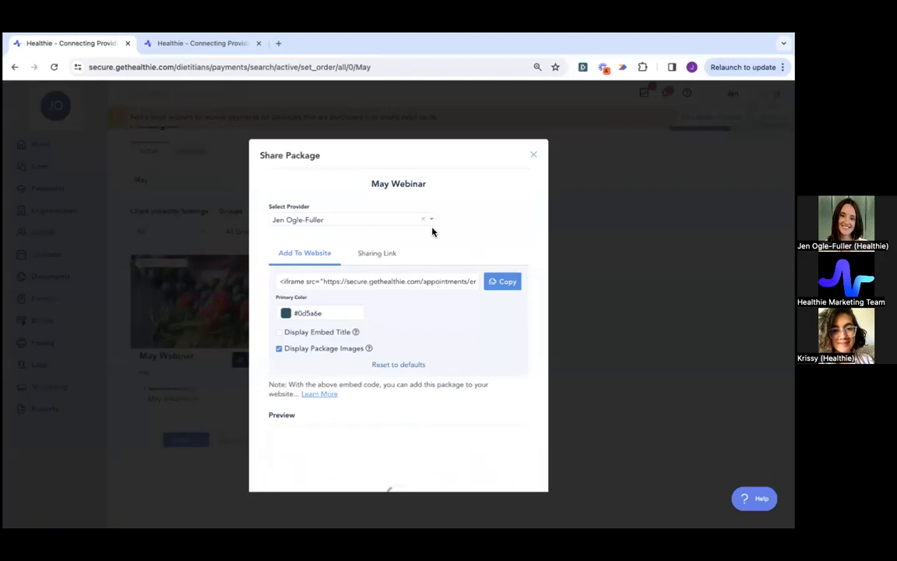
click(373, 261)
click(503, 281)
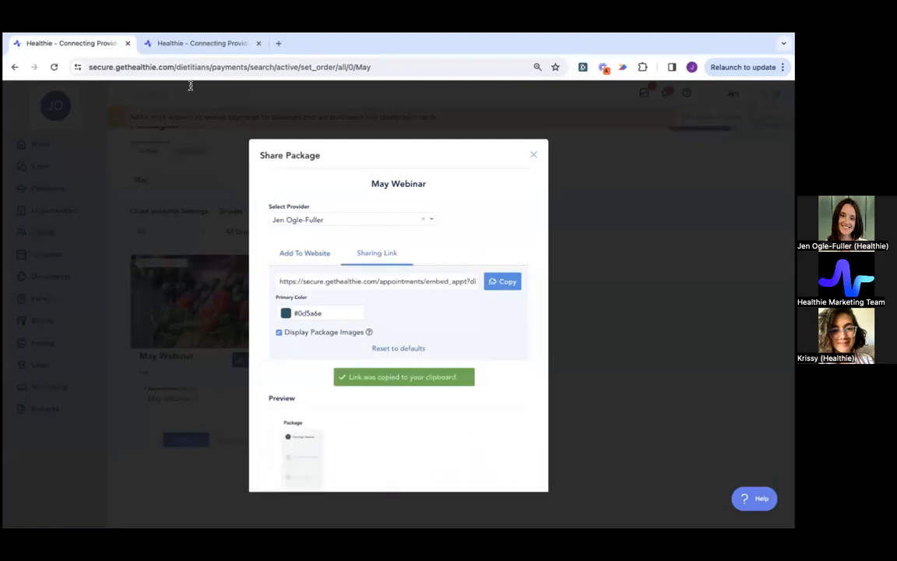
Step: Open the copied package link in the second browser tab and go through the booking for May 10, 11:00 am up to Your Information
click(212, 44)
click(174, 66)
key(ctrl+v)
key(Return)
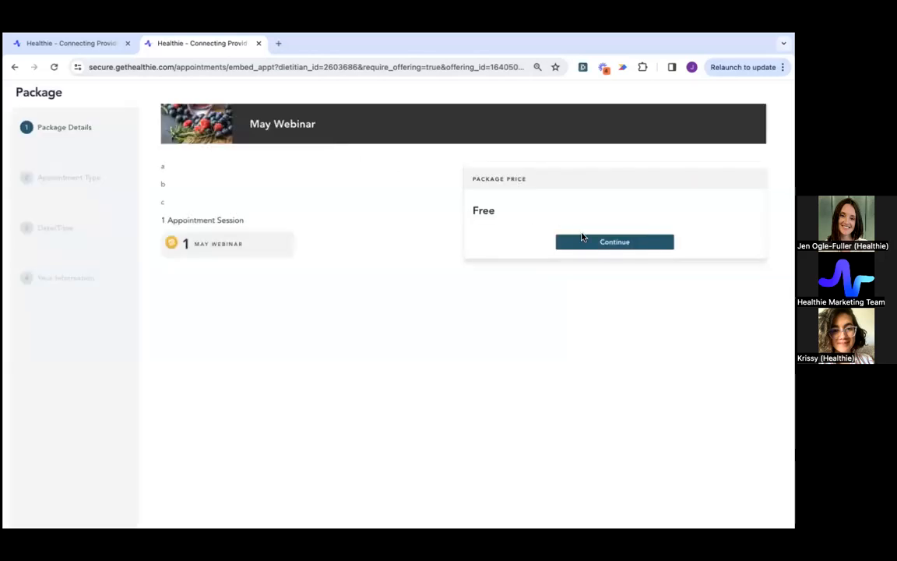
click(561, 242)
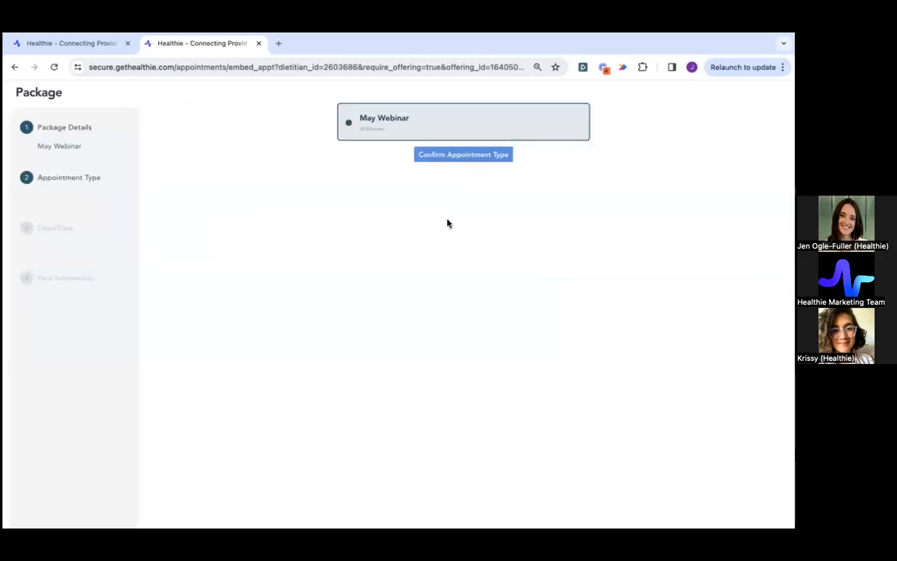
click(453, 159)
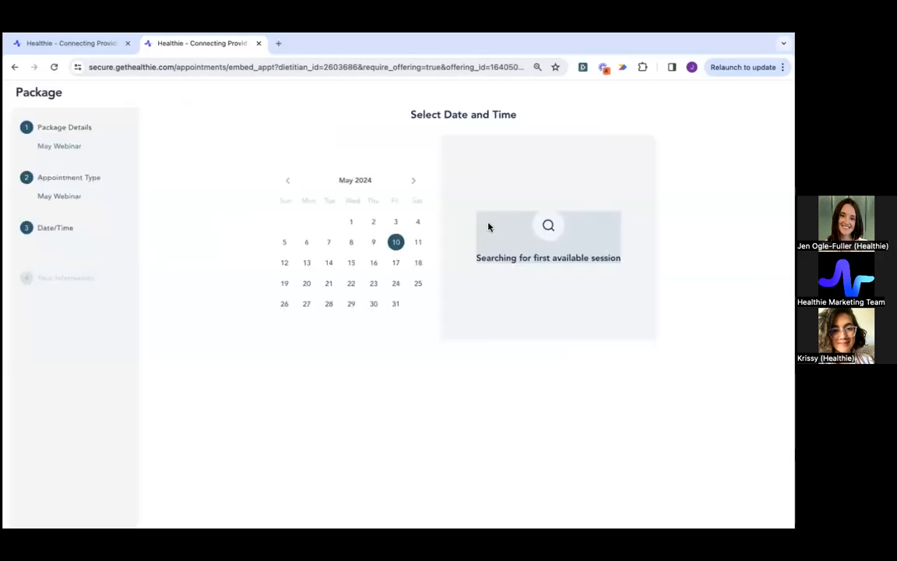
click(509, 173)
click(523, 321)
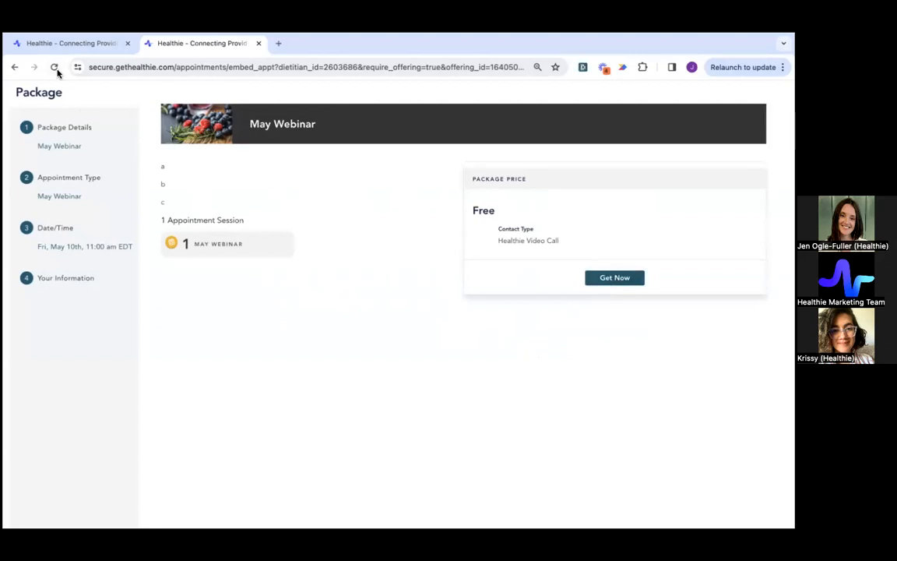
Step: Return to the provider's browser tab, close the package sharing settings, and open Share and Embed for the calendar's appointments
click(44, 39)
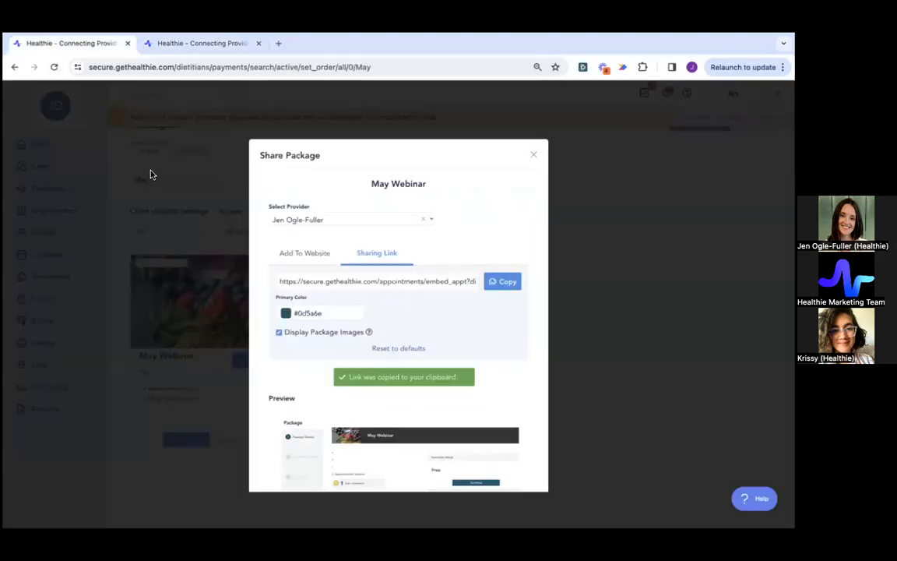
click(534, 155)
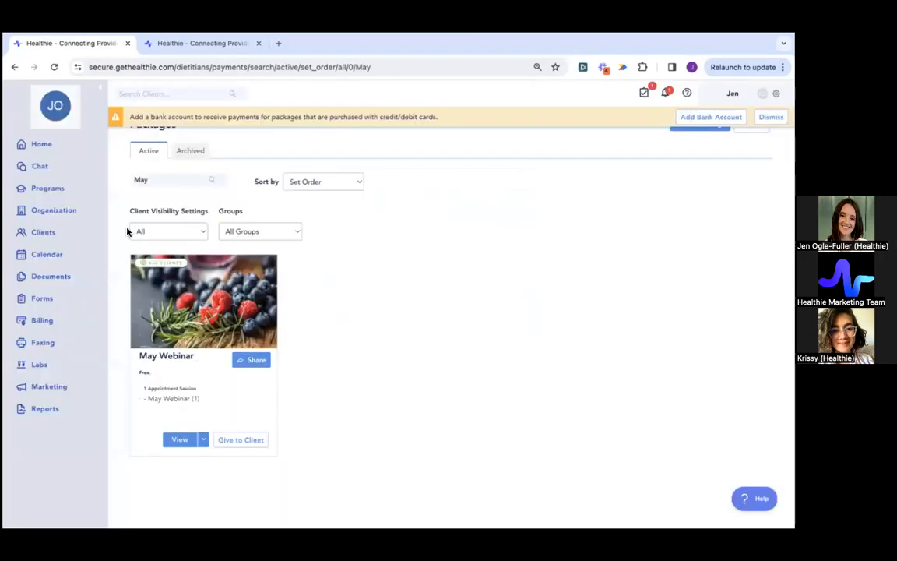
click(54, 254)
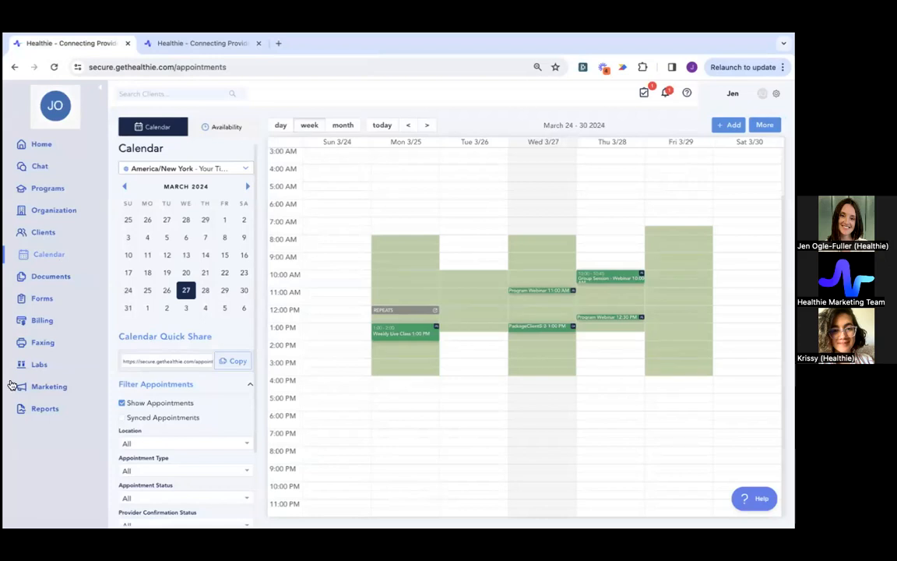
click(765, 125)
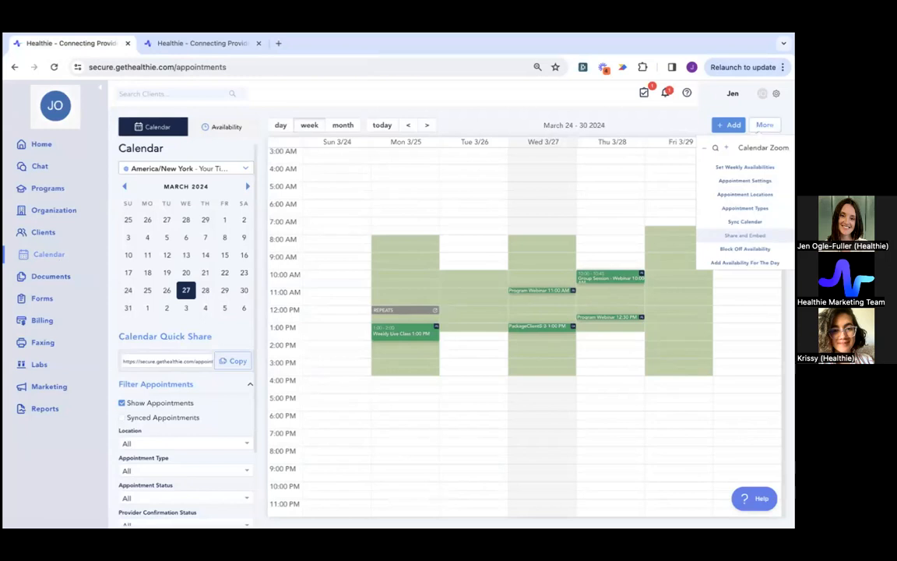
click(745, 235)
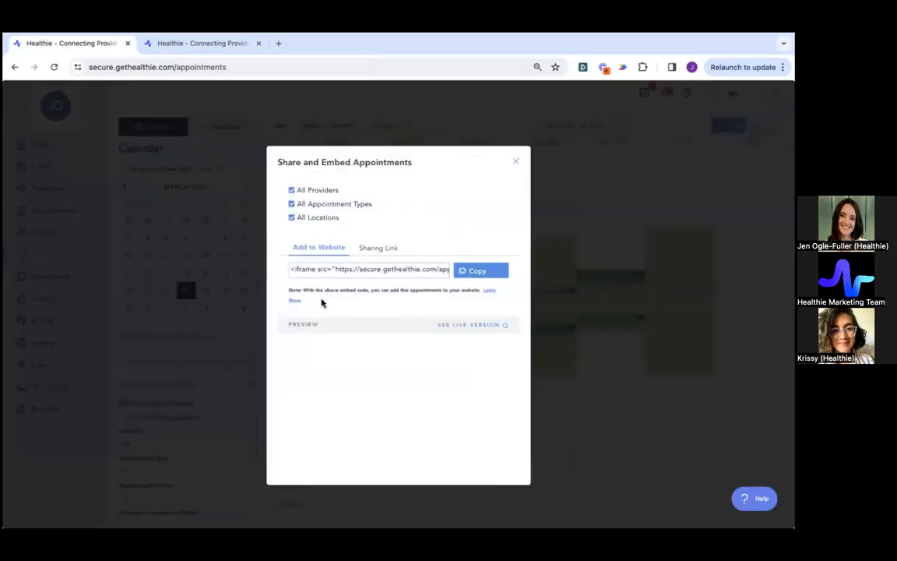
Step: Limit the shared appointments to the individual provider and the May Webinar appointment type, keeping all locations included
click(311, 193)
click(409, 199)
click(413, 208)
click(335, 219)
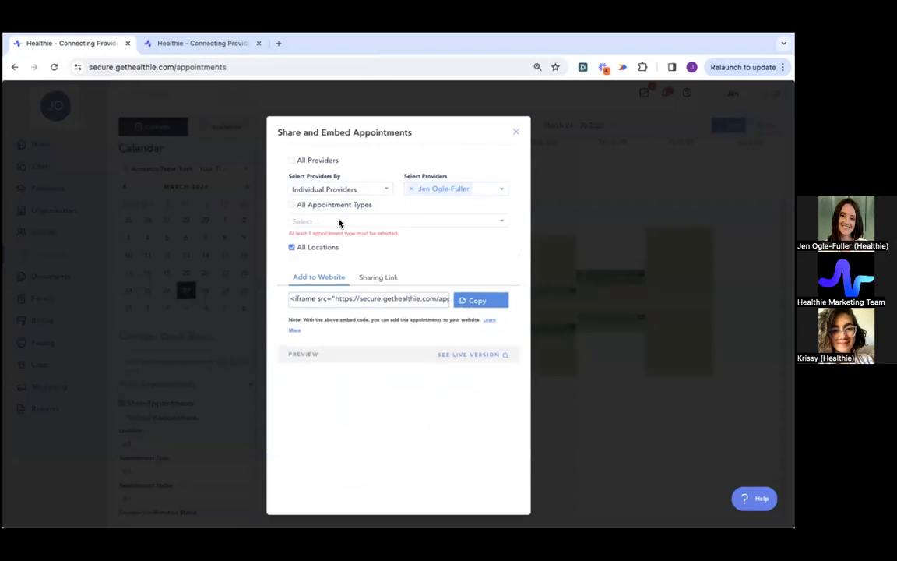
click(370, 222)
click(356, 235)
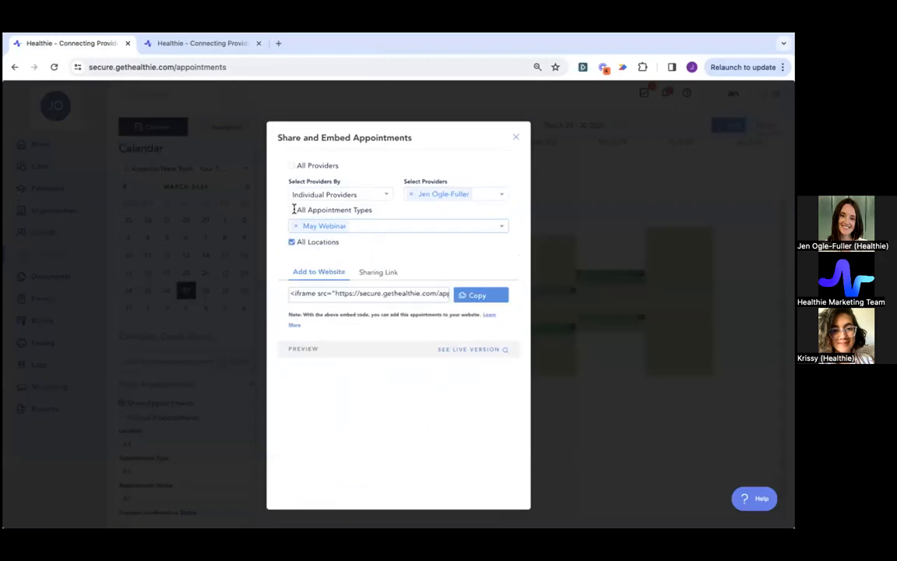
Step: Copy the sharing link for the May Webinar appointment booking and close the Share and Embed settings
click(382, 272)
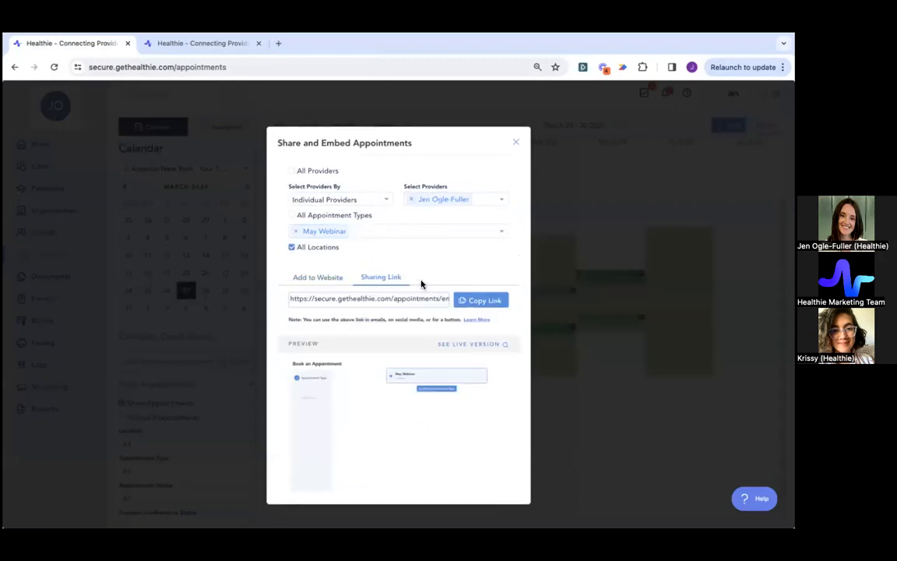
click(485, 300)
click(567, 197)
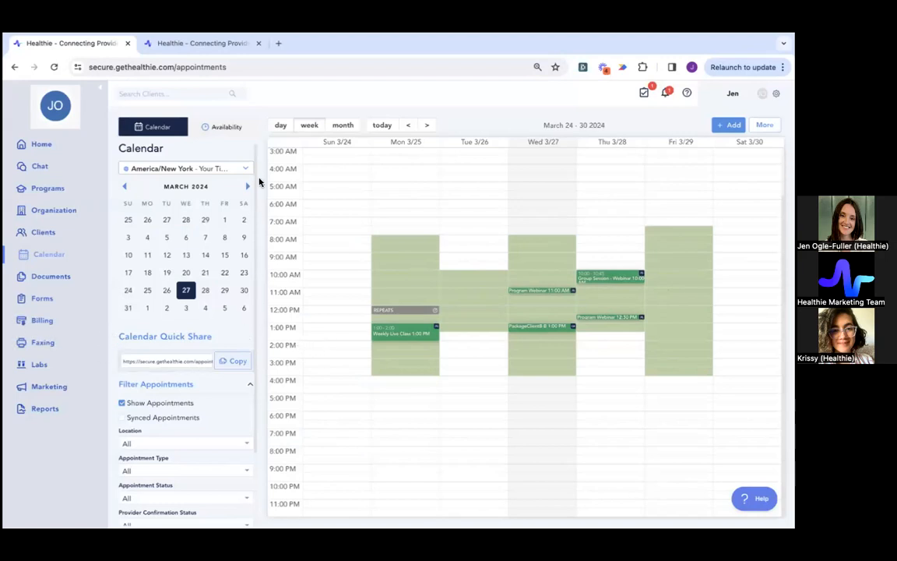
Step: Open the copied appointment link in the second browser tab, confirm May Webinar as the appointment type, and select the May 10 session
click(147, 44)
click(145, 64)
key(ctrl+v)
key(Return)
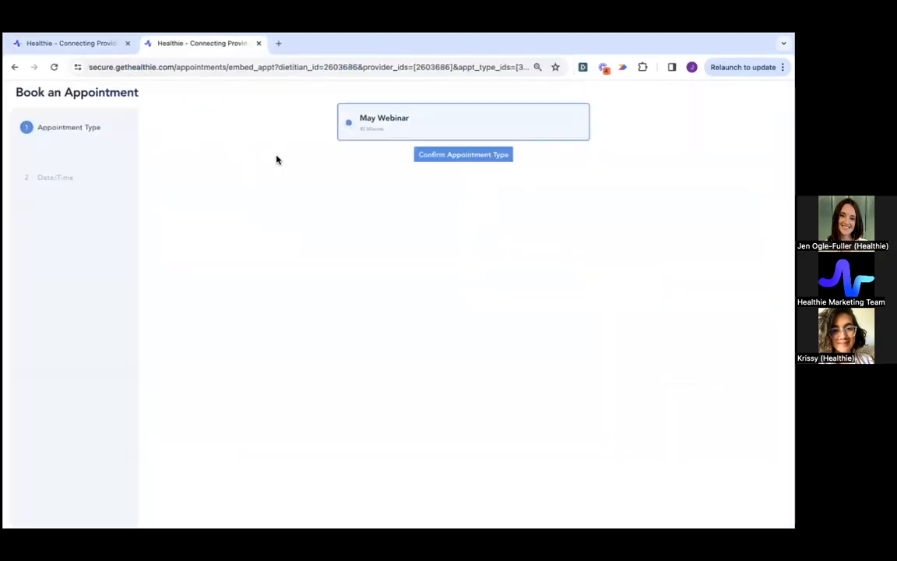
click(433, 156)
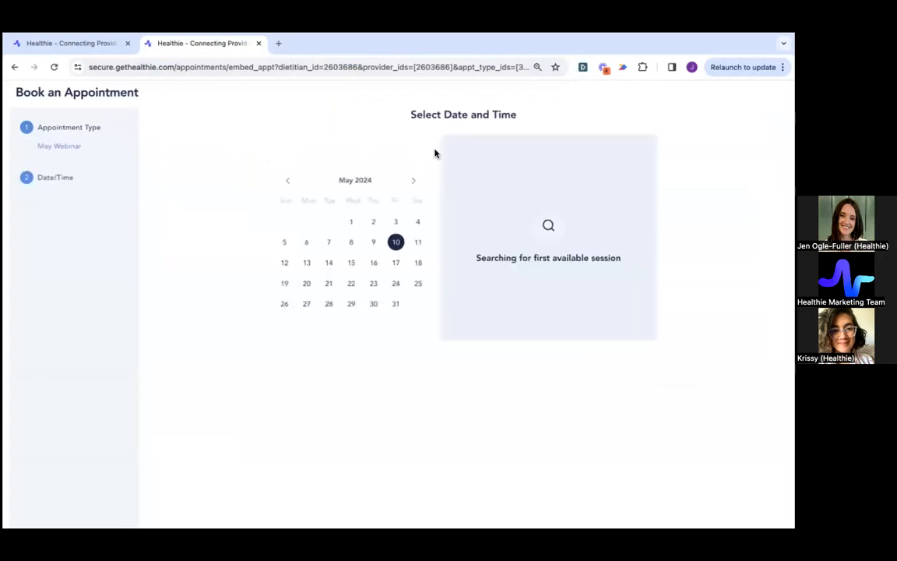
click(507, 172)
Step: Return to the provider's browser tab and examine the availability, contact type, timing and alert defaults in the calendar's Appointment Settings
click(78, 44)
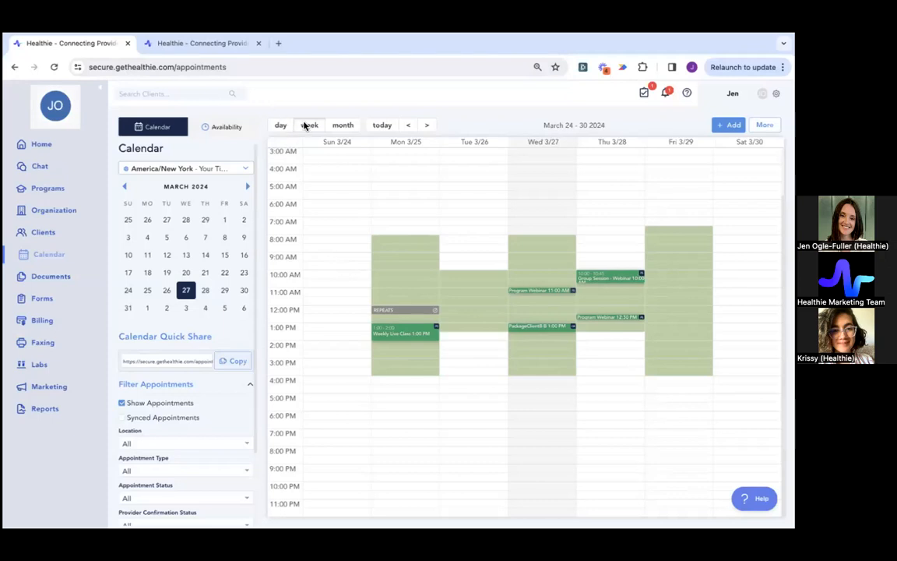
click(764, 125)
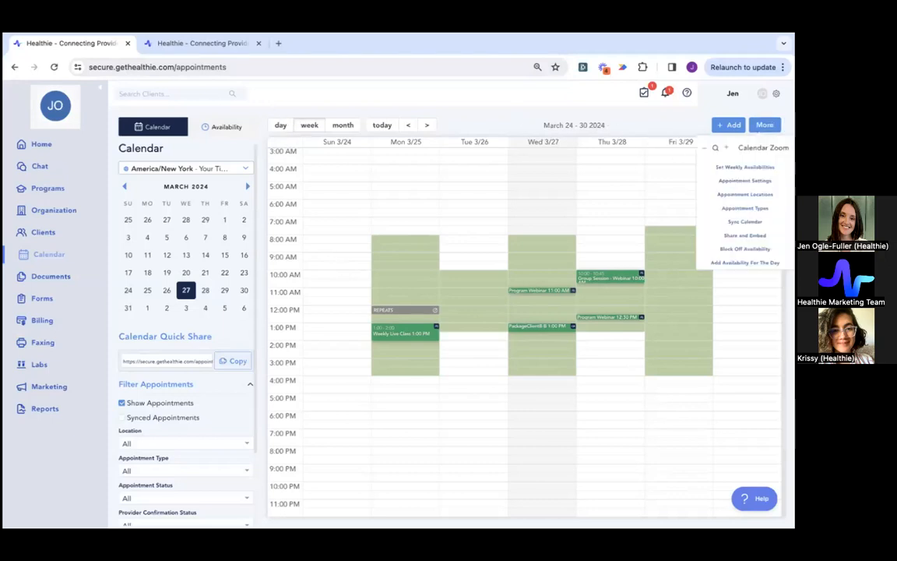
click(680, 123)
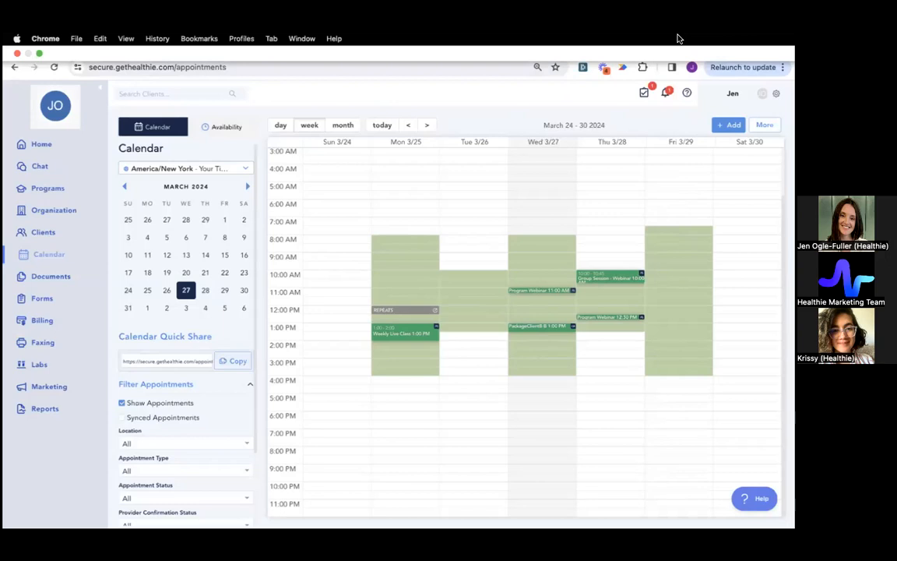
click(765, 124)
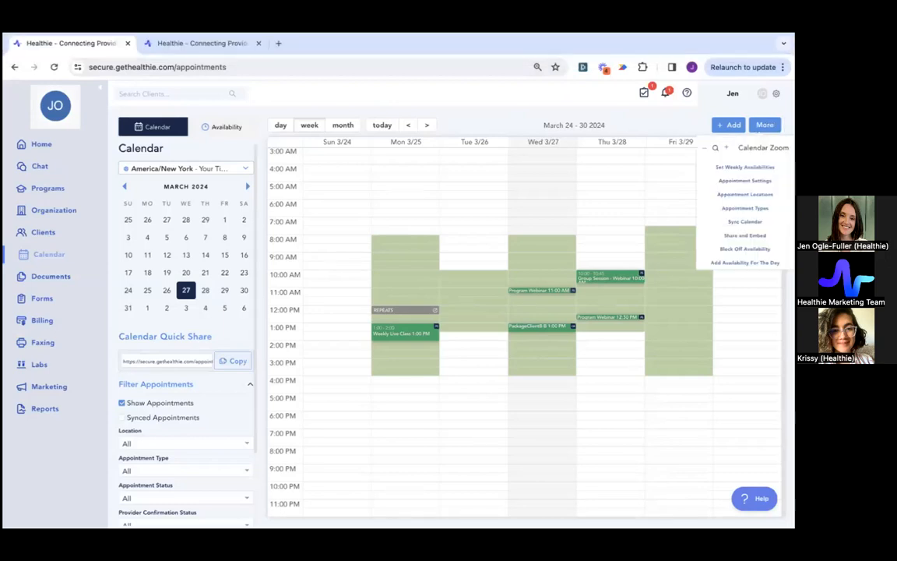
click(745, 180)
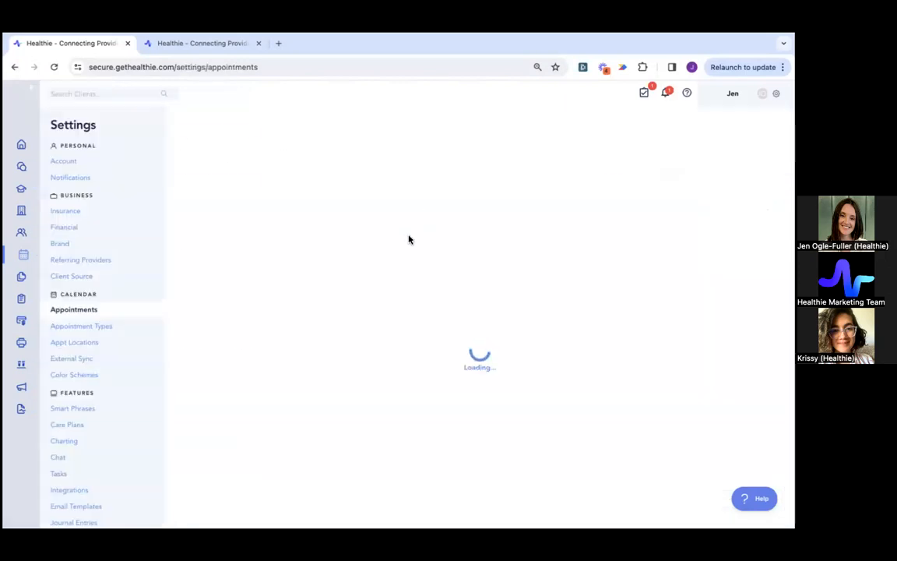
scroll(404, 290, down, 2)
scroll(403, 293, up, 3)
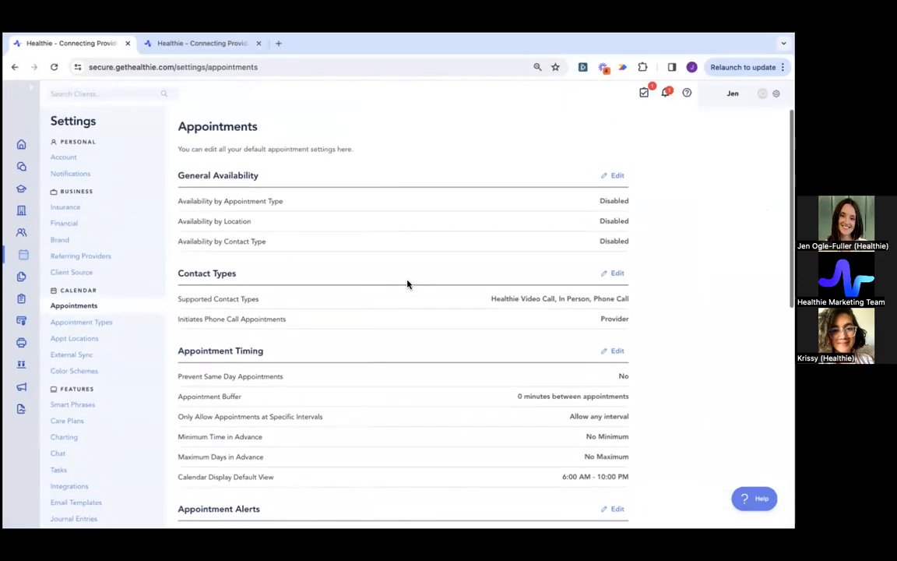
scroll(281, 214, down, 1)
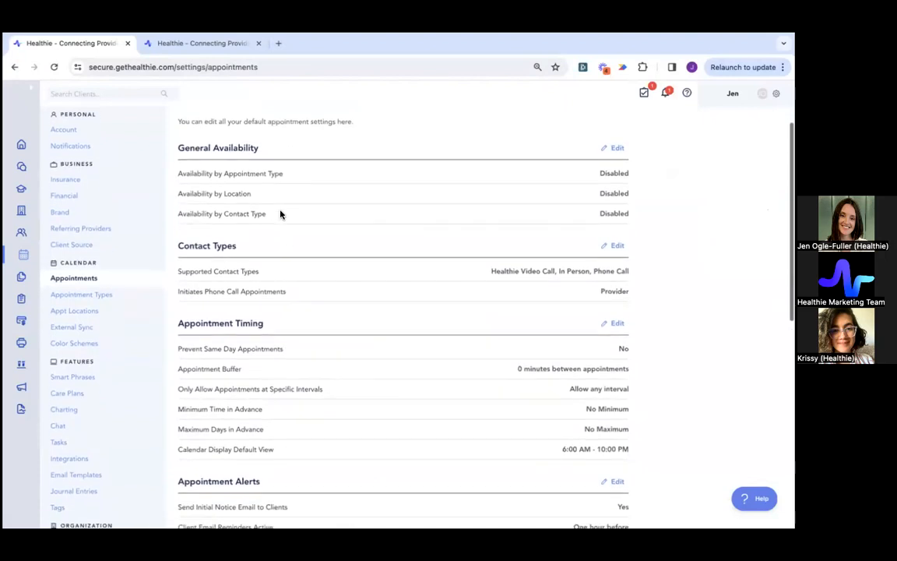
scroll(282, 214, down, 1)
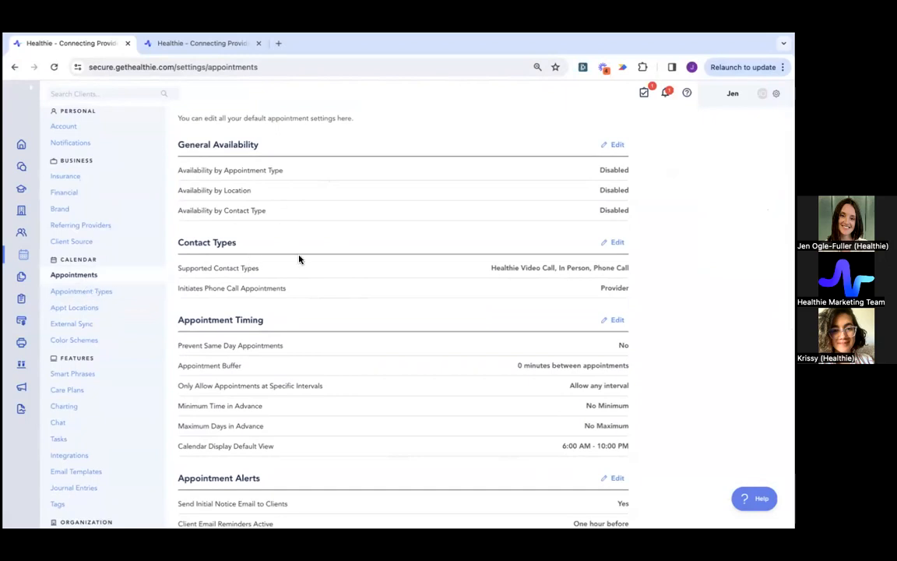
Step: Add a one-day-before email reminder, limit text reminders to one hour and one day before, and save the appointment alerts
scroll(298, 259, down, 2)
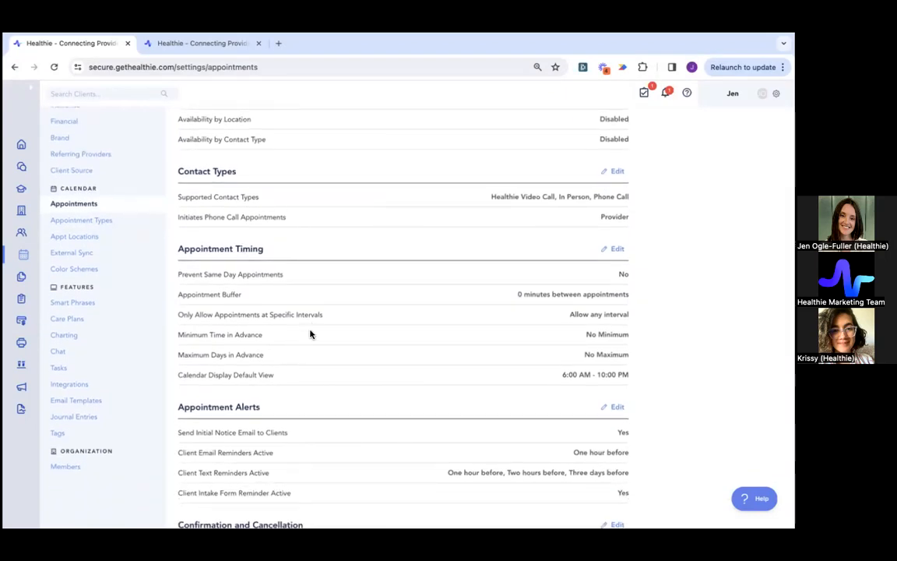
scroll(418, 336, down, 4)
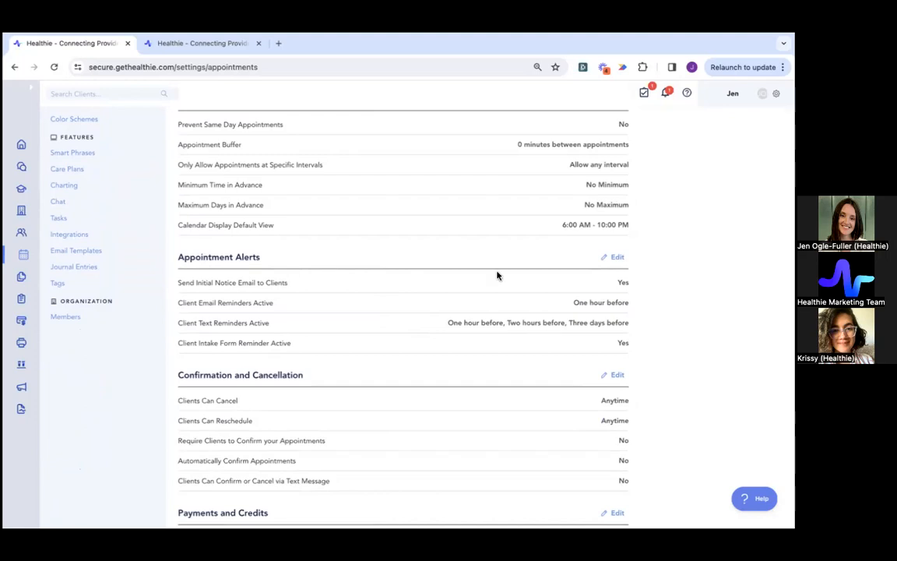
click(616, 258)
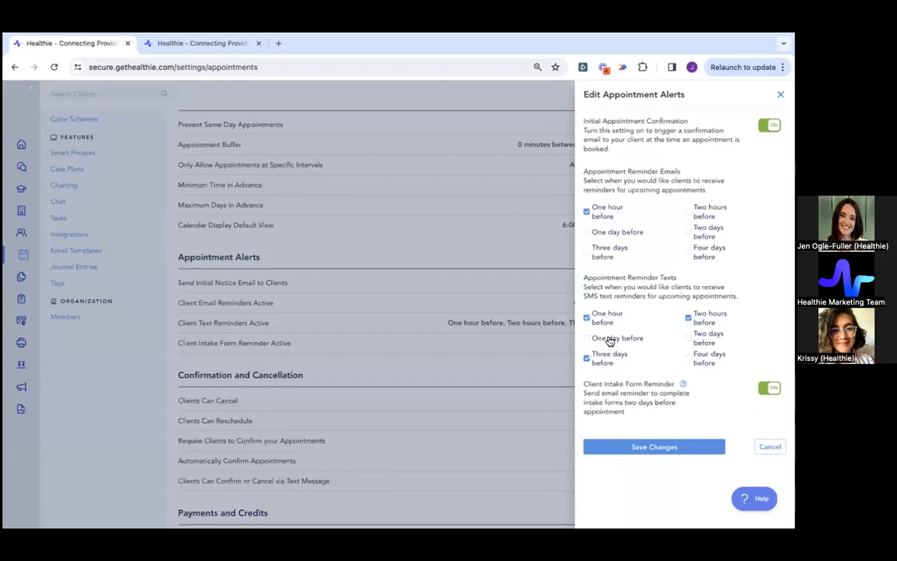
click(616, 234)
click(607, 340)
click(602, 360)
click(688, 319)
click(646, 448)
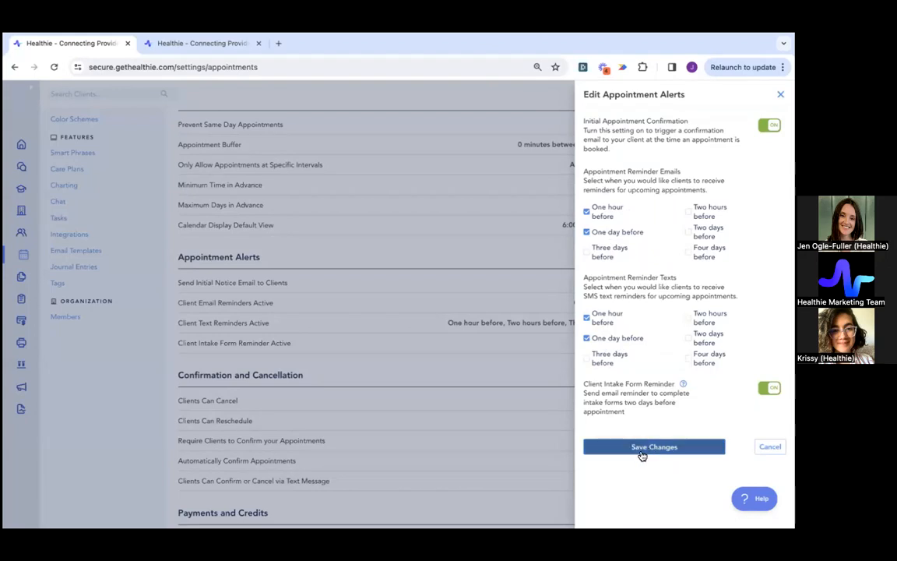
Step: Turn on Use Zoom Waiting Rooms in the video call settings, keeping Healthie Video Call as the default, and save the changes
scroll(537, 367, down, 5)
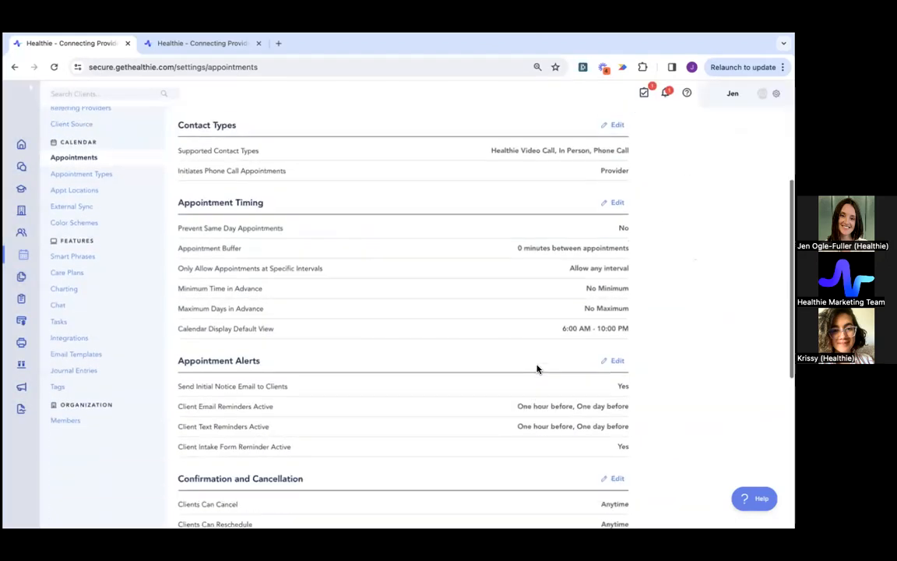
scroll(536, 369, down, 2)
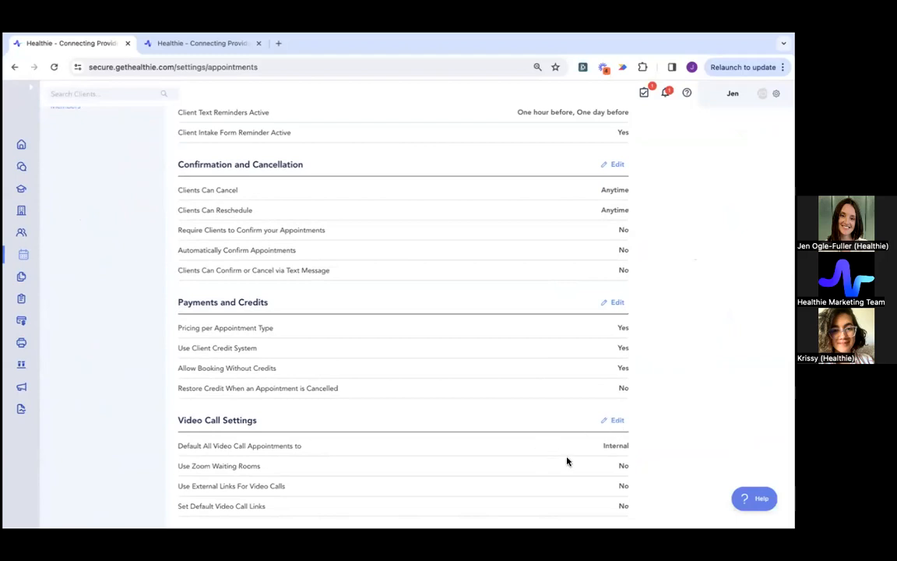
click(618, 421)
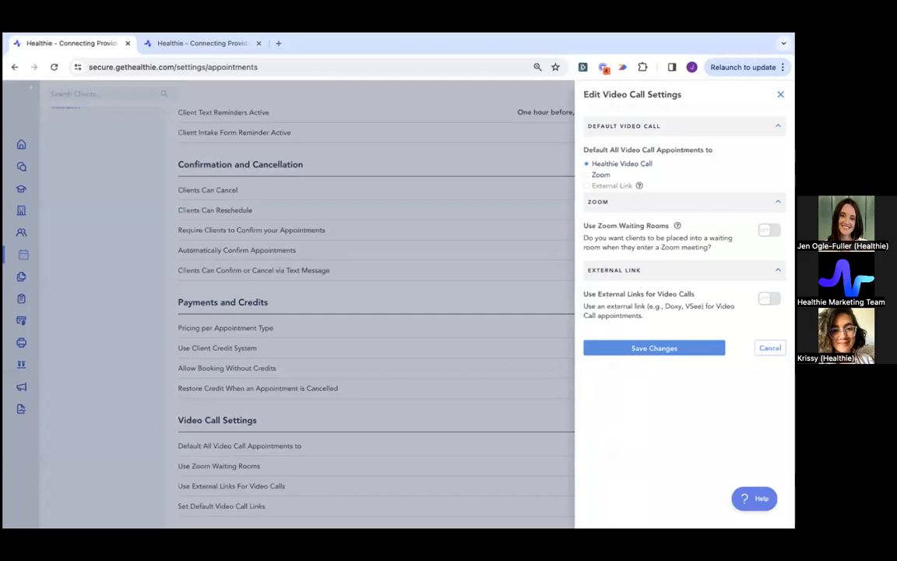
triple_click(637, 226)
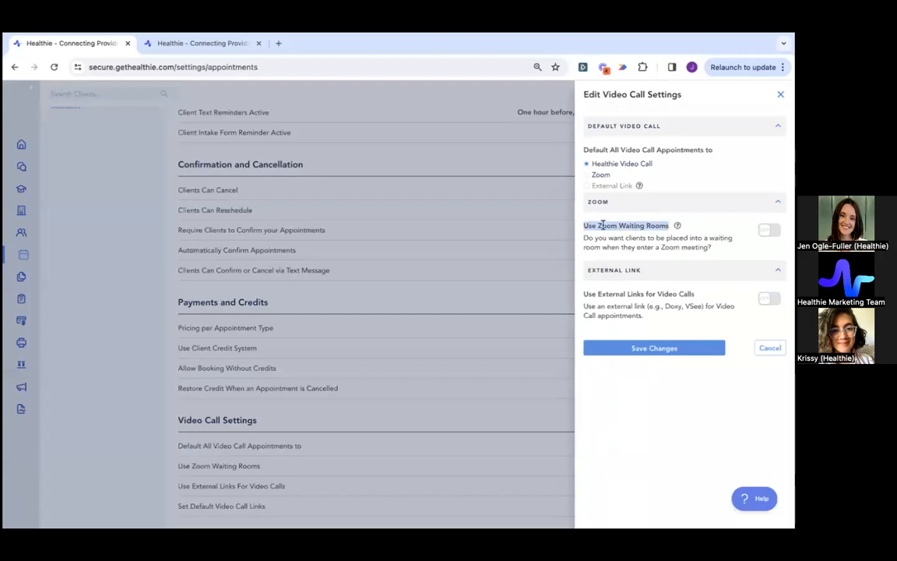
click(627, 226)
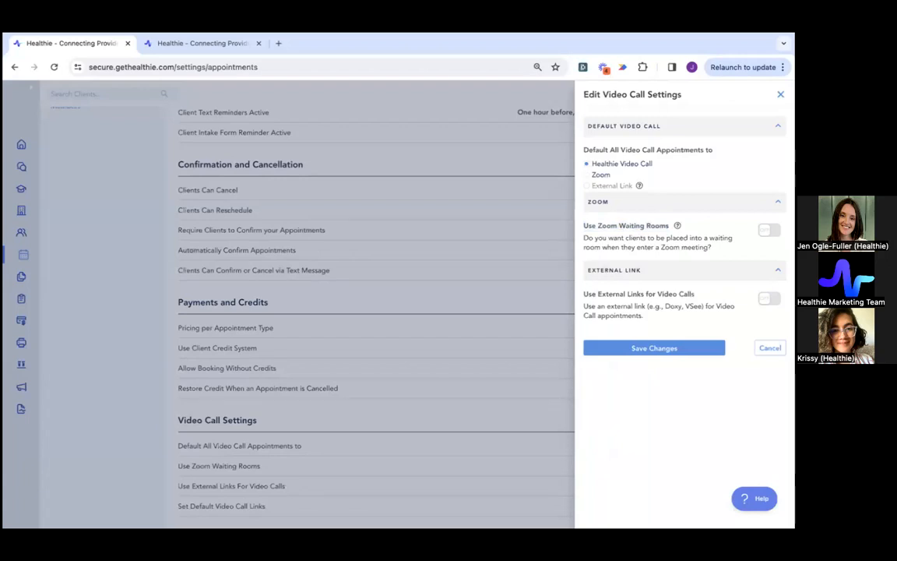
click(769, 230)
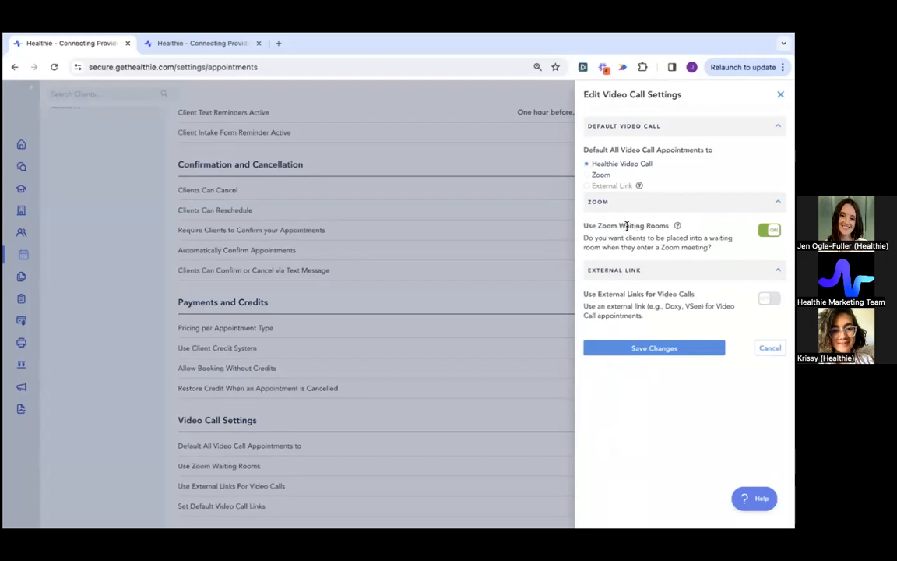
click(655, 350)
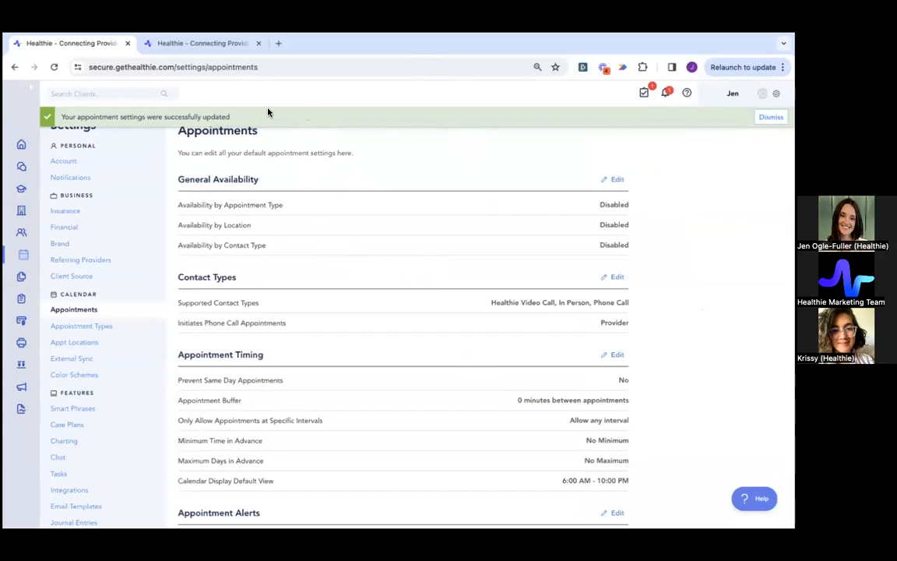
Step: Look over the documents, active client packages and programs, and return to the provider's calendar
mouse_move(29, 90)
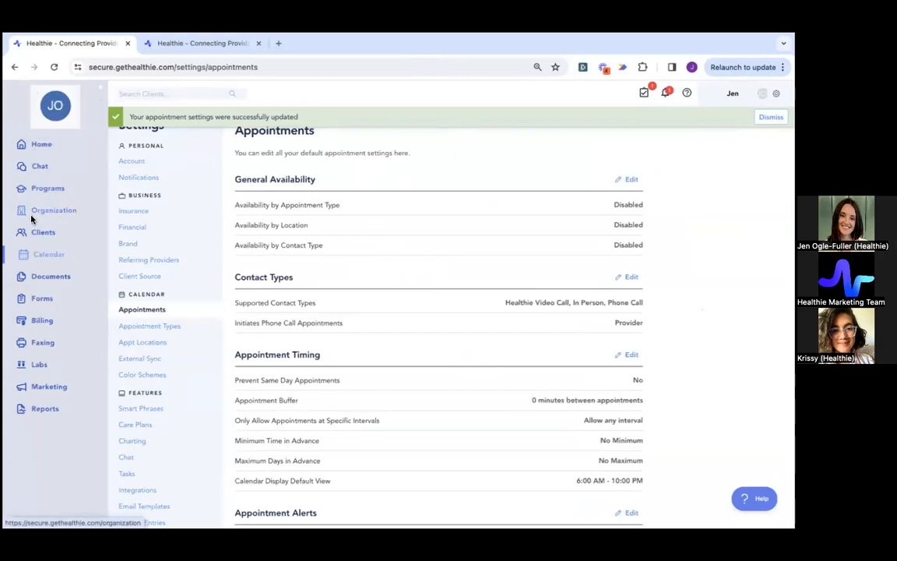
click(44, 277)
click(35, 322)
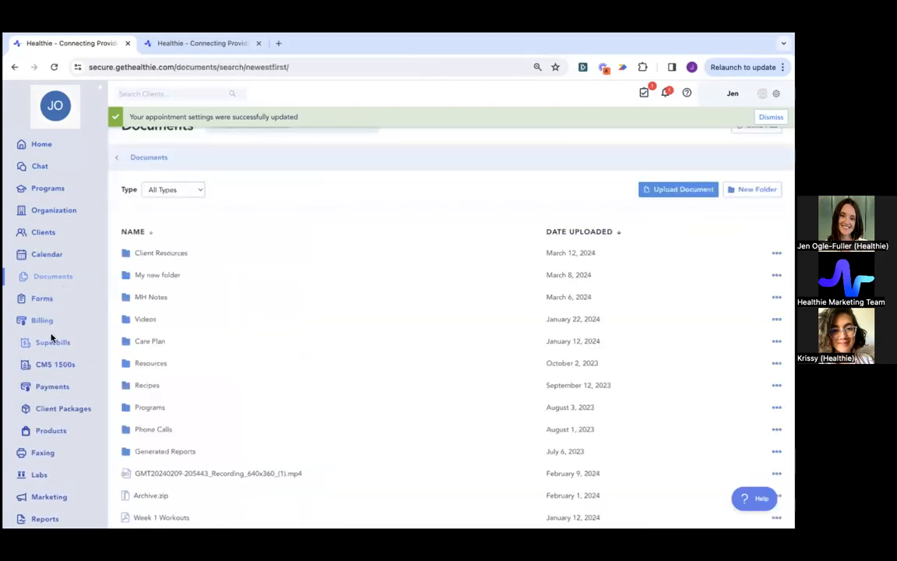
click(58, 408)
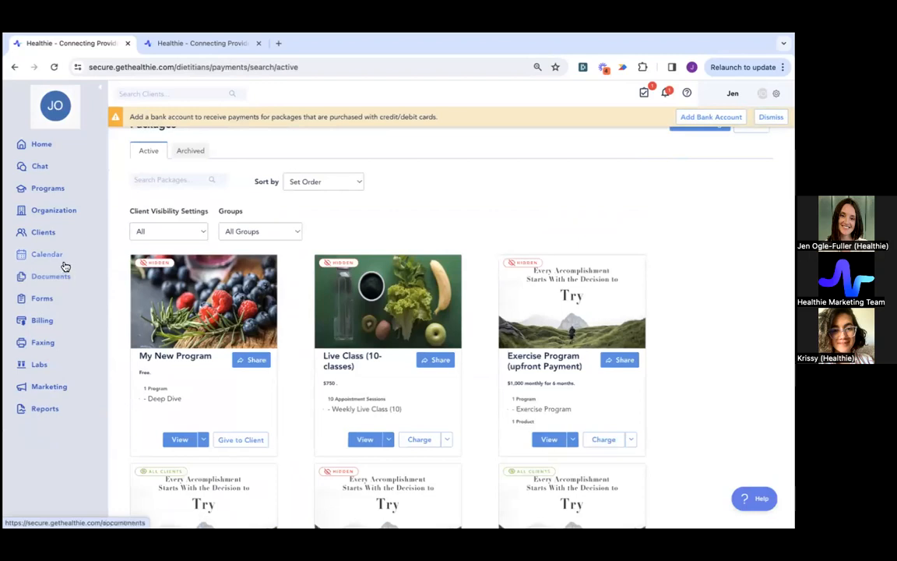
click(50, 190)
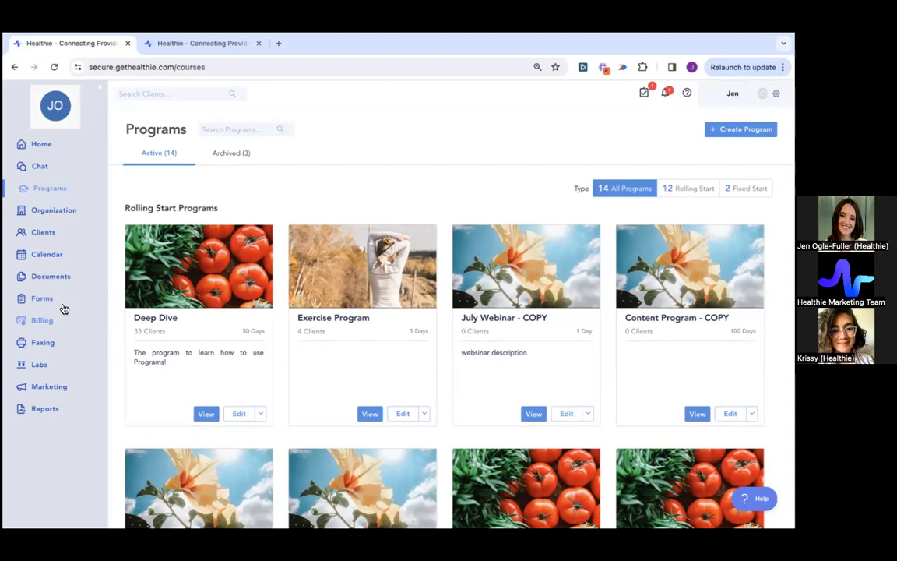
click(43, 261)
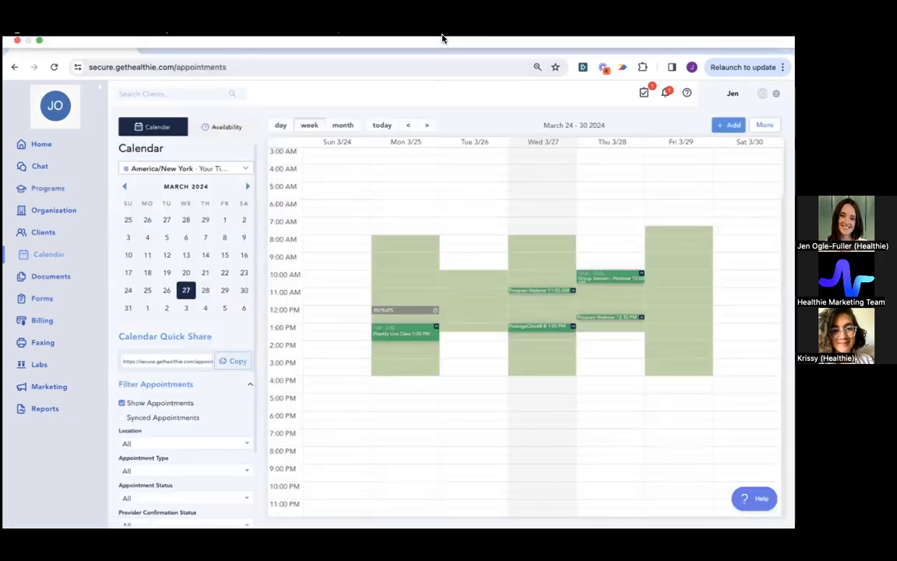